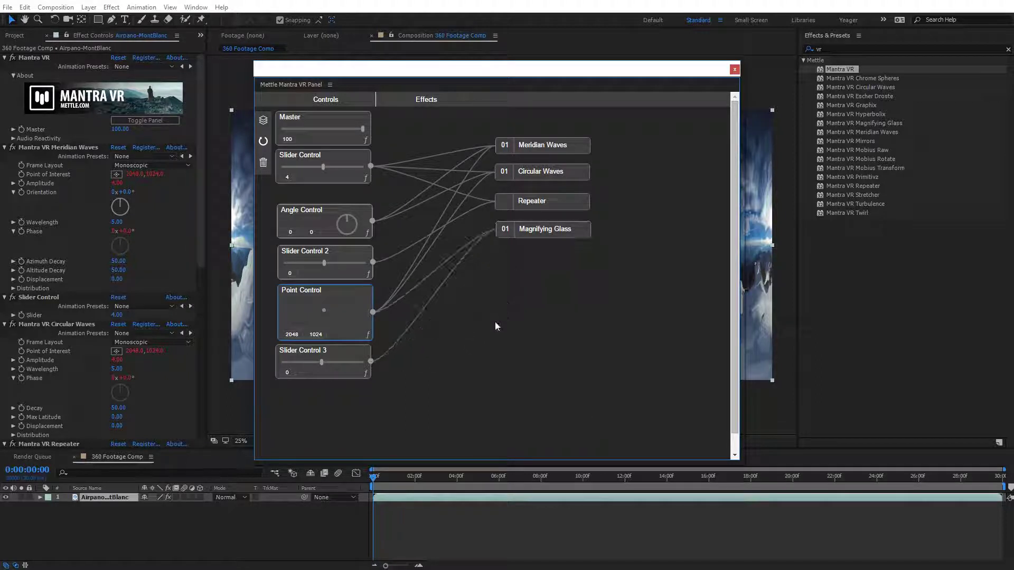
Set Slider Control 3, linked to the Magnifying Glass effect, to about 27.
{"action": "left_click_drag", "start_coordinate": [322, 362], "coordinate": [334, 363]}
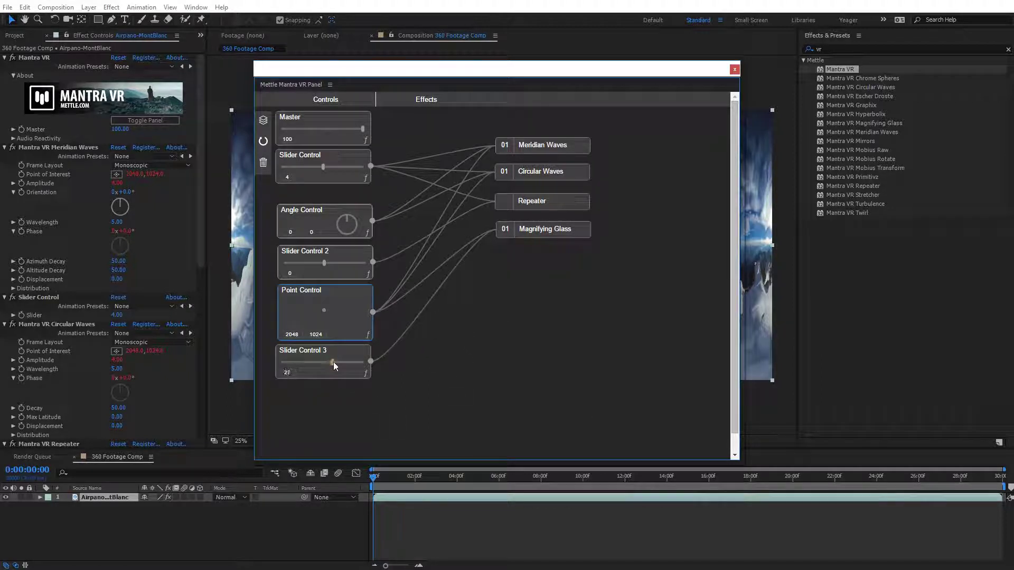
{"action": "mouse_move", "coordinate": [550, 233]}
Clear all existing Mantra VR controls and effects, and apply the Kaleidoscope #1 preset to the footage.
{"action": "left_click", "coordinate": [264, 163]}
{"action": "left_click", "coordinate": [267, 122]}
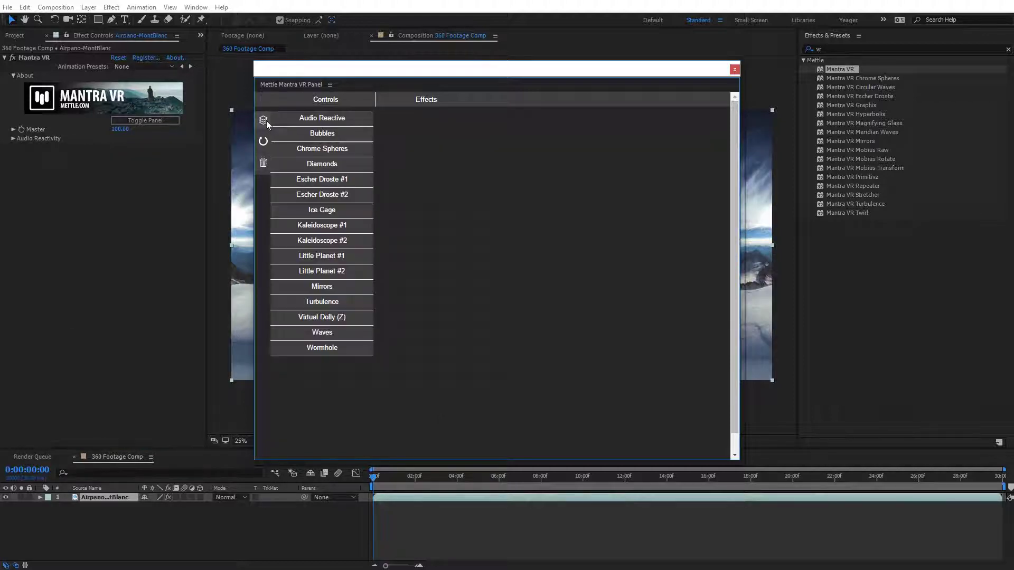
{"action": "left_click", "coordinate": [325, 225]}
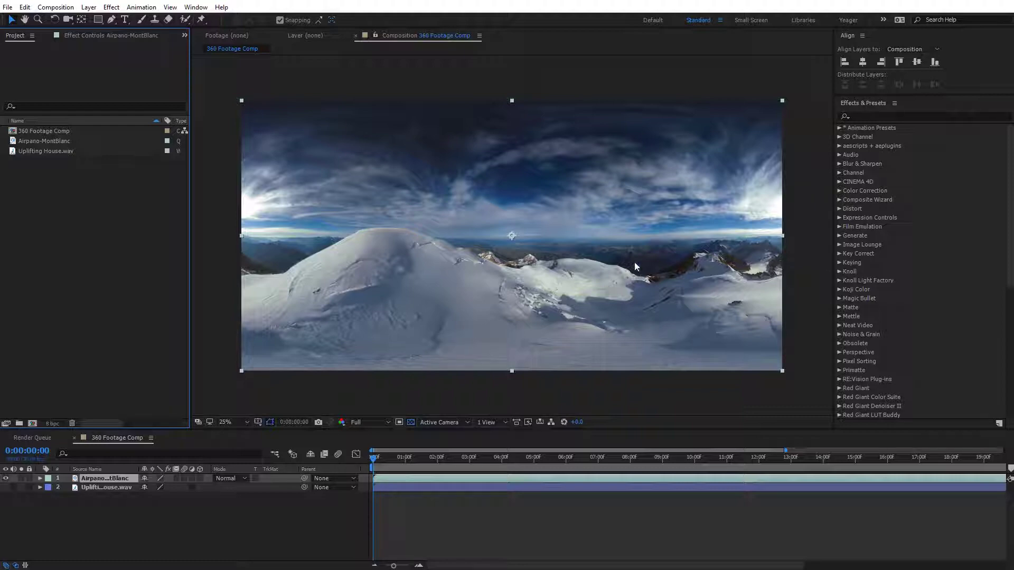
{"action": "left_click", "coordinate": [195, 6]}
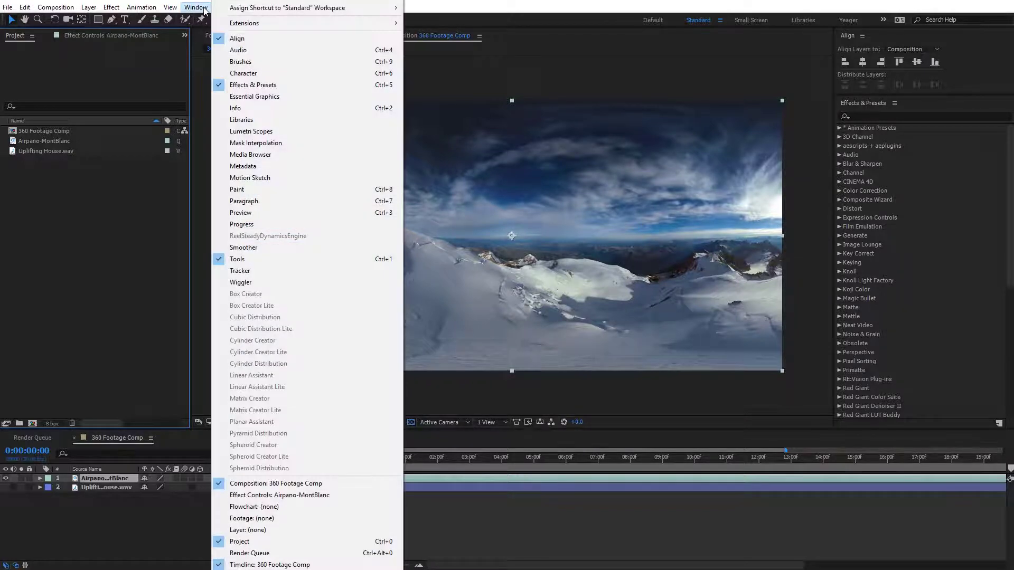
{"action": "mouse_move", "coordinate": [240, 24]}
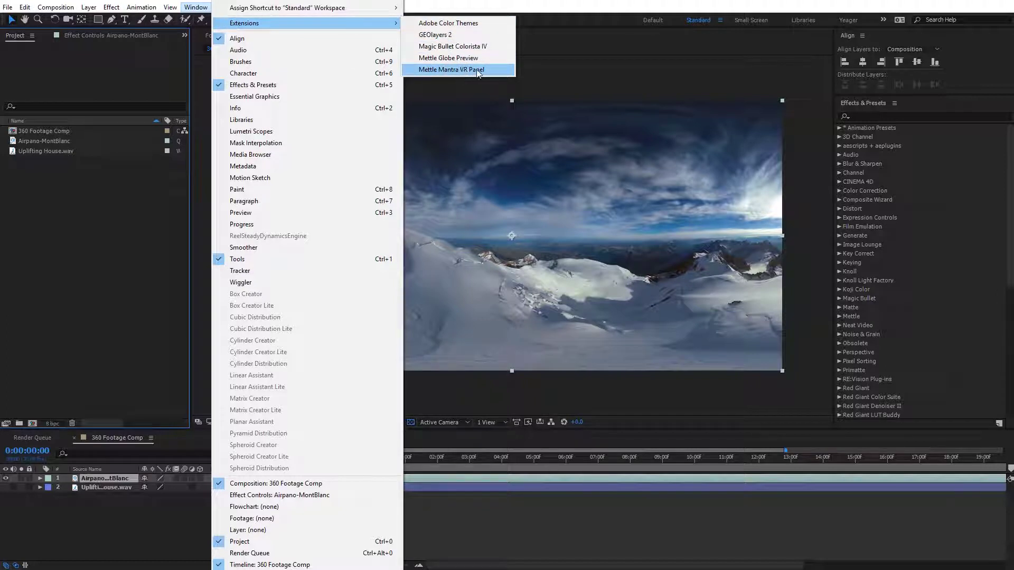
{"action": "left_click", "coordinate": [596, 79]}
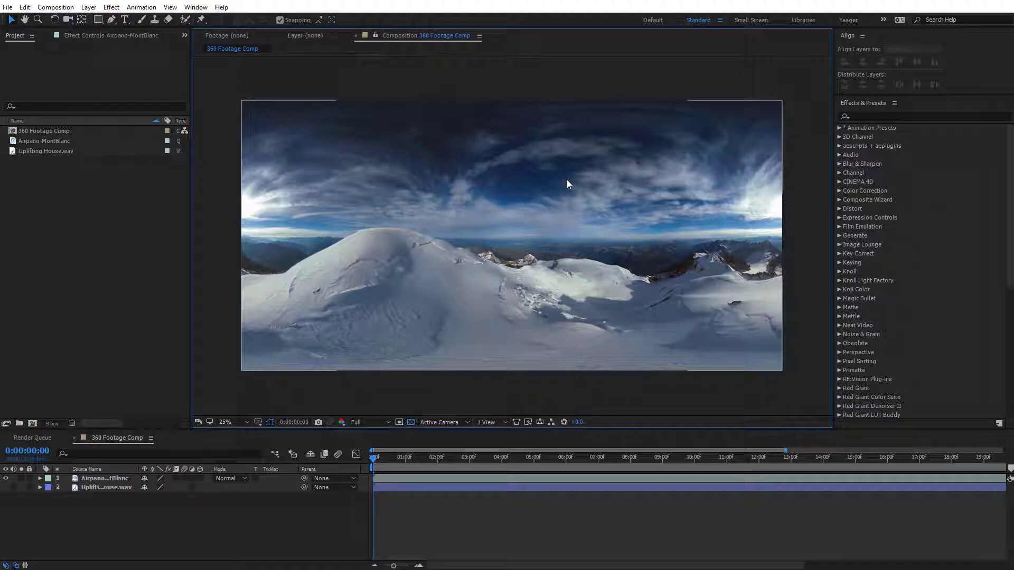
Search the effects for "vr" and apply Mantra VR to the Airpano-MontBlanc footage.
{"action": "left_click", "coordinate": [867, 116]}
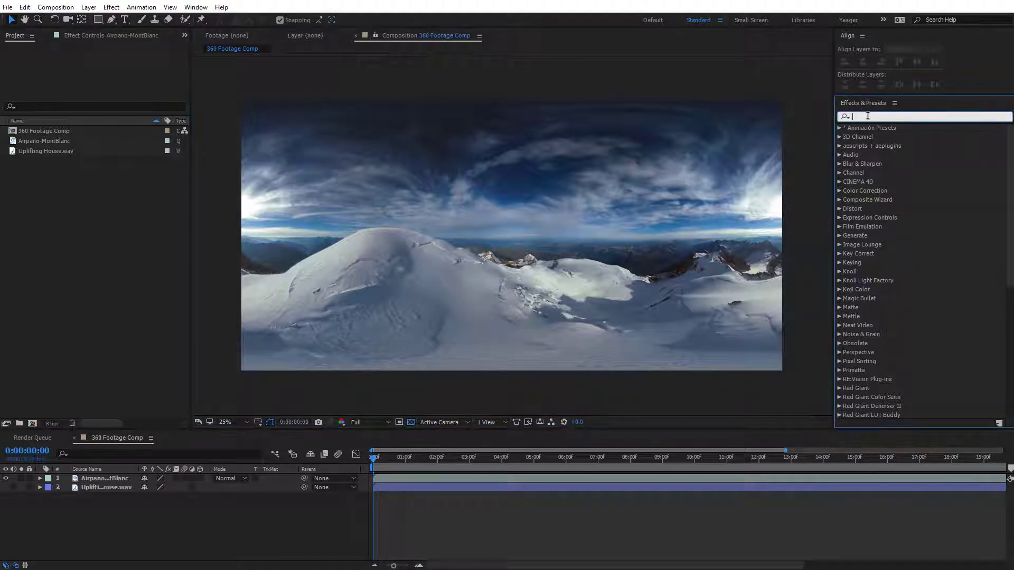
{"action": "type", "text": "vr"}
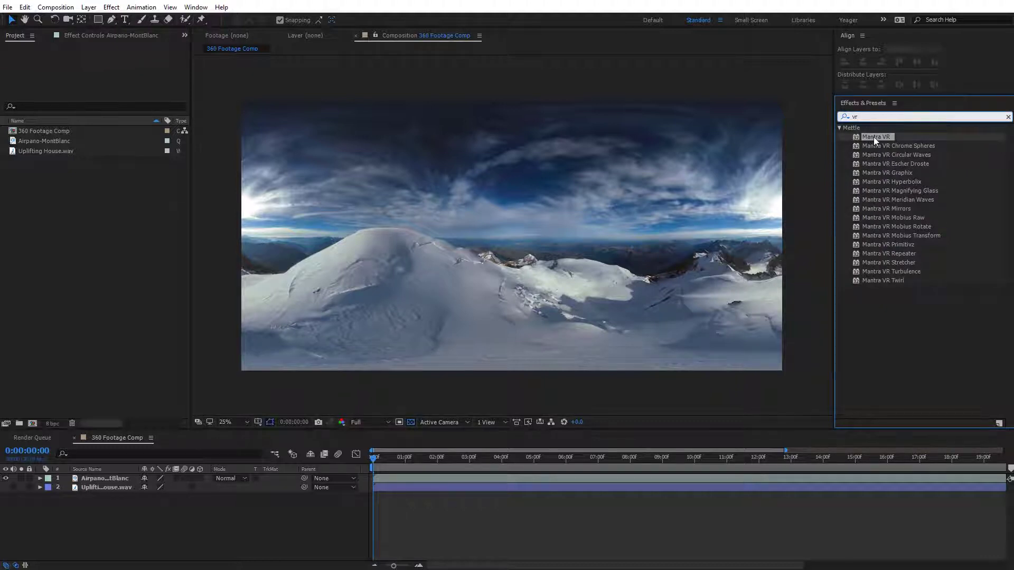
{"action": "left_click_drag", "start_coordinate": [874, 138], "coordinate": [597, 211]}
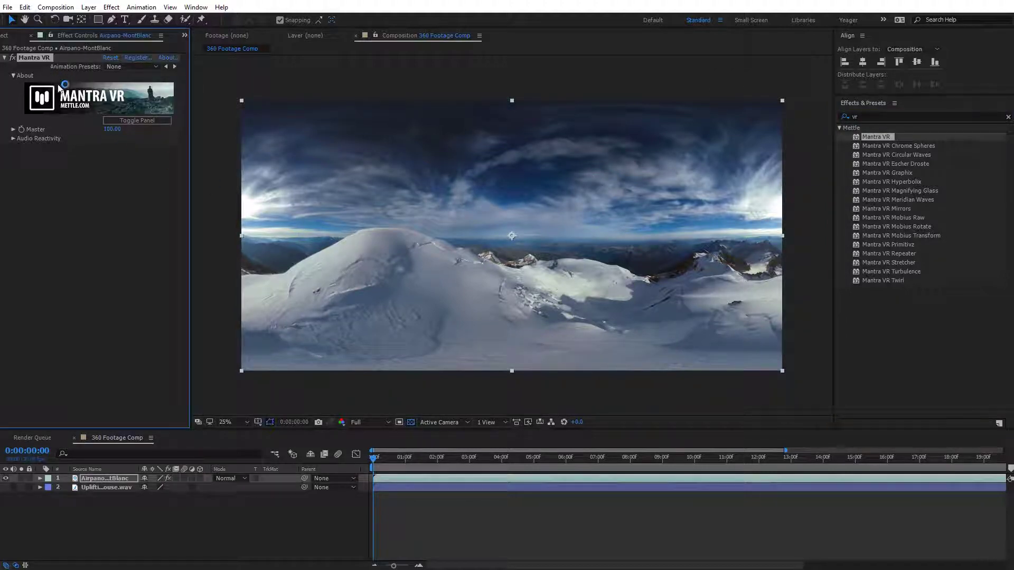
Examine the Audio Reactivity settings of the Mantra VR effect.
{"action": "left_click", "coordinate": [121, 121]}
{"action": "left_click", "coordinate": [13, 139]}
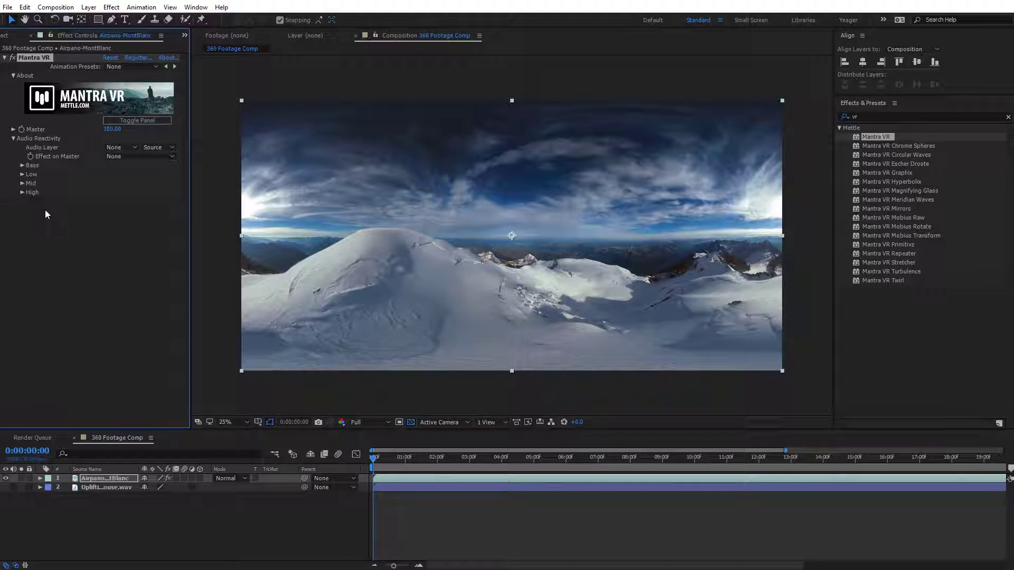
{"action": "left_click", "coordinate": [14, 139]}
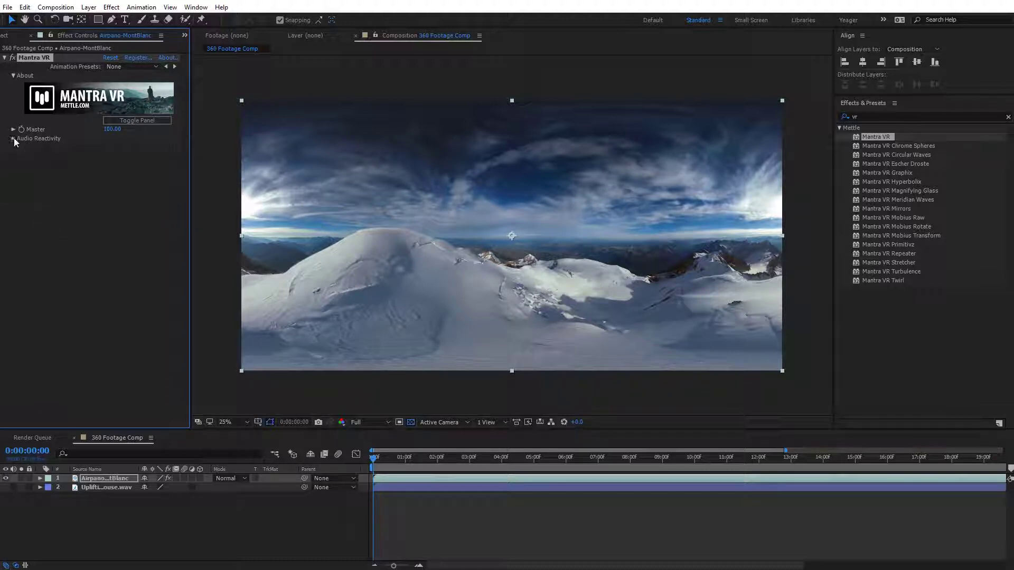
Open the Mettle Mantra VR Panel from the Mantra VR effect and reposition it over the composition.
{"action": "left_click", "coordinate": [154, 123]}
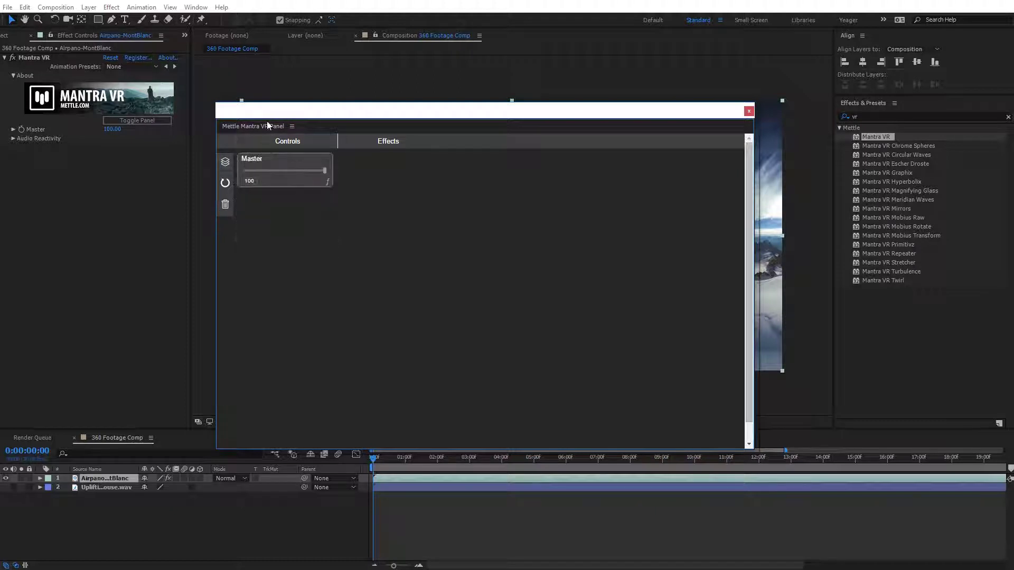
{"action": "left_click_drag", "start_coordinate": [265, 116], "coordinate": [293, 131]}
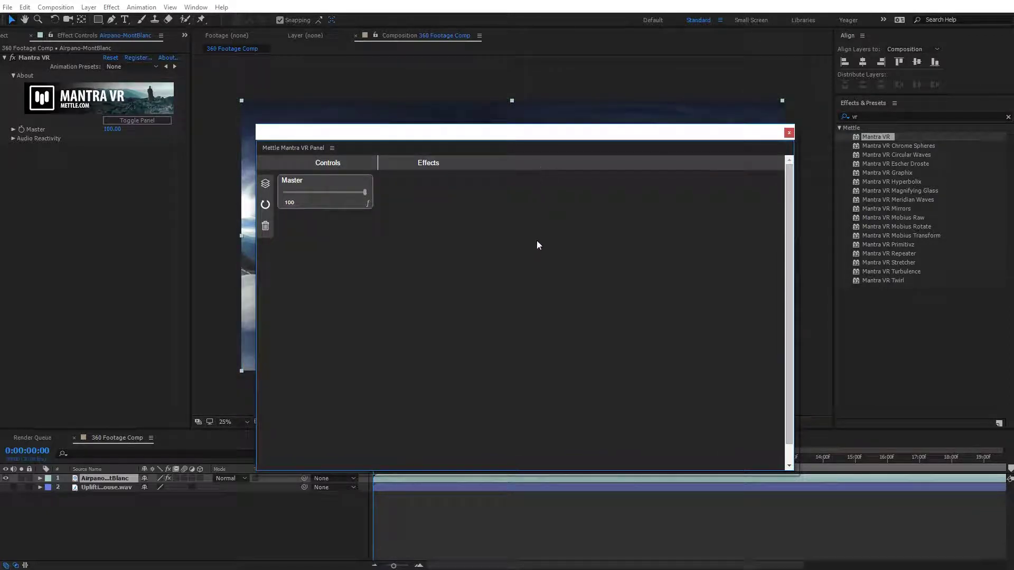
{"action": "mouse_move", "coordinate": [524, 134]}
{"action": "left_mouse_down"}
{"action": "mouse_move", "coordinate": [892, 241]}
{"action": "mouse_move", "coordinate": [529, 135]}
{"action": "left_mouse_up"}
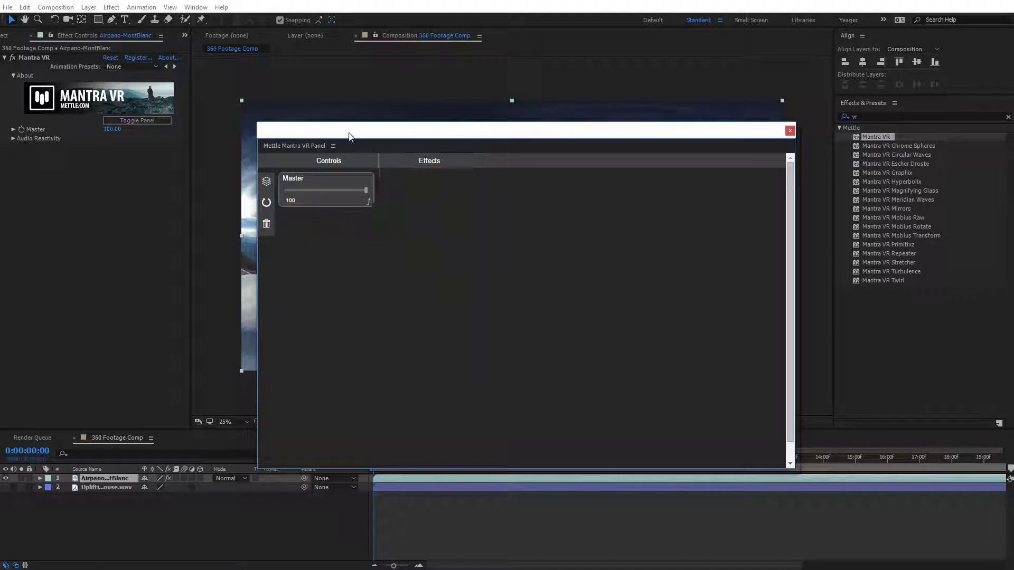
Apply the Escher Droste #1 preset to the footage, and uncover the composition to preview it along the timeline.
{"action": "mouse_move", "coordinate": [266, 183]}
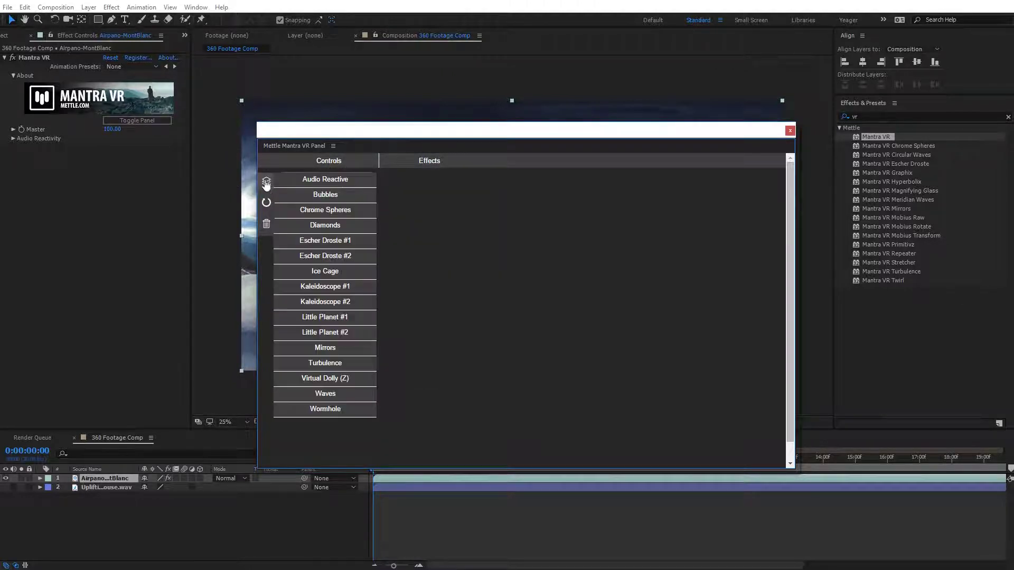
{"action": "left_click", "coordinate": [331, 247]}
{"action": "left_click_drag", "start_coordinate": [423, 137], "coordinate": [750, 179]}
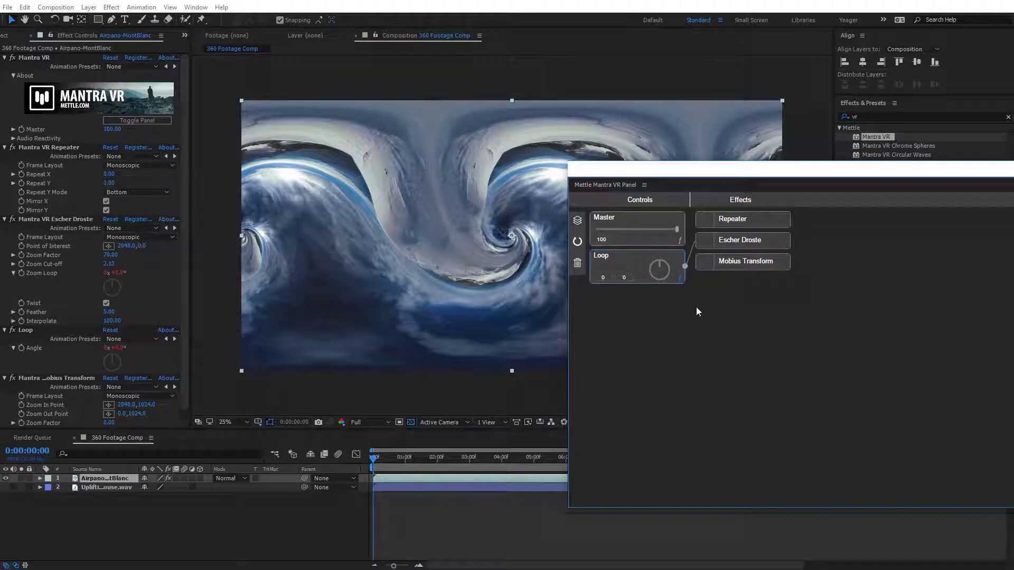
{"action": "mouse_move", "coordinate": [697, 236]}
{"action": "left_click_drag", "start_coordinate": [645, 175], "coordinate": [745, 171]}
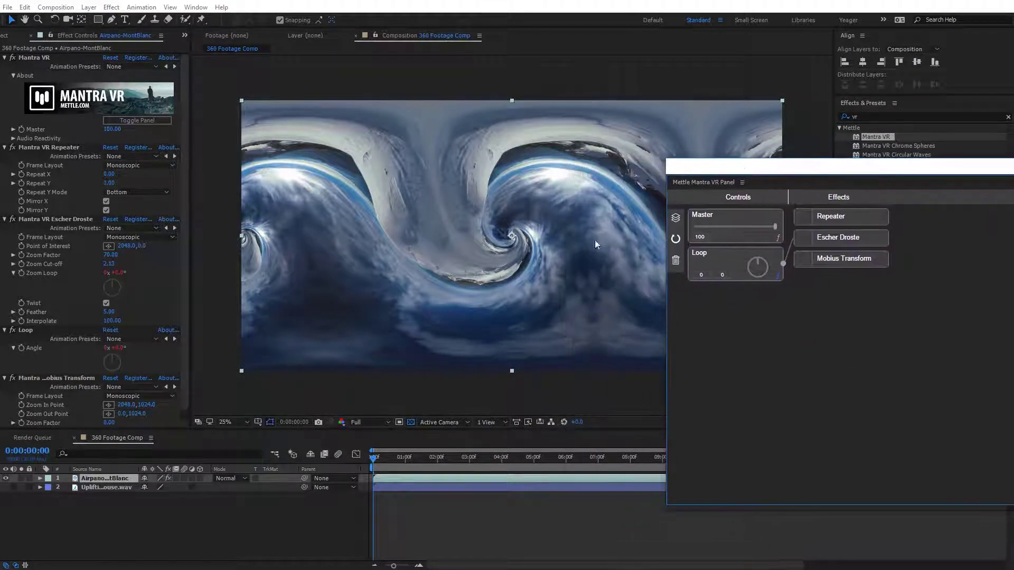
{"action": "mouse_move", "coordinate": [373, 462]}
{"action": "left_mouse_down"}
{"action": "mouse_move", "coordinate": [545, 472]}
{"action": "mouse_move", "coordinate": [372, 458]}
{"action": "left_mouse_up"}
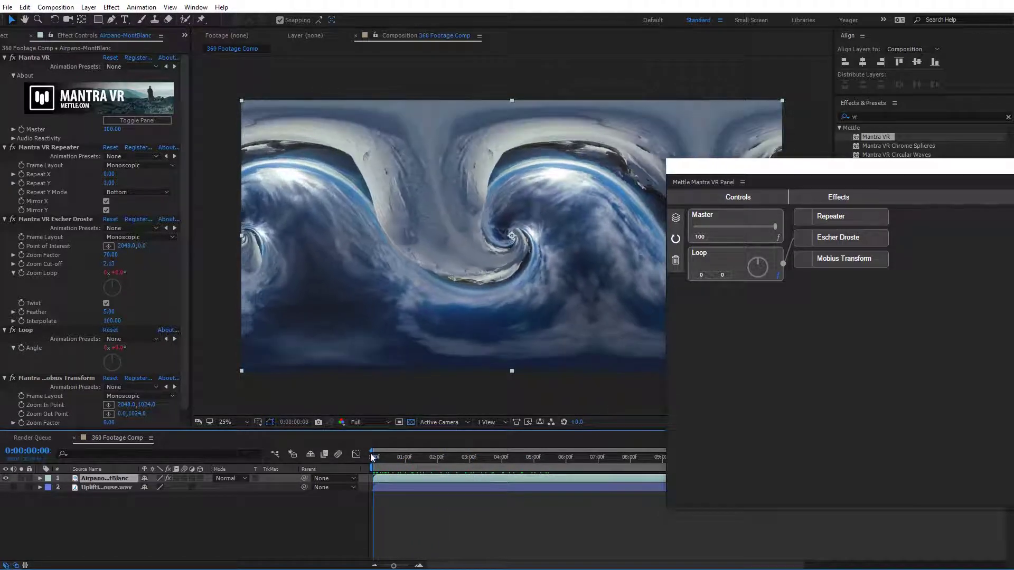
Examine the preset's controls and effects in the Mantra VR panel and compare them with the layer's effect parameters.
{"action": "left_click_drag", "start_coordinate": [721, 167], "coordinate": [348, 133]}
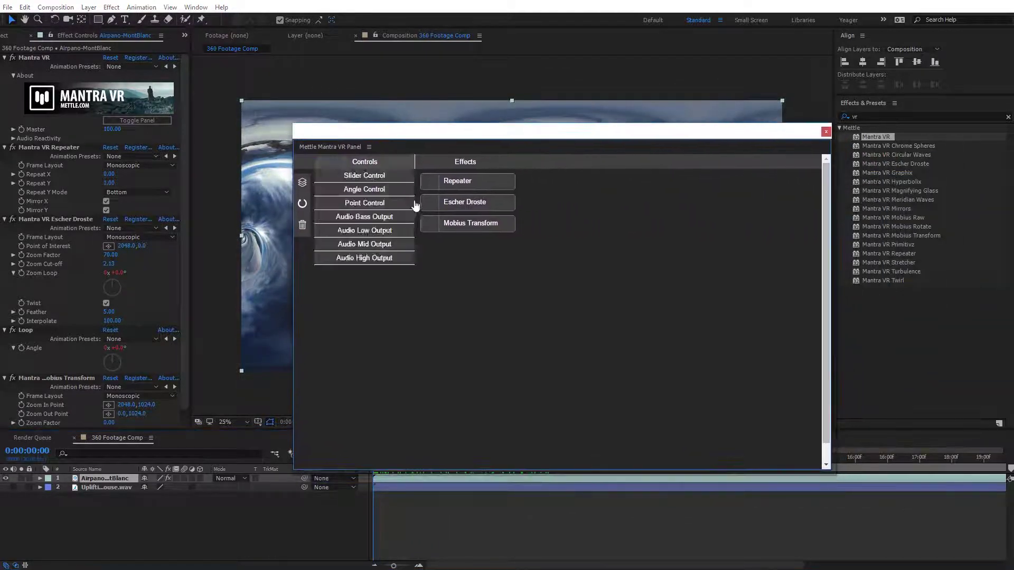
{"action": "left_click", "coordinate": [432, 210]}
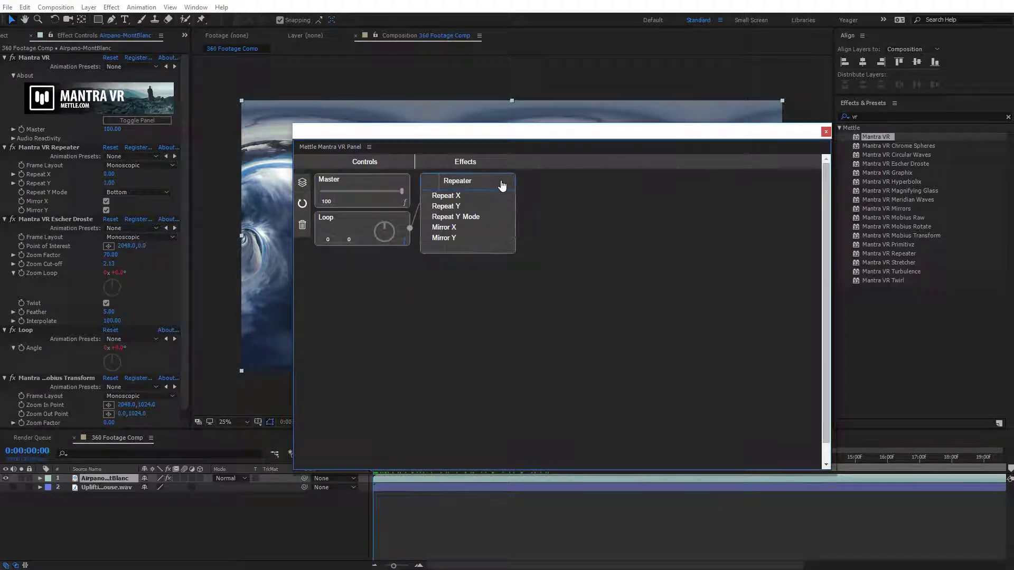
{"action": "mouse_move", "coordinate": [489, 230]}
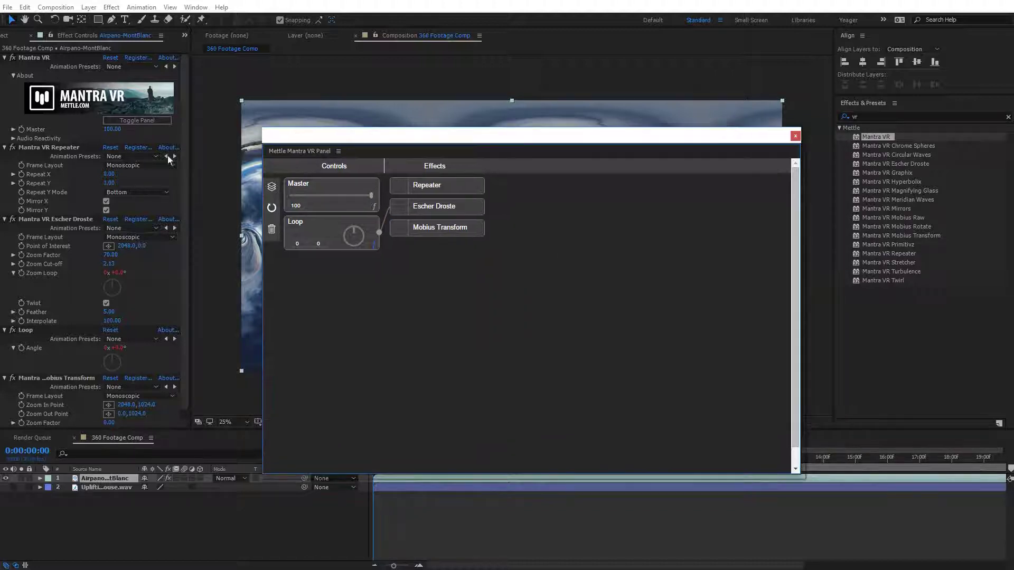
{"action": "left_click_drag", "start_coordinate": [311, 138], "coordinate": [577, 198]}
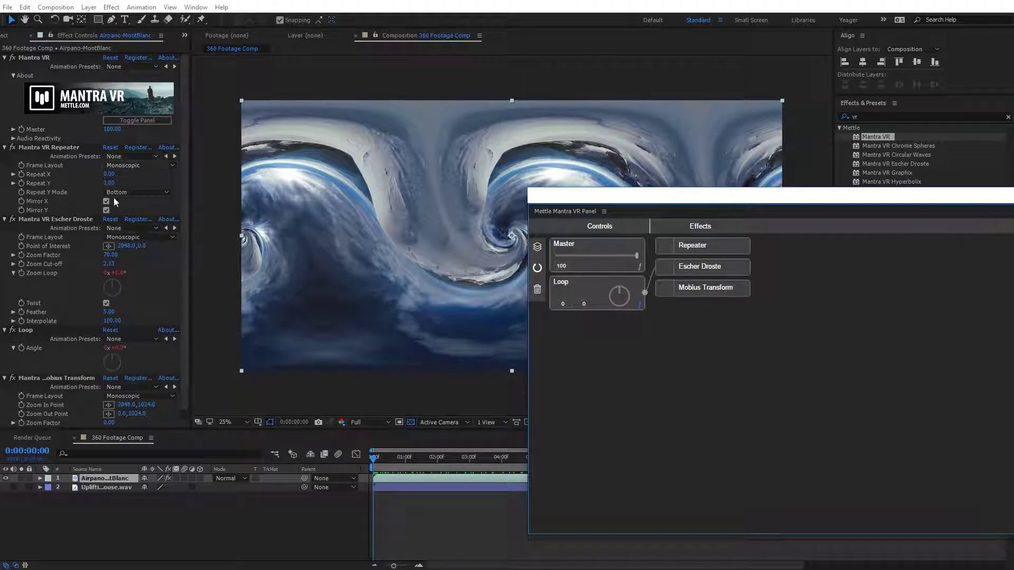
{"action": "scroll", "coordinate": [187, 137], "scroll_direction": "down", "scroll_amount": 1}
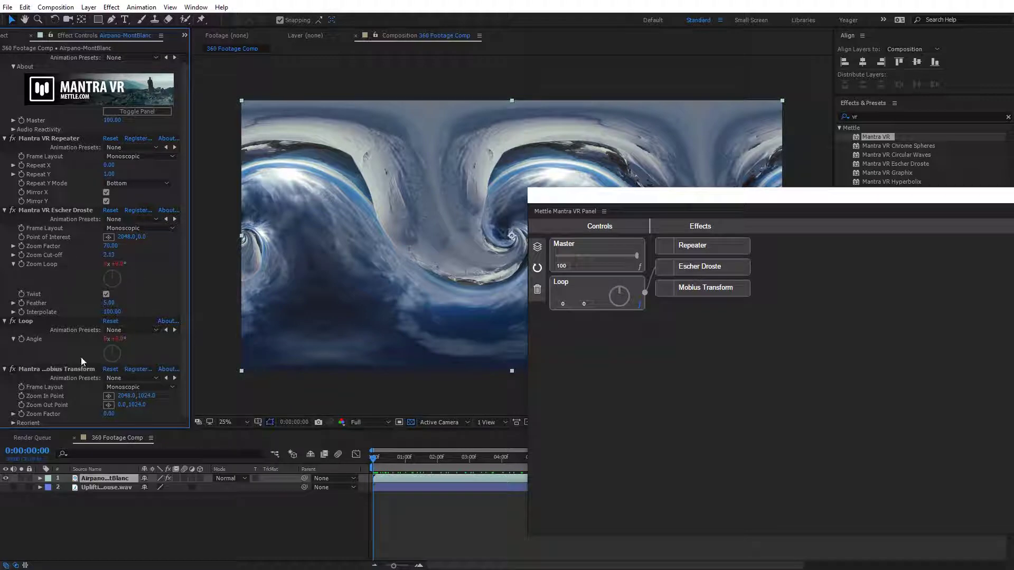
{"action": "scroll", "coordinate": [187, 285], "scroll_direction": "up", "scroll_amount": 1}
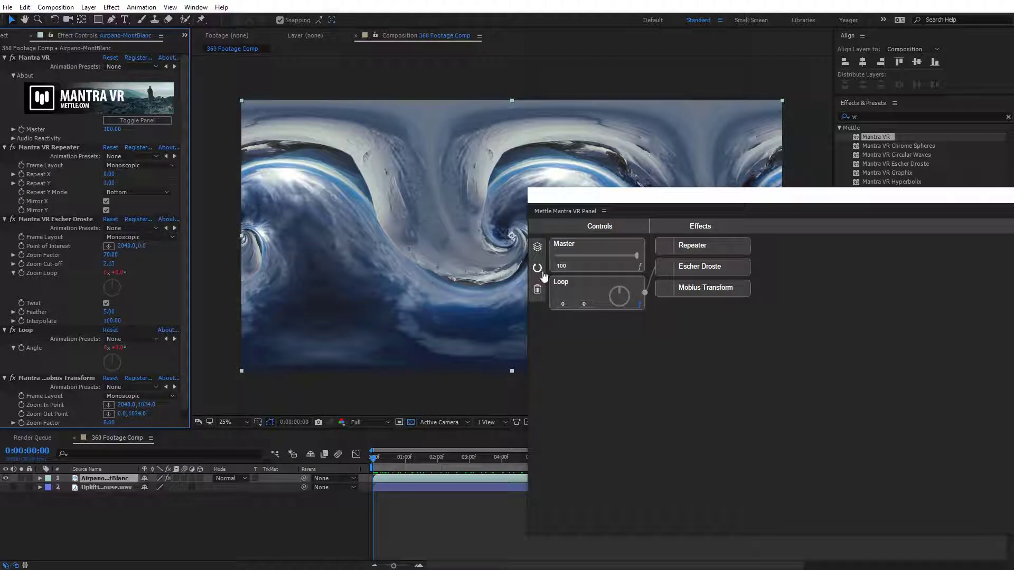
Clear all of the Escher Droste preset's controls and effects, and reposition the Mantra VR panel.
{"action": "left_click_drag", "start_coordinate": [603, 198], "coordinate": [342, 127]}
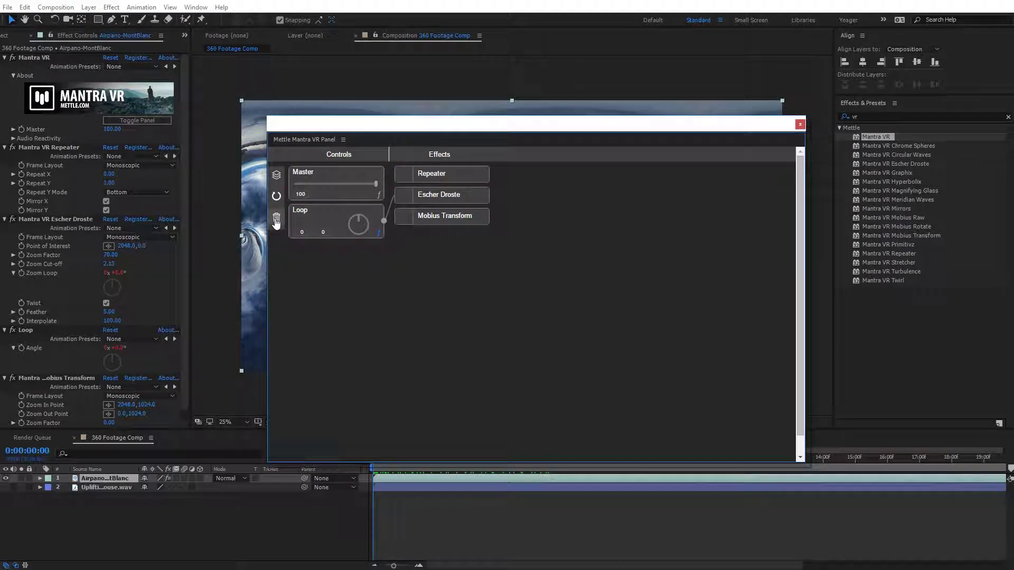
{"action": "left_click", "coordinate": [276, 220]}
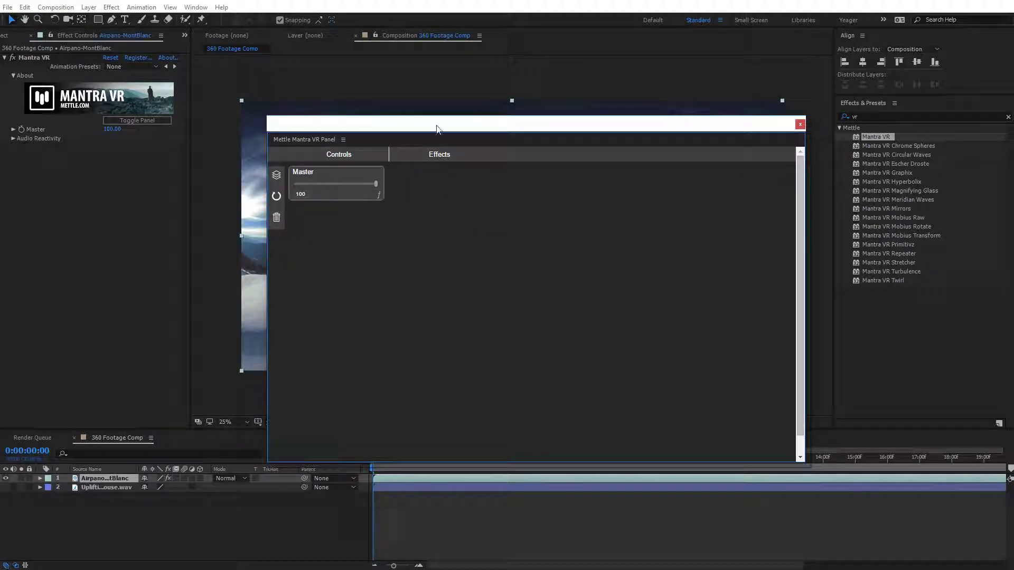
{"action": "left_click_drag", "start_coordinate": [412, 126], "coordinate": [517, 128]}
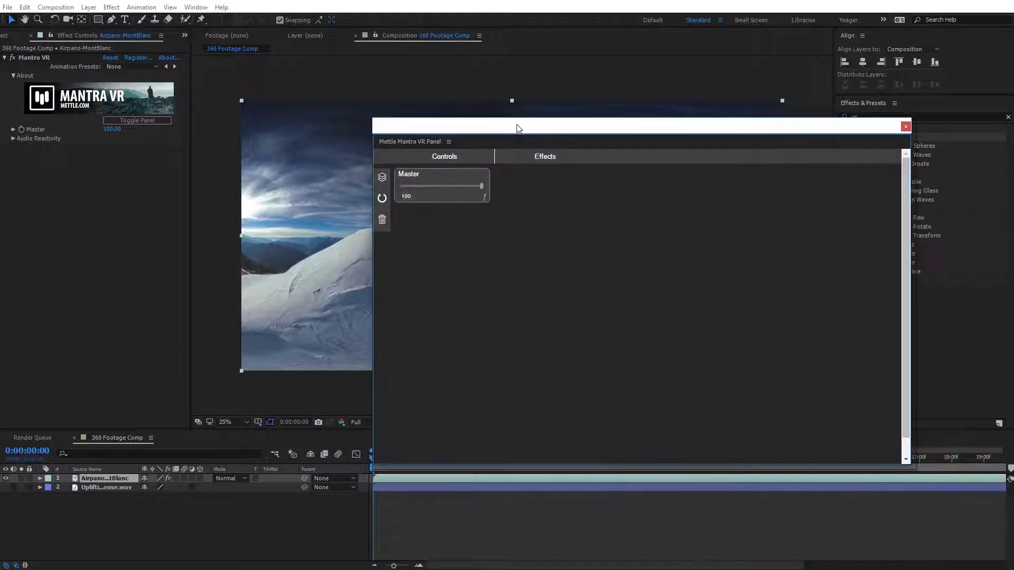
{"action": "left_click_drag", "start_coordinate": [411, 130], "coordinate": [349, 122]}
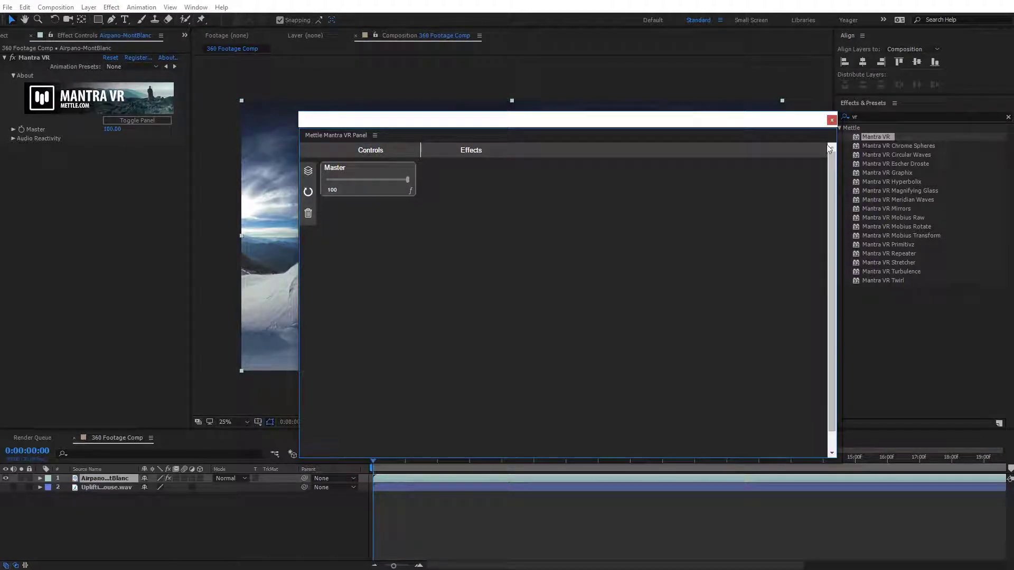
Close the Mantra VR panel, reopen it from the Mantra VR effect and reposition it.
{"action": "left_click", "coordinate": [831, 121]}
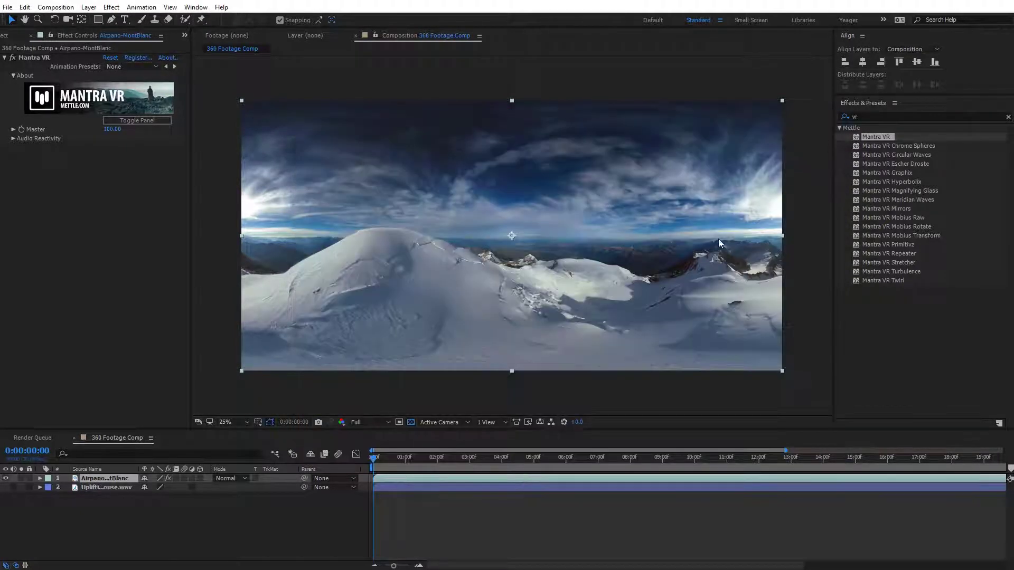
{"action": "left_click", "coordinate": [161, 121]}
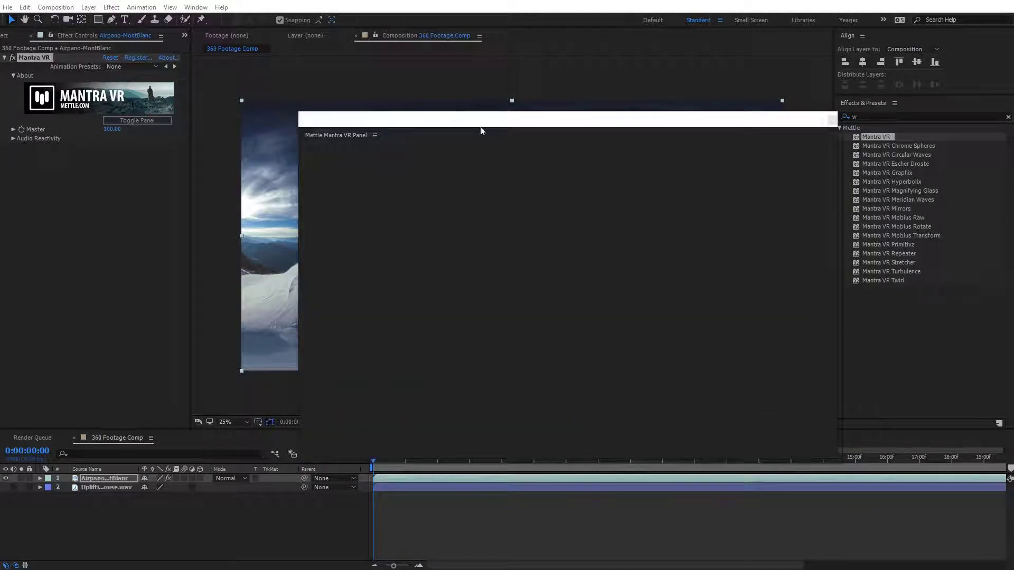
{"action": "left_click_drag", "start_coordinate": [480, 125], "coordinate": [545, 131]}
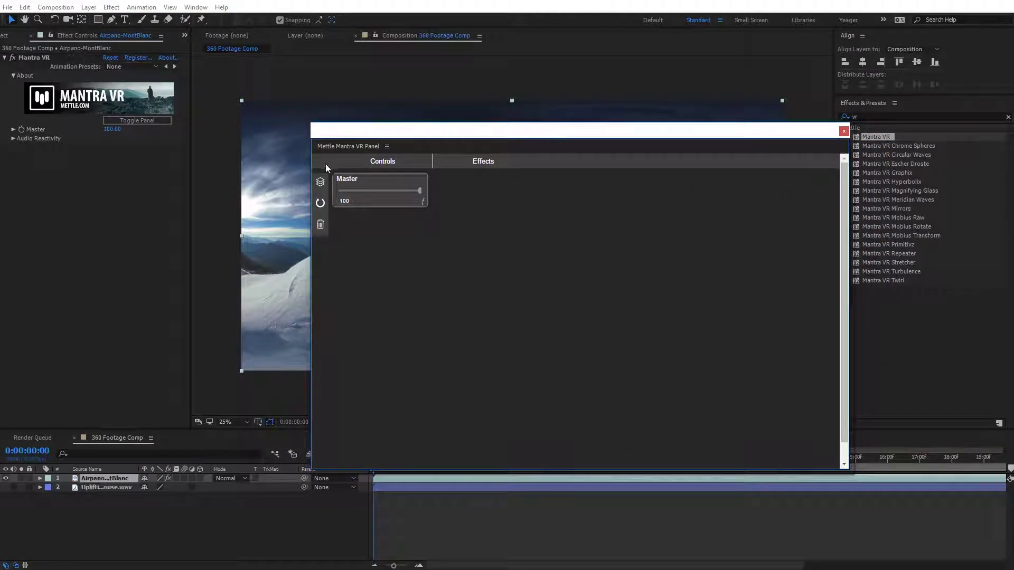
Apply the Ice Cage preset to the footage, and move the panel clear of the composition for a preview from the start.
{"action": "left_click", "coordinate": [320, 181]}
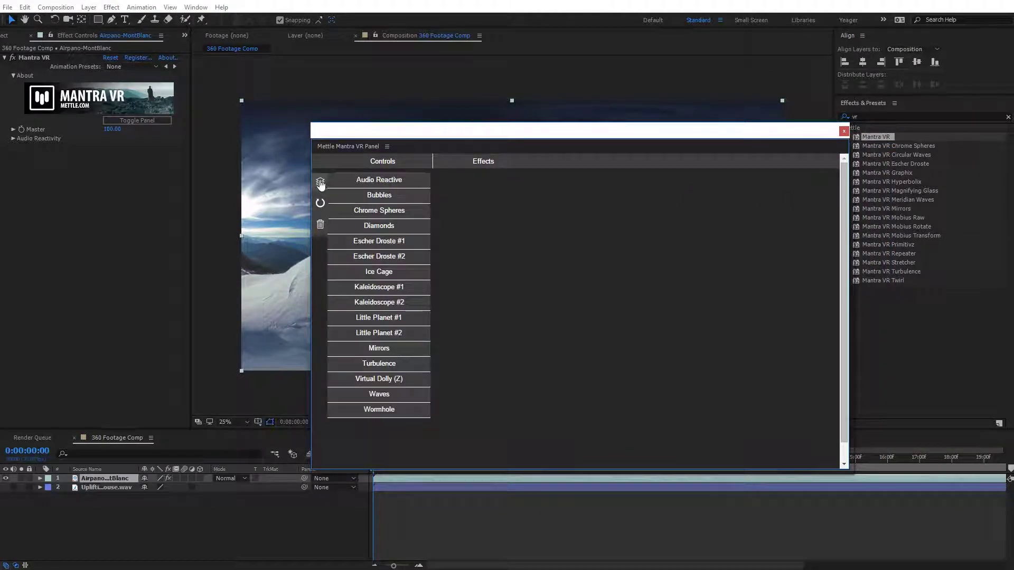
{"action": "left_click", "coordinate": [381, 274]}
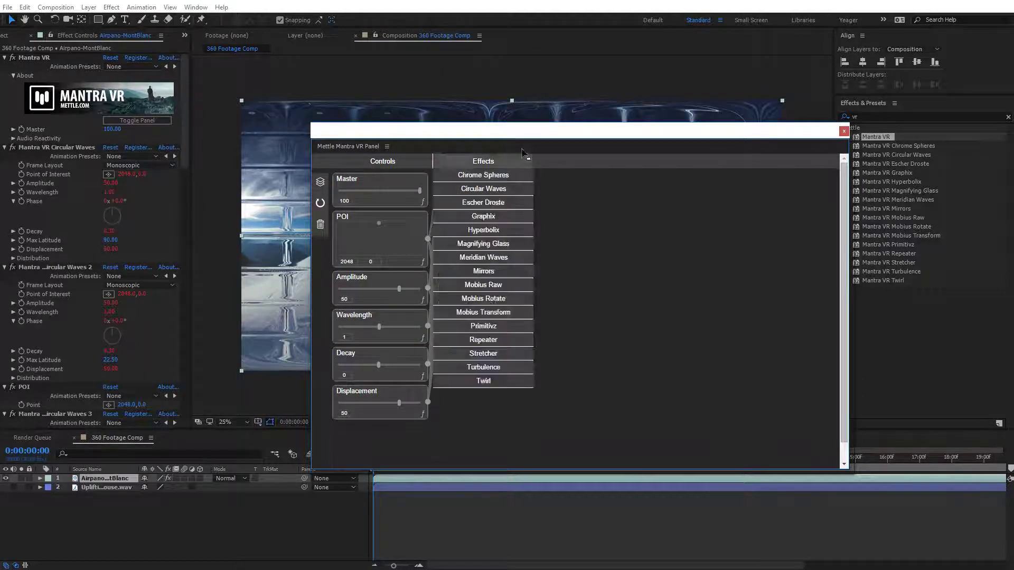
{"action": "left_click_drag", "start_coordinate": [510, 135], "coordinate": [663, 118]}
{"action": "left_click", "coordinate": [663, 167]}
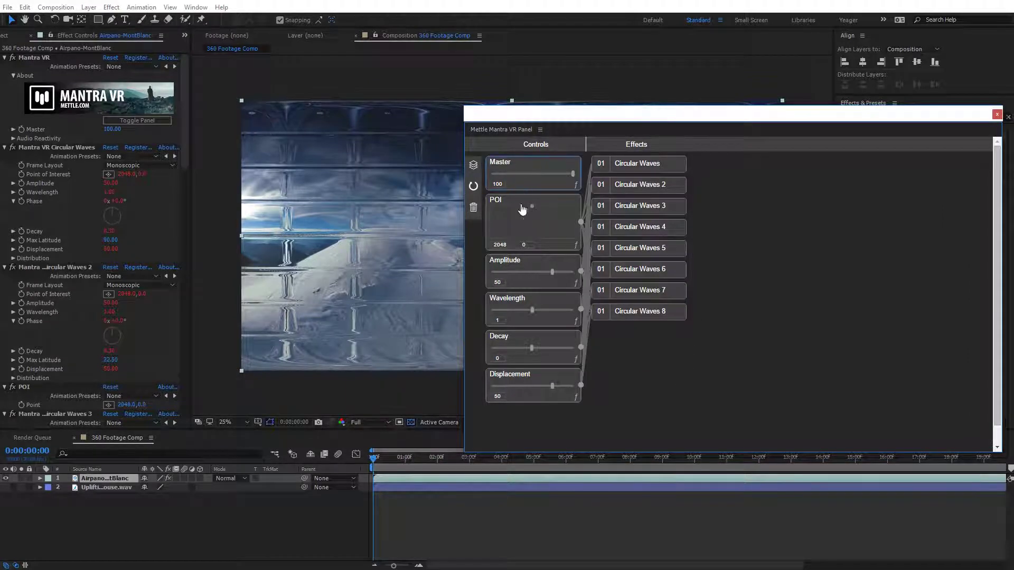
{"action": "left_click_drag", "start_coordinate": [555, 113], "coordinate": [768, 117]}
{"action": "left_click", "coordinate": [380, 459]}
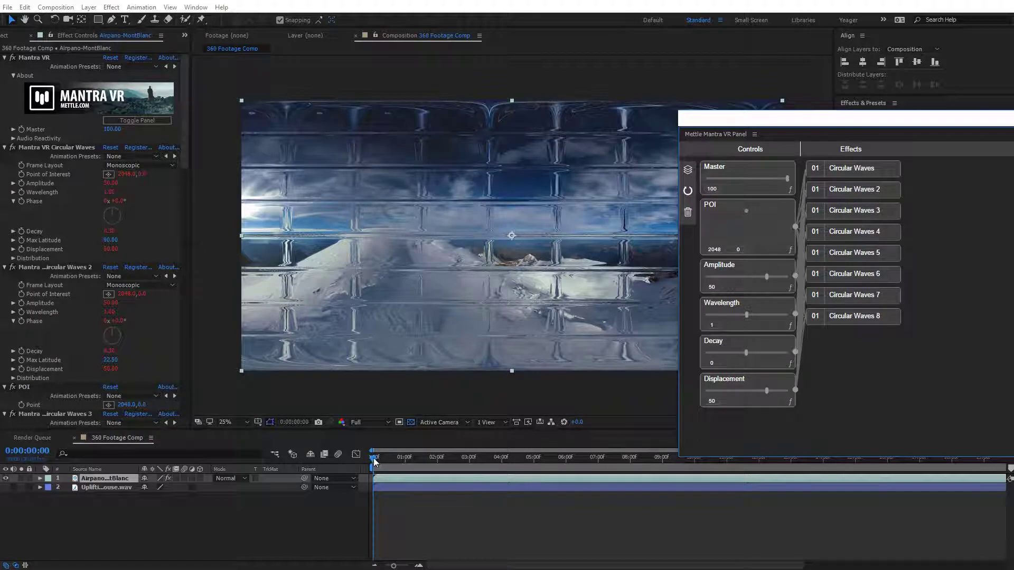
Return to the first frame and move the Mantra VR panel around to view the Ice Cage result and its effect parameters.
{"action": "left_click_drag", "start_coordinate": [381, 463], "coordinate": [374, 460]}
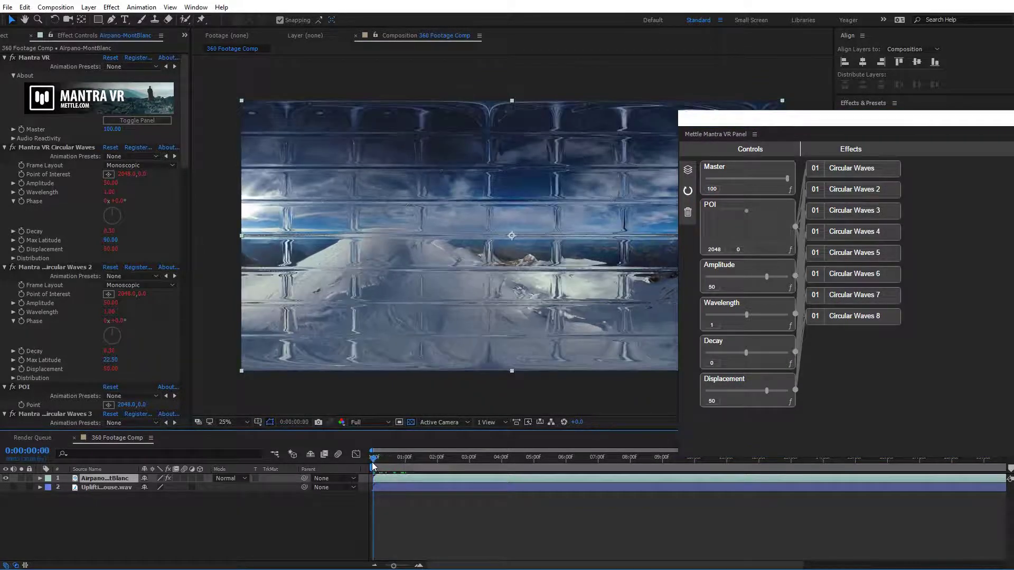
{"action": "left_click_drag", "start_coordinate": [740, 117], "coordinate": [586, 275]}
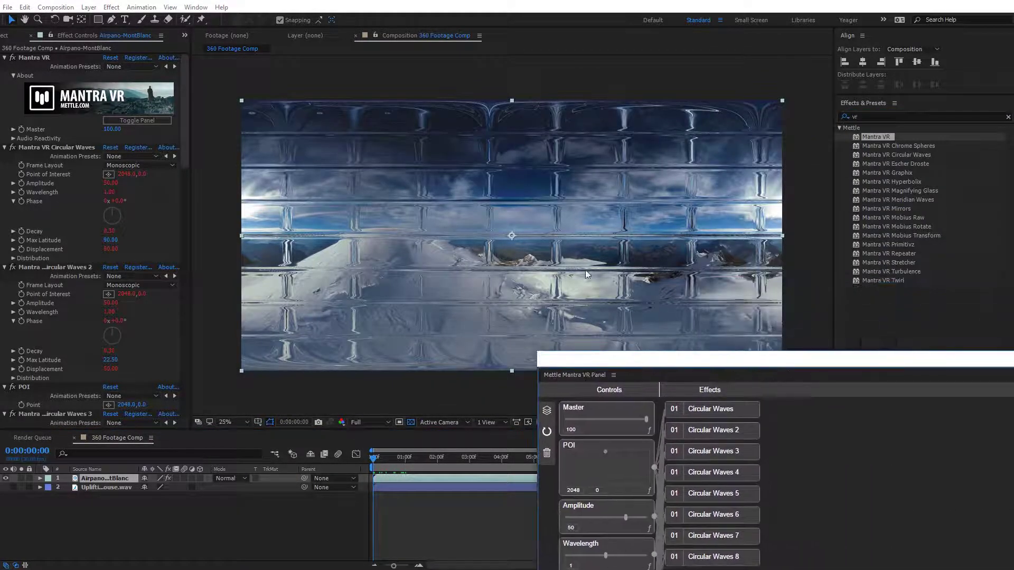
{"action": "left_click_drag", "start_coordinate": [584, 361], "coordinate": [486, 128]}
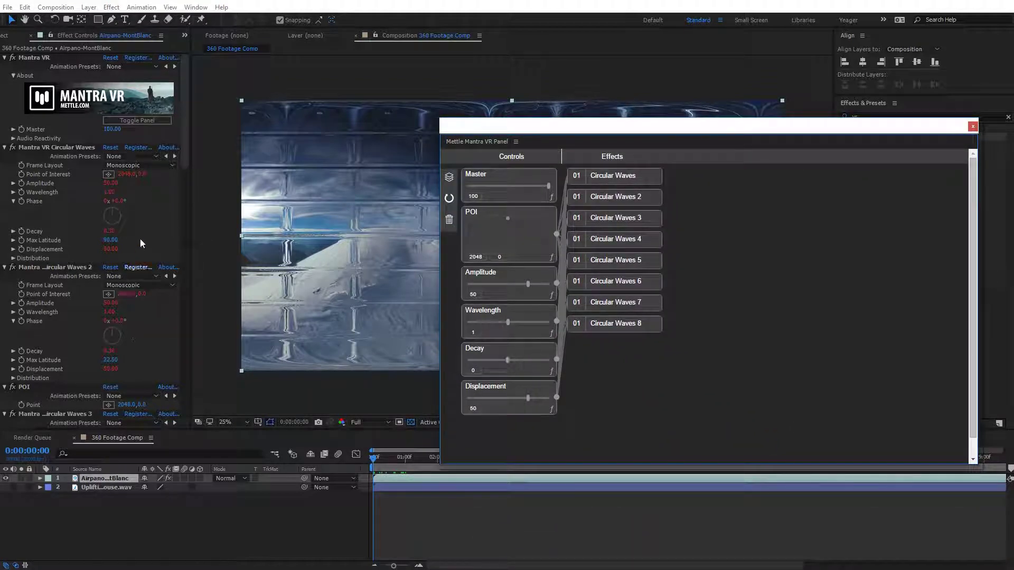
{"action": "left_click_drag", "start_coordinate": [659, 134], "coordinate": [577, 86]}
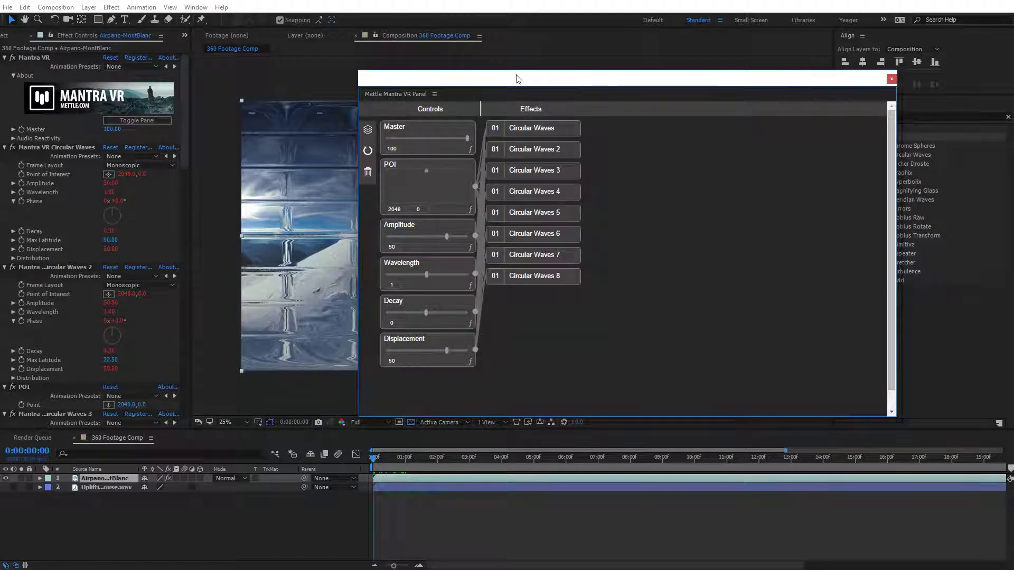
Move the panel clear of the composition, lower the Master control to 42 and restore it to 100.
{"action": "left_click_drag", "start_coordinate": [518, 79], "coordinate": [760, 161]}
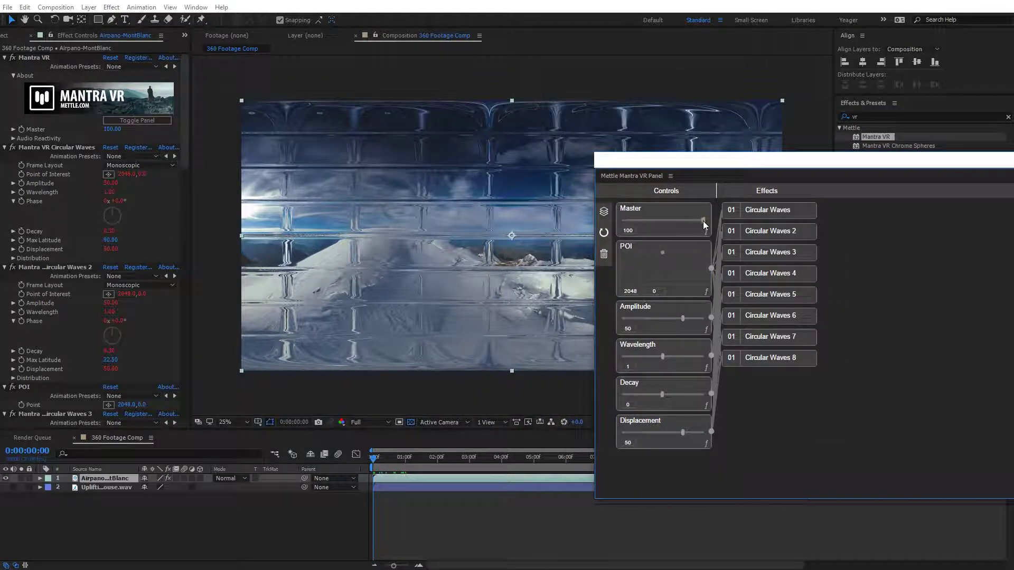
{"action": "left_click_drag", "start_coordinate": [702, 221], "coordinate": [655, 219]}
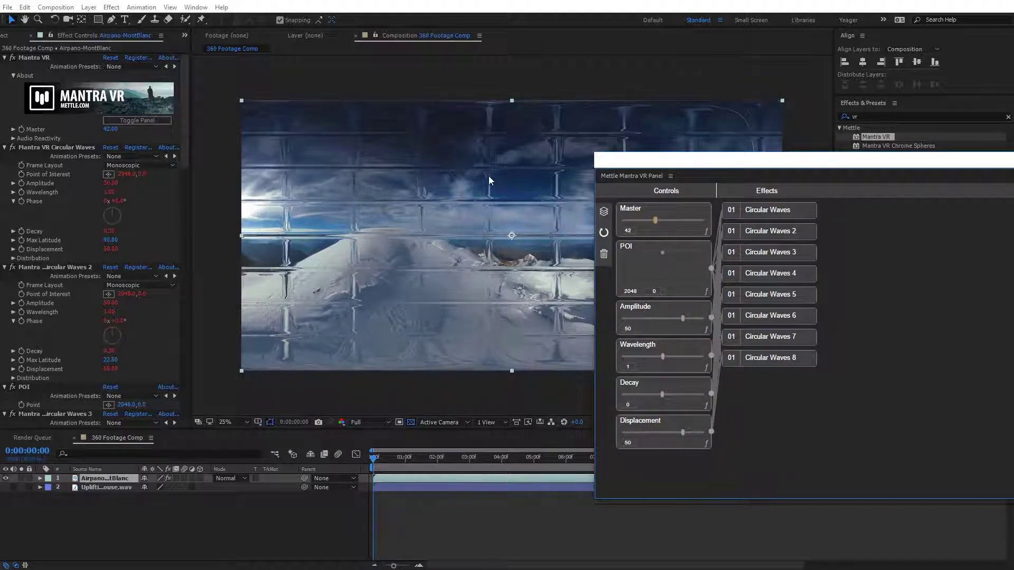
{"action": "left_click", "coordinate": [655, 220]}
{"action": "left_click_drag", "start_coordinate": [655, 220], "coordinate": [703, 220]}
Close the Mantra VR panel to try the Master value on the effect itself, and reopen the panel.
{"action": "left_click_drag", "start_coordinate": [745, 164], "coordinate": [723, 162]}
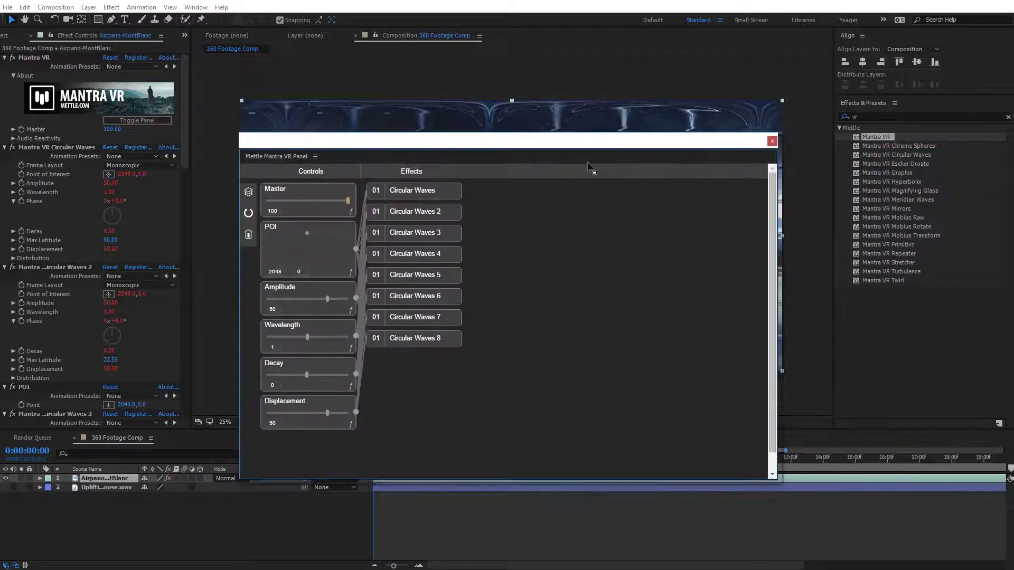
{"action": "left_click", "coordinate": [770, 148]}
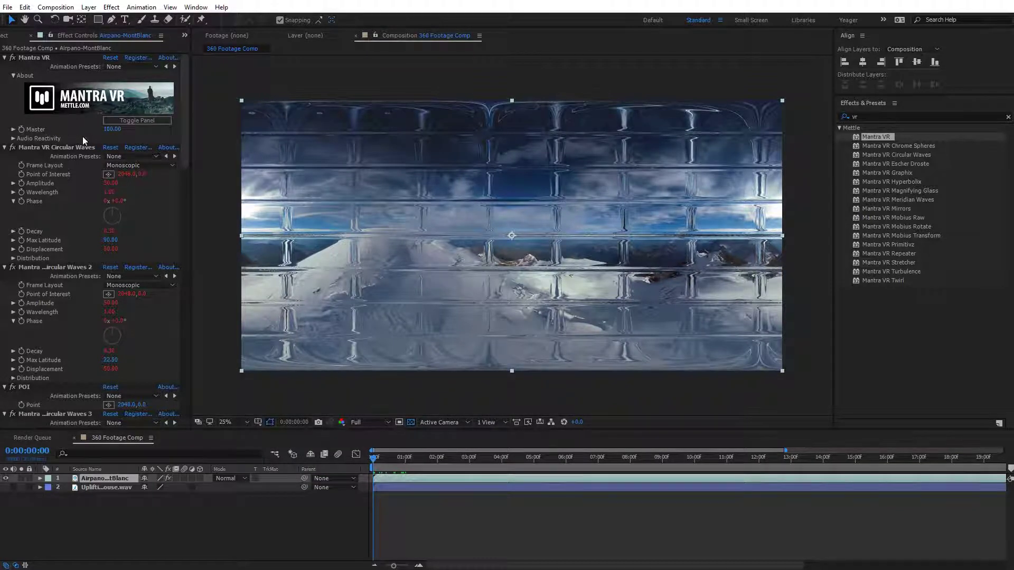
{"action": "left_click_drag", "start_coordinate": [112, 128], "coordinate": [217, 134]}
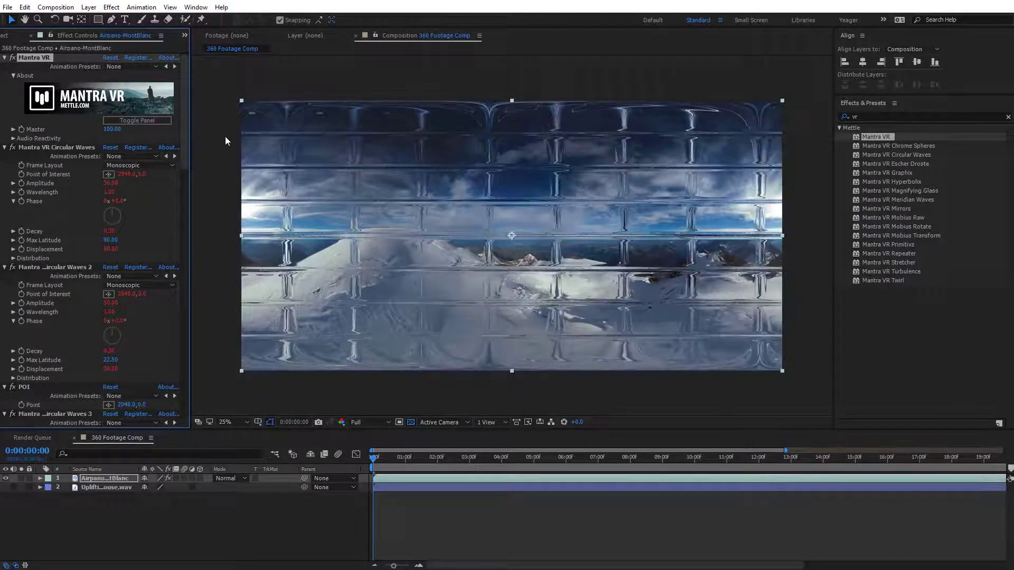
{"action": "left_click", "coordinate": [165, 120]}
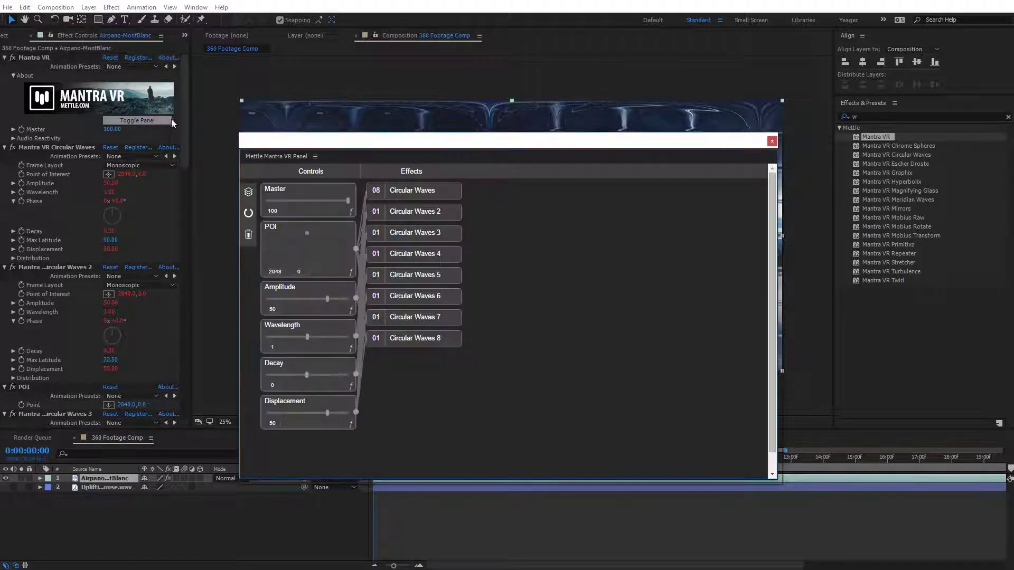
Clear all of the Ice Cage preset's controls and effects, and move the Mantra VR panel aside.
{"action": "left_click", "coordinate": [248, 236]}
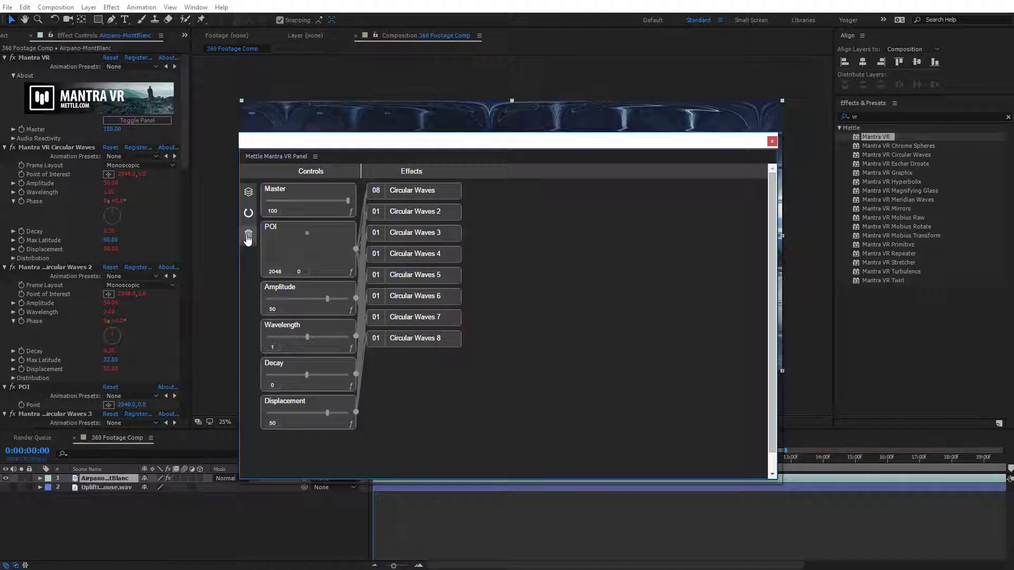
{"action": "left_click_drag", "start_coordinate": [293, 146], "coordinate": [498, 128]}
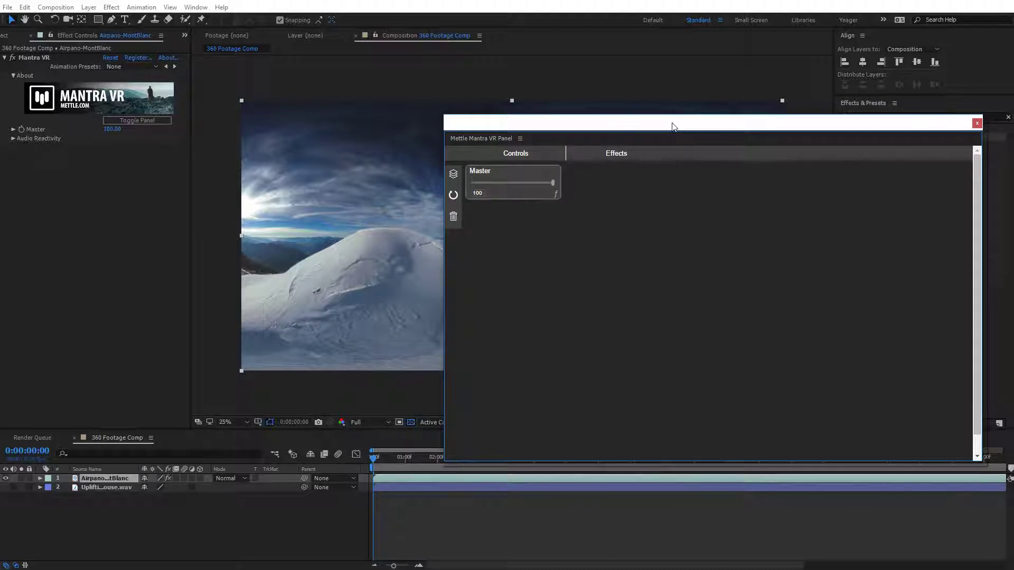
Add the Circular Waves and Meridian Waves effects to the footage from the Mantra VR panel.
{"action": "mouse_move", "coordinate": [616, 154]}
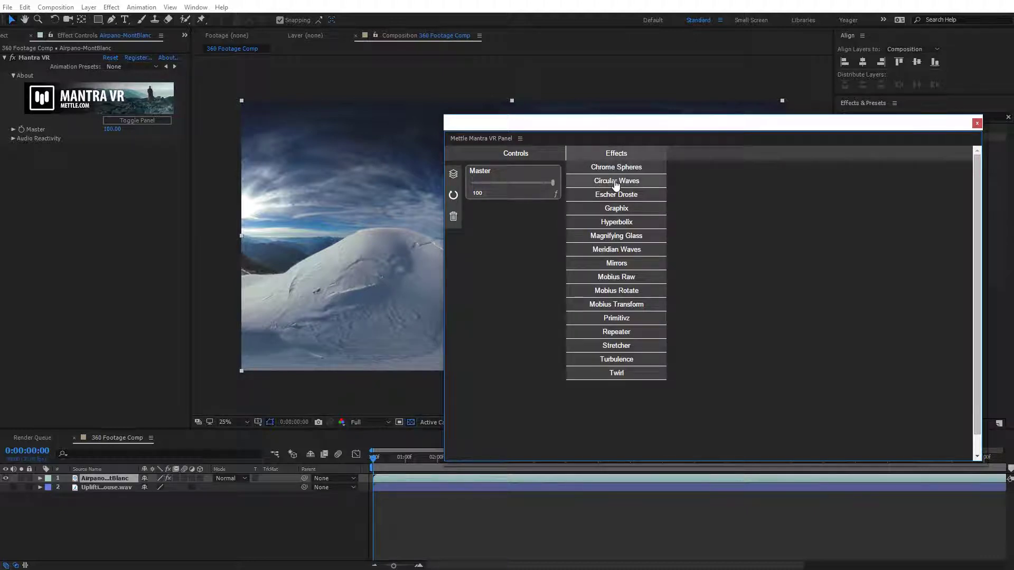
{"action": "left_click", "coordinate": [615, 182]}
{"action": "mouse_move", "coordinate": [616, 182]}
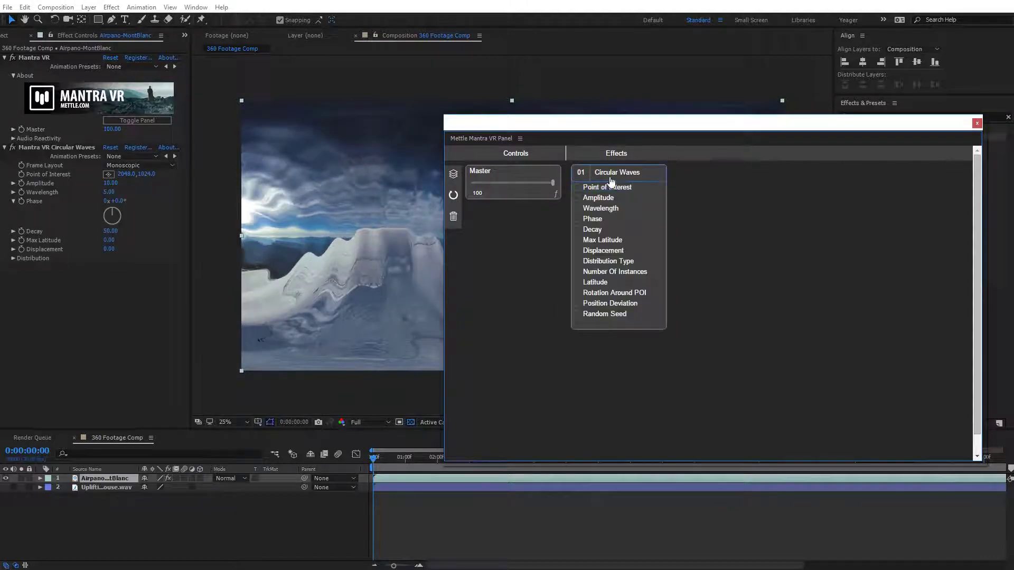
{"action": "mouse_move", "coordinate": [622, 159]}
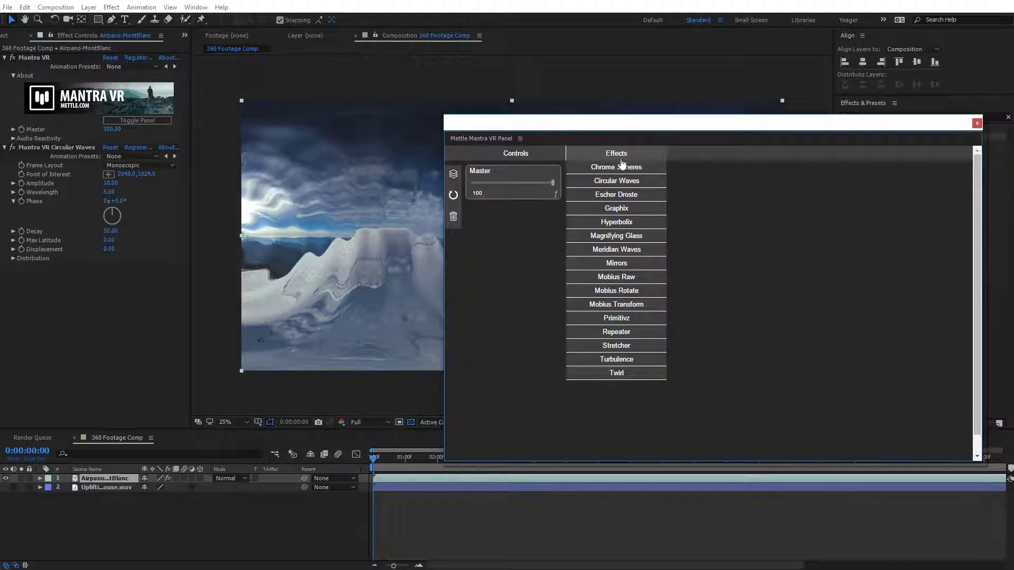
{"action": "left_click", "coordinate": [652, 256]}
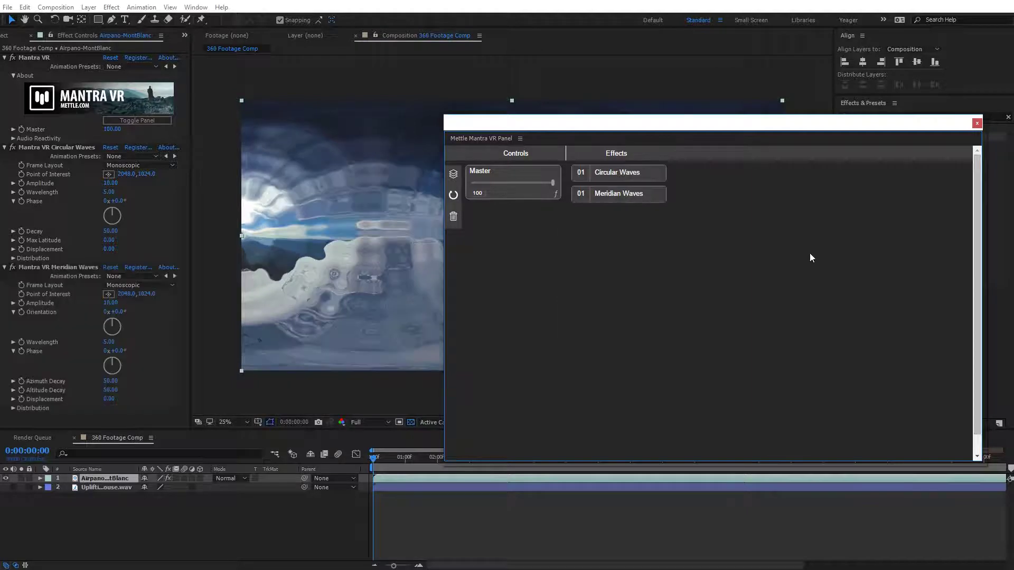
Spread out the effect nodes, keeping Circular Waves above Meridian Waves and leaving space beside the controls.
{"action": "mouse_move", "coordinate": [604, 199]}
{"action": "left_click_drag", "start_coordinate": [608, 197], "coordinate": [635, 264]}
{"action": "left_click_drag", "start_coordinate": [620, 179], "coordinate": [717, 184]}
{"action": "left_click_drag", "start_coordinate": [629, 274], "coordinate": [670, 278]}
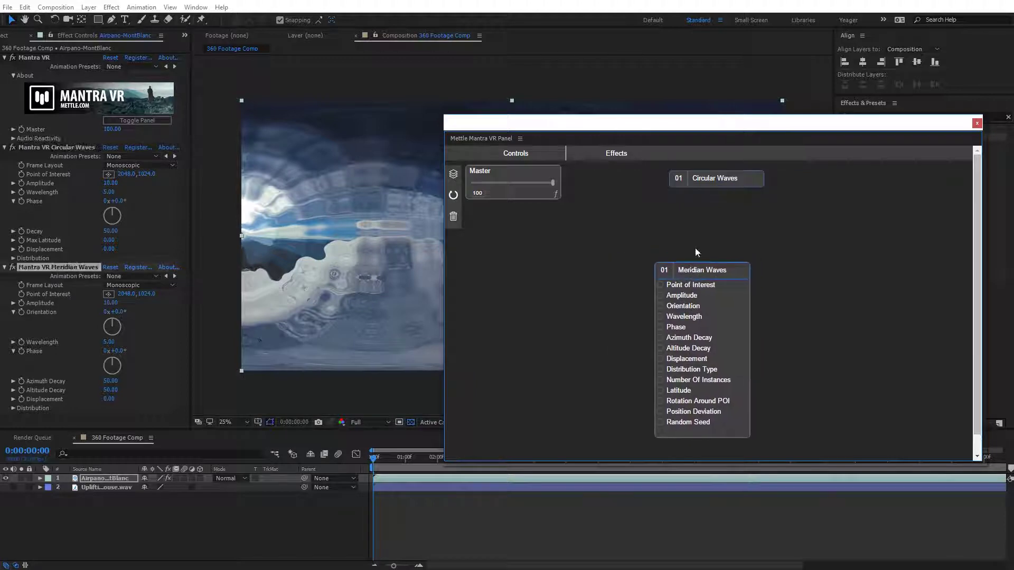
{"action": "mouse_move", "coordinate": [708, 179]}
{"action": "left_click_drag", "start_coordinate": [707, 179], "coordinate": [683, 194]}
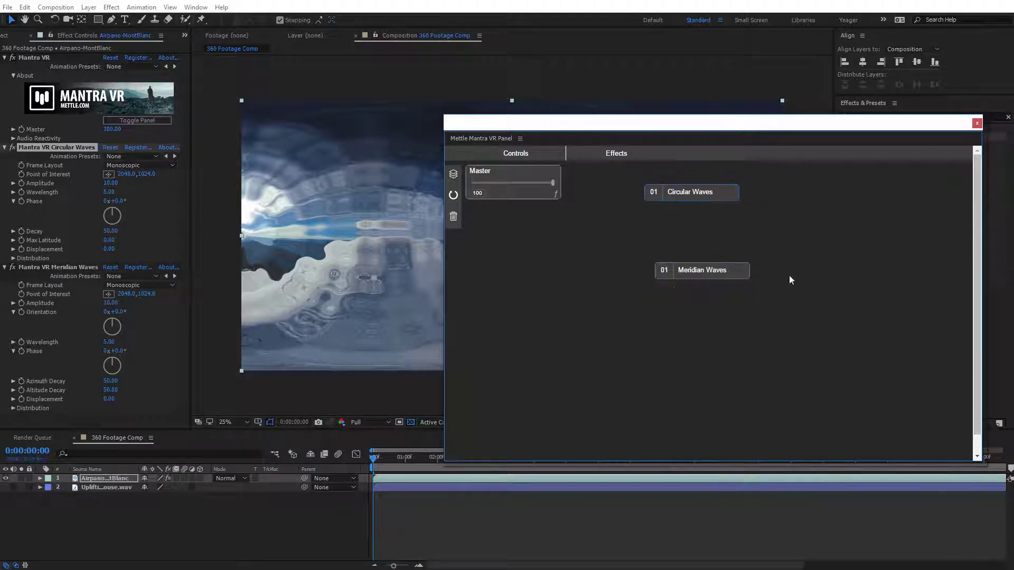
Place the Circular Waves node below Meridian Waves to change the effect order, and move it back above.
{"action": "mouse_move", "coordinate": [681, 277]}
{"action": "left_click_drag", "start_coordinate": [697, 193], "coordinate": [702, 325]}
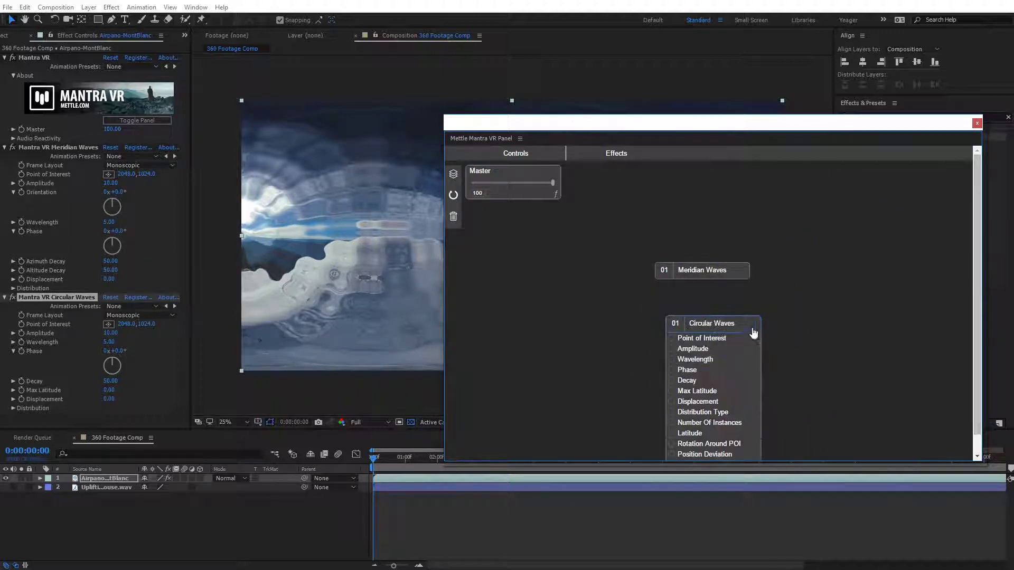
{"action": "left_click_drag", "start_coordinate": [747, 323], "coordinate": [737, 183]}
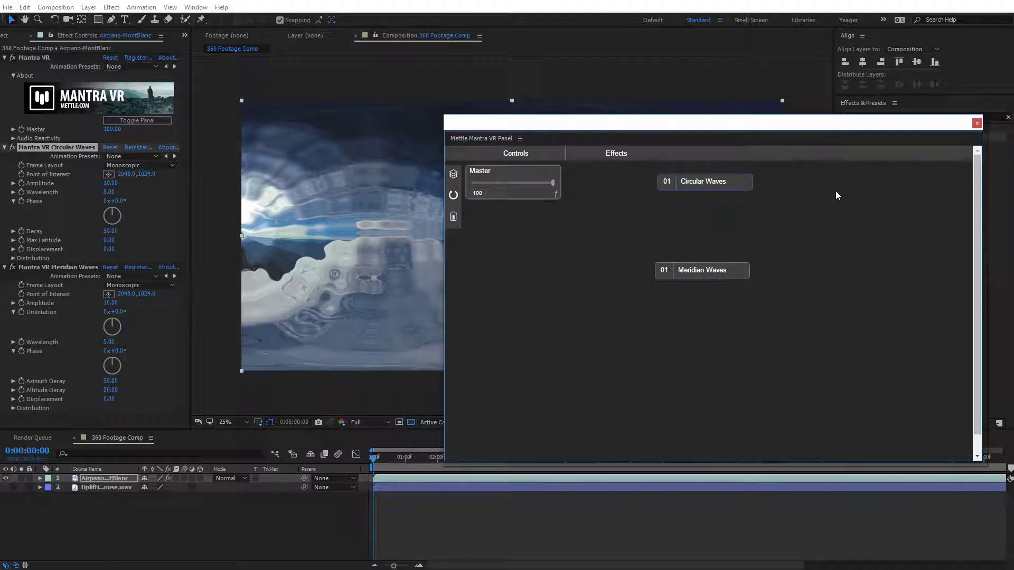
Add an Angle Control and place its node below the two wave effects, at the end of the effect stack.
{"action": "left_click", "coordinate": [516, 153]}
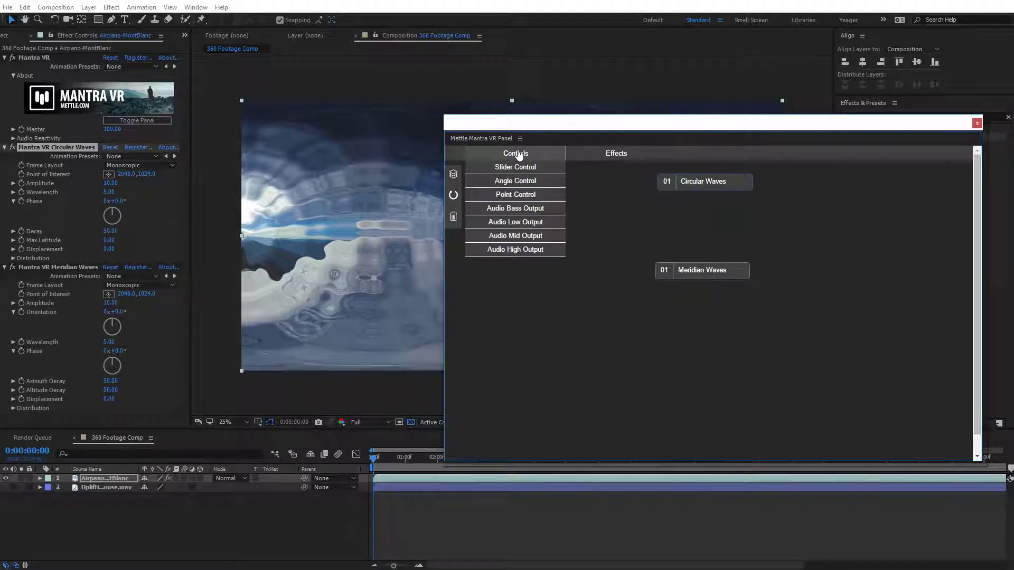
{"action": "left_click", "coordinate": [514, 182]}
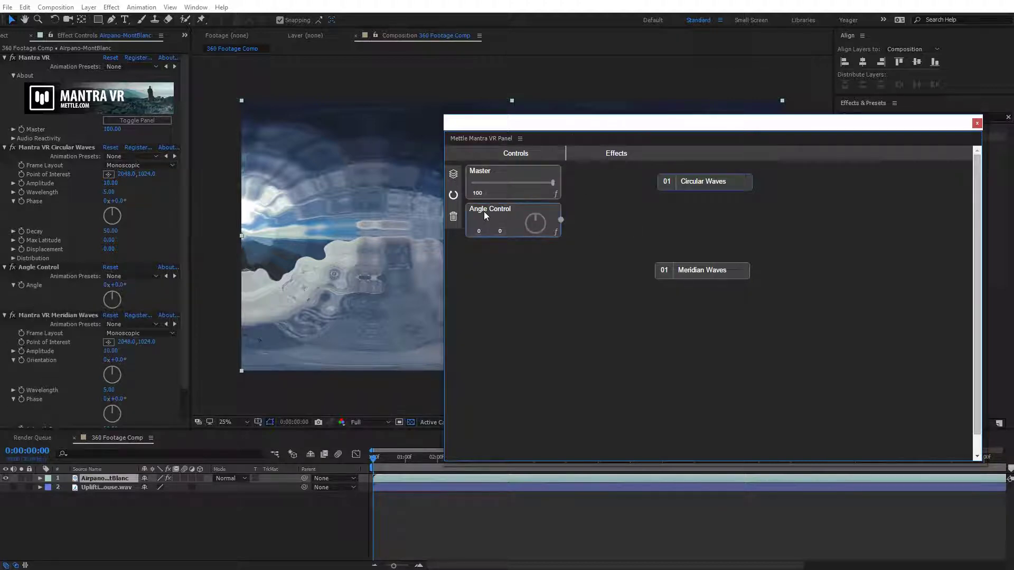
{"action": "left_click_drag", "start_coordinate": [484, 212], "coordinate": [500, 325]}
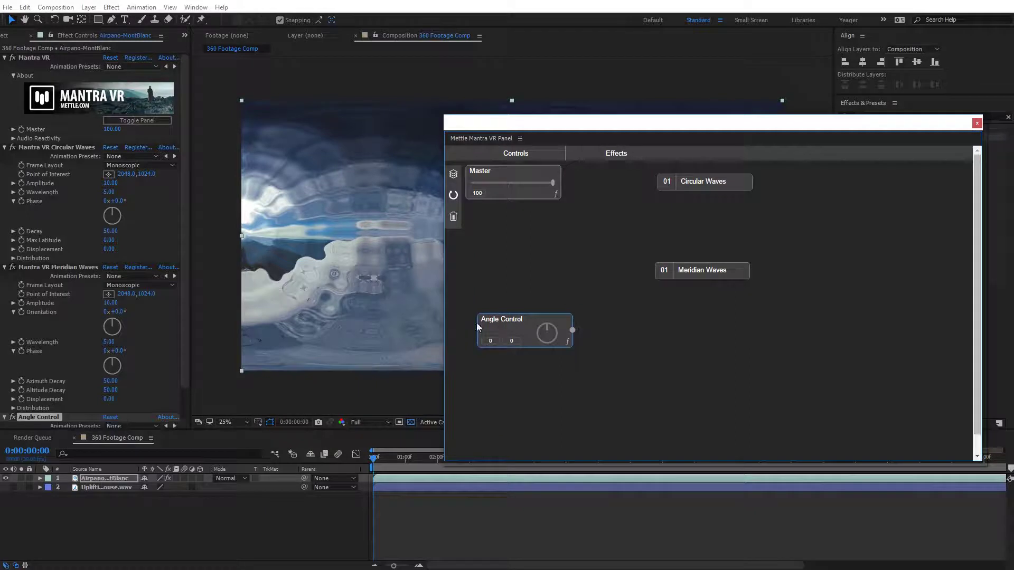
{"action": "scroll", "coordinate": [186, 264], "scroll_direction": "down", "scroll_amount": 1}
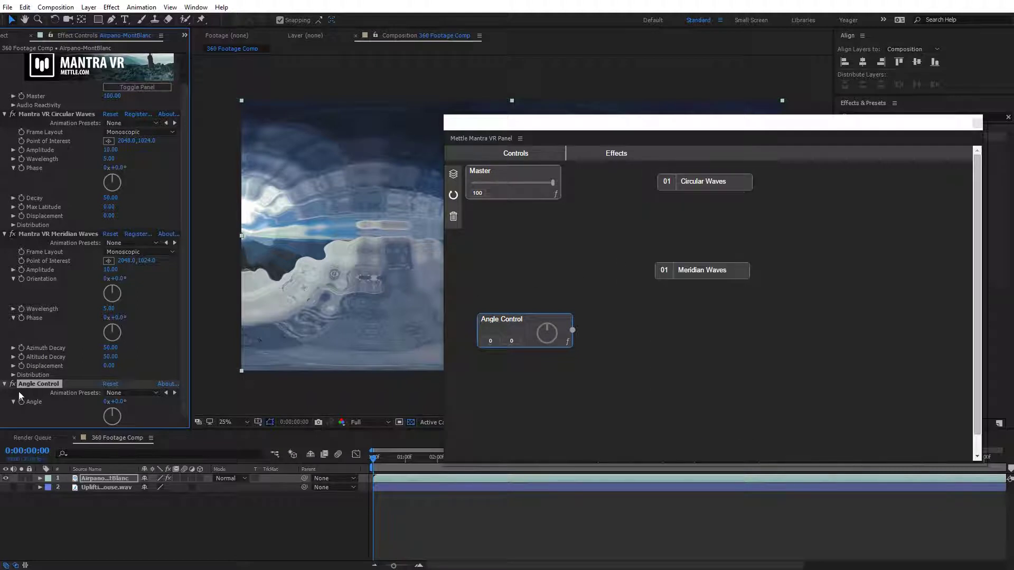
Connect the Angle Control to the Phase parameter of both Circular Waves and Meridian Waves.
{"action": "left_click", "coordinate": [615, 347]}
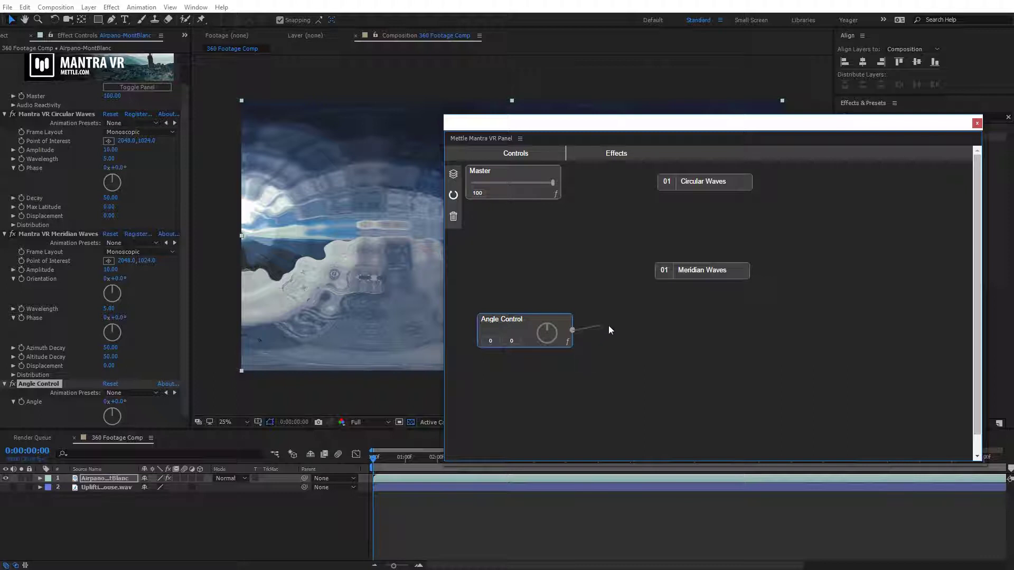
{"action": "left_click_drag", "start_coordinate": [617, 289], "coordinate": [670, 230]}
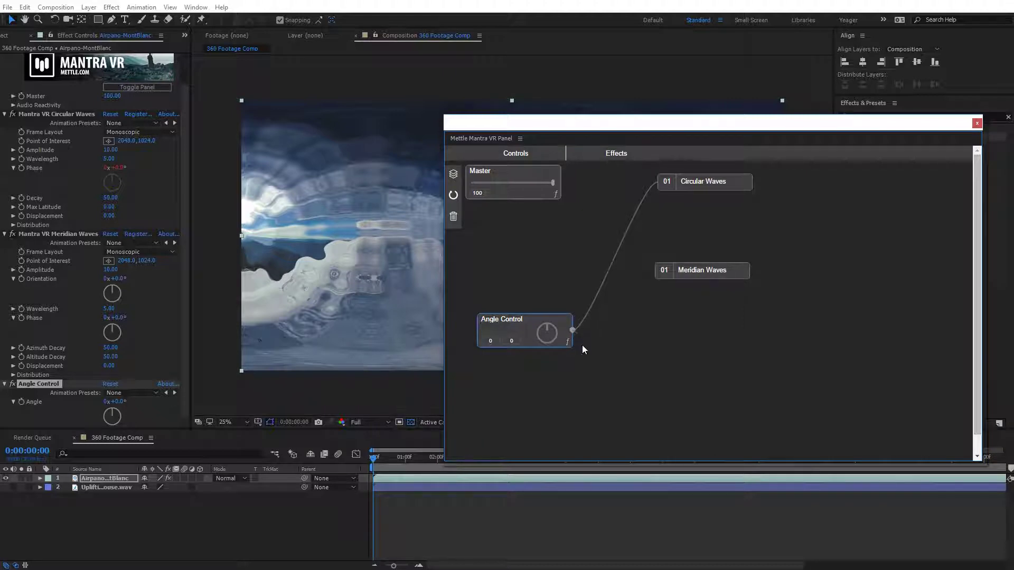
{"action": "left_click_drag", "start_coordinate": [628, 358], "coordinate": [675, 328]}
Narrow the panel and move it off the composition, and set the Angle Control to 23 degrees.
{"action": "left_click_drag", "start_coordinate": [982, 294], "coordinate": [821, 288]}
{"action": "left_click", "coordinate": [616, 154]}
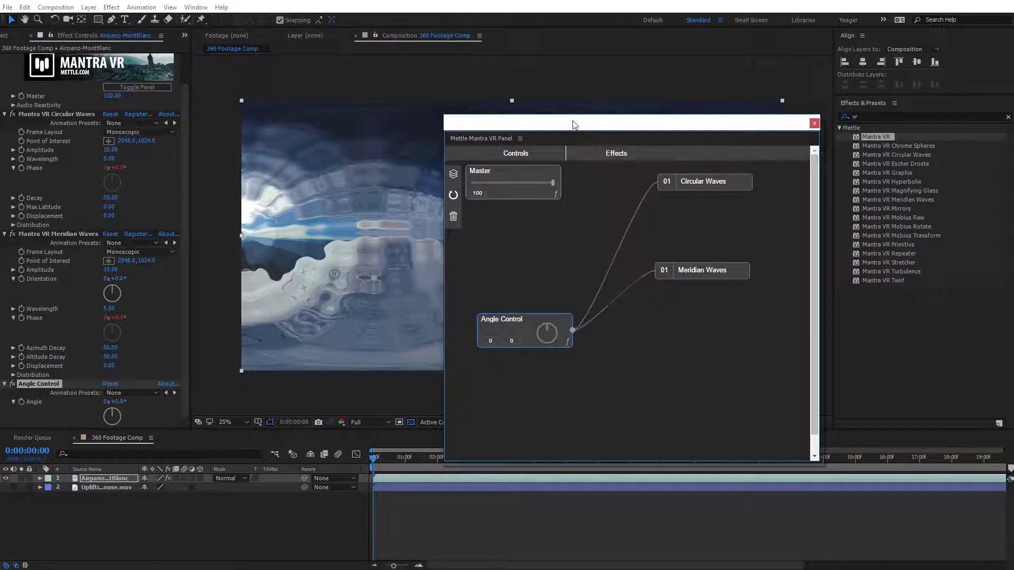
{"action": "left_click_drag", "start_coordinate": [572, 125], "coordinate": [750, 133]}
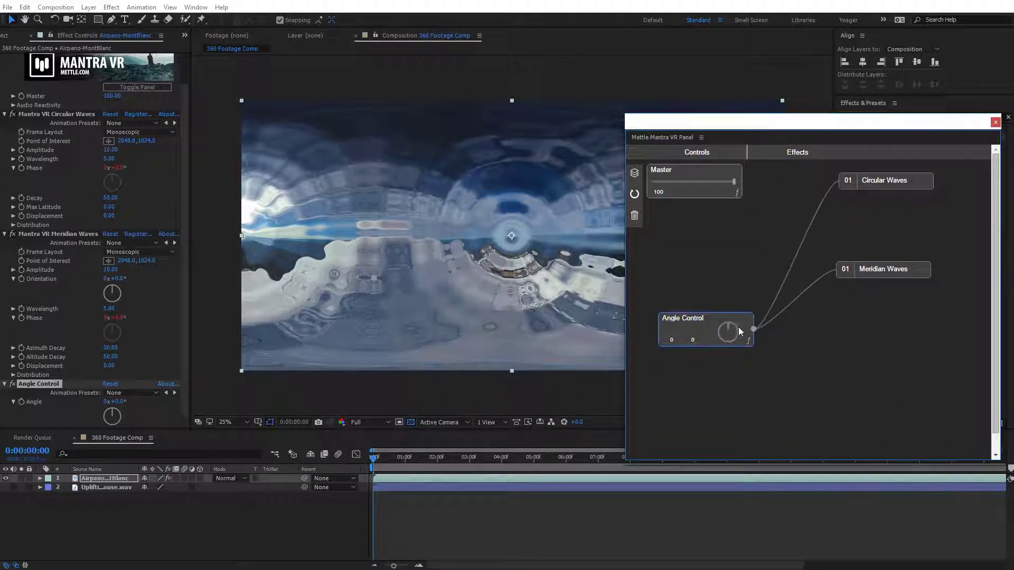
{"action": "left_click_drag", "start_coordinate": [733, 329], "coordinate": [761, 309]}
Reposition the panel and rename the Angle Control as Phase.
{"action": "left_click_drag", "start_coordinate": [872, 139], "coordinate": [586, 129]}
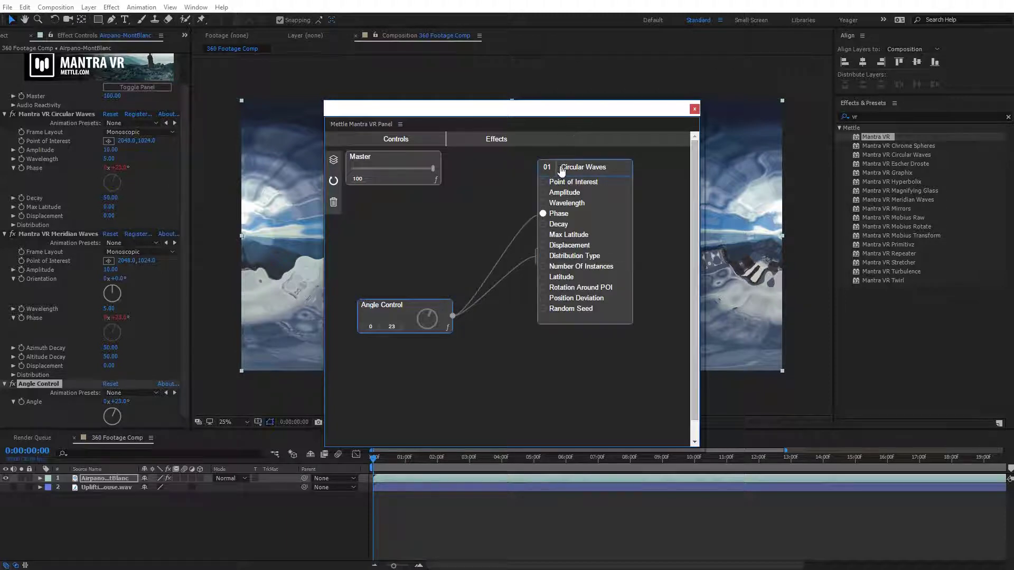
{"action": "double_click", "coordinate": [377, 305]}
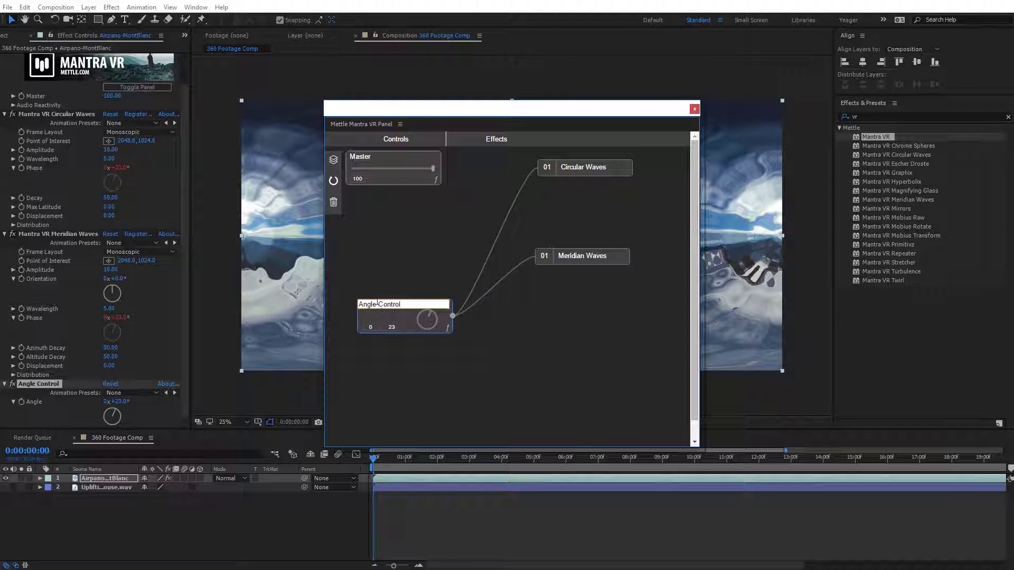
{"action": "left_click_drag", "start_coordinate": [411, 305], "coordinate": [347, 305]}
{"action": "type", "text": "Phase"}
{"action": "key", "text": "Return"}
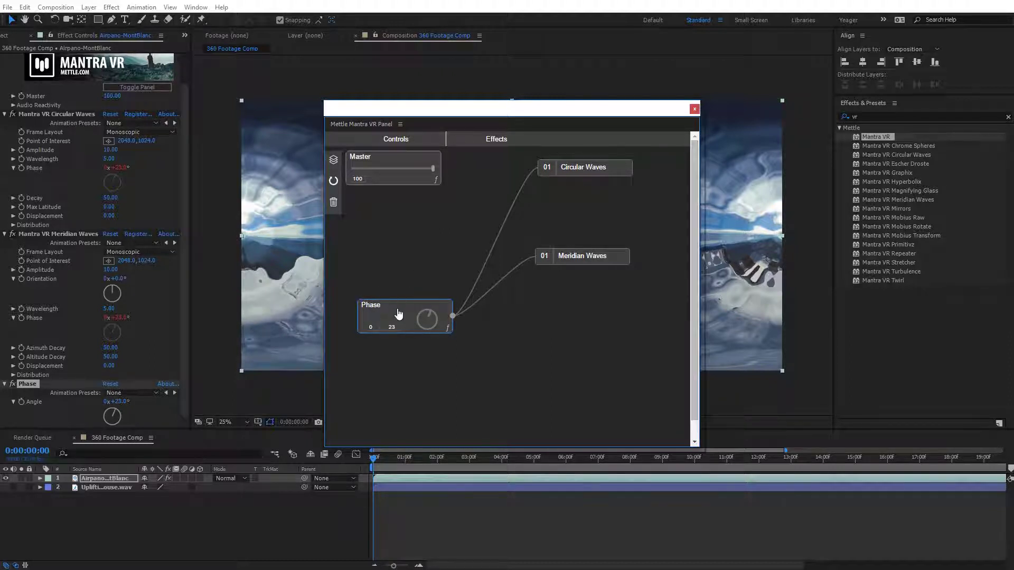
Rename the Circular Waves effect node as Waves 1.
{"action": "mouse_move", "coordinate": [593, 171]}
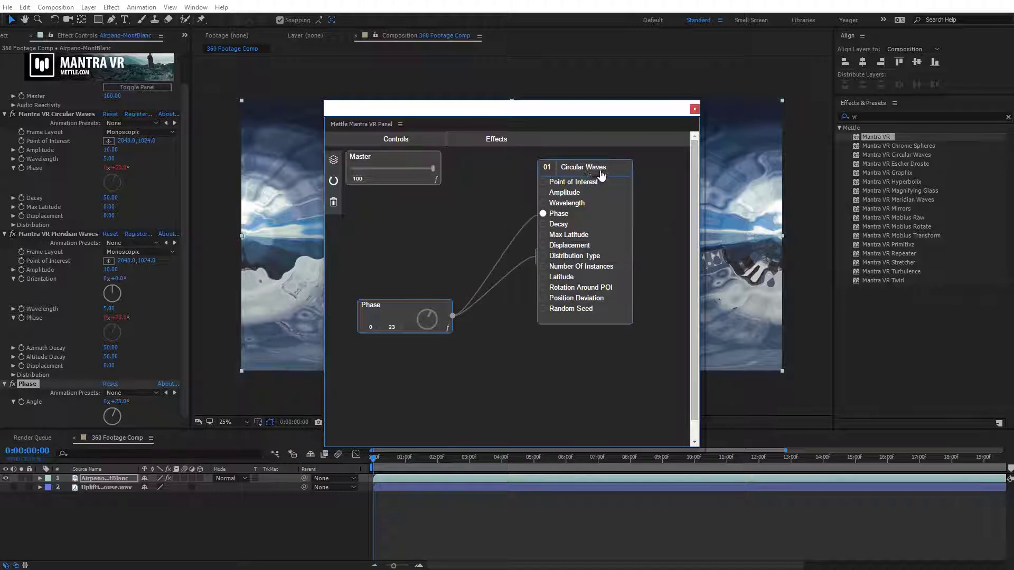
{"action": "double_click", "coordinate": [593, 170]}
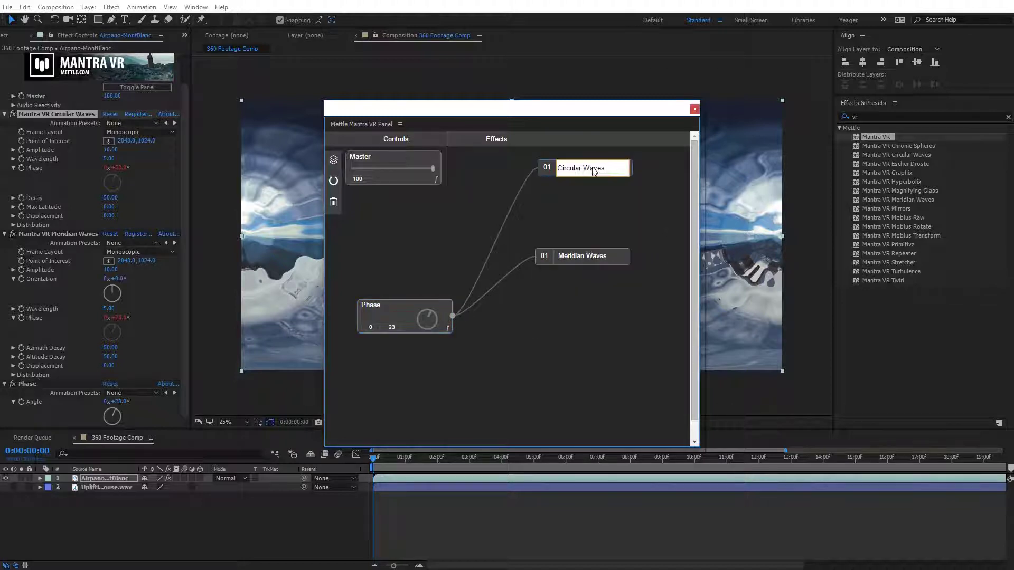
{"action": "left_click_drag", "start_coordinate": [586, 169], "coordinate": [555, 168]}
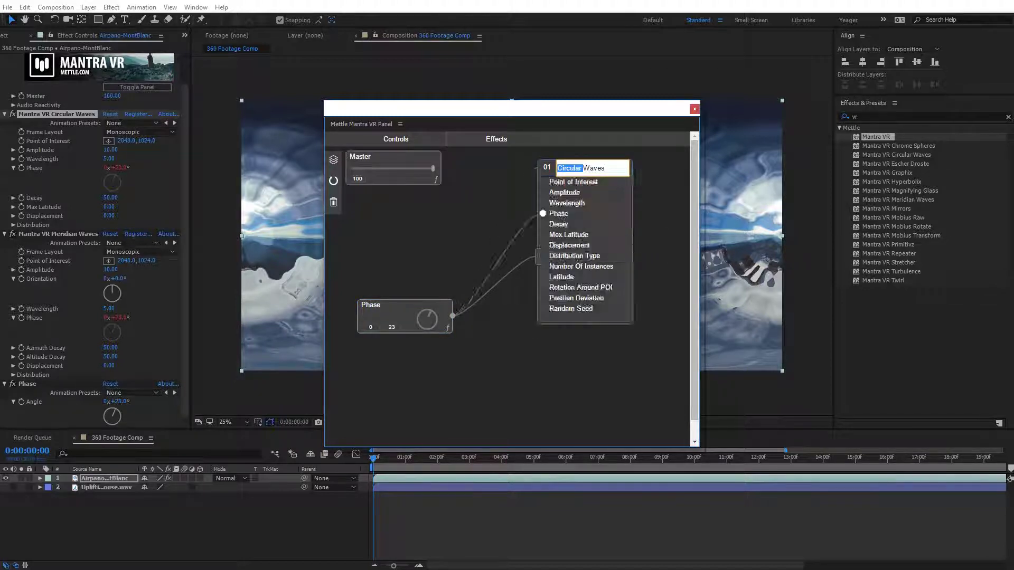
{"action": "key", "text": "BackSpace"}
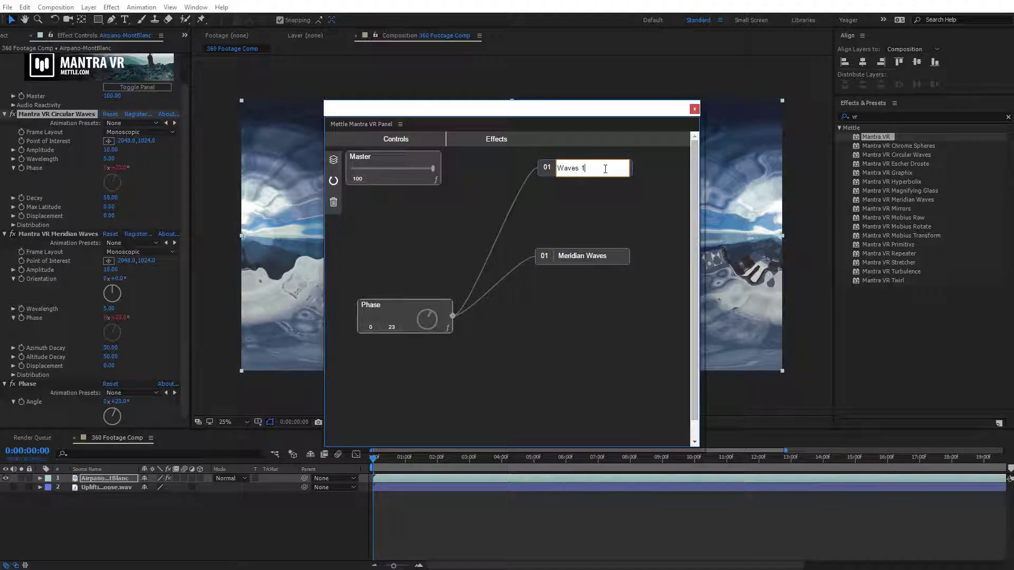
{"action": "key", "text": "Return"}
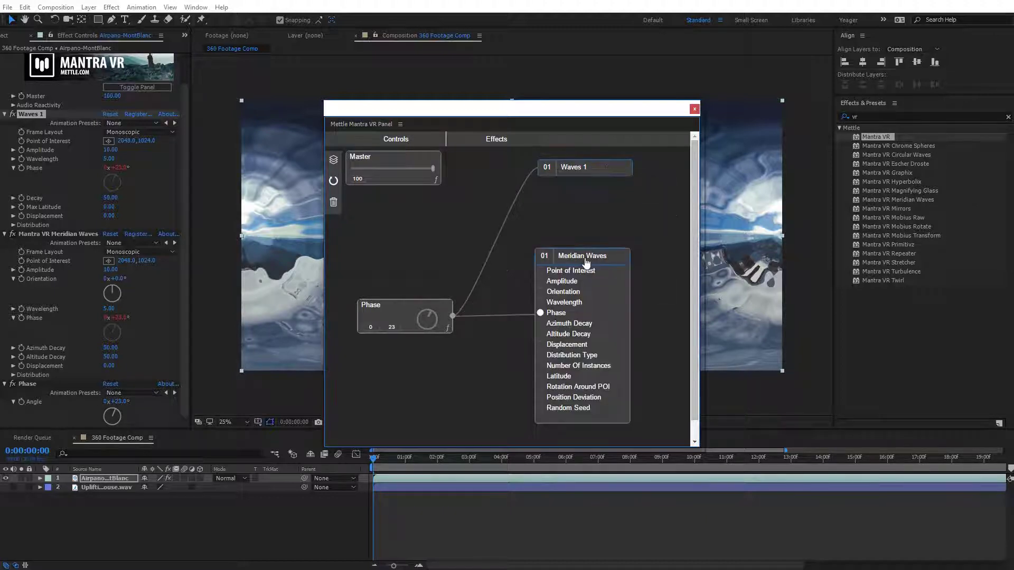
Rename the Meridian Waves effect node as Waves 2 and check both new names in the effect stack.
{"action": "double_click", "coordinate": [585, 258]}
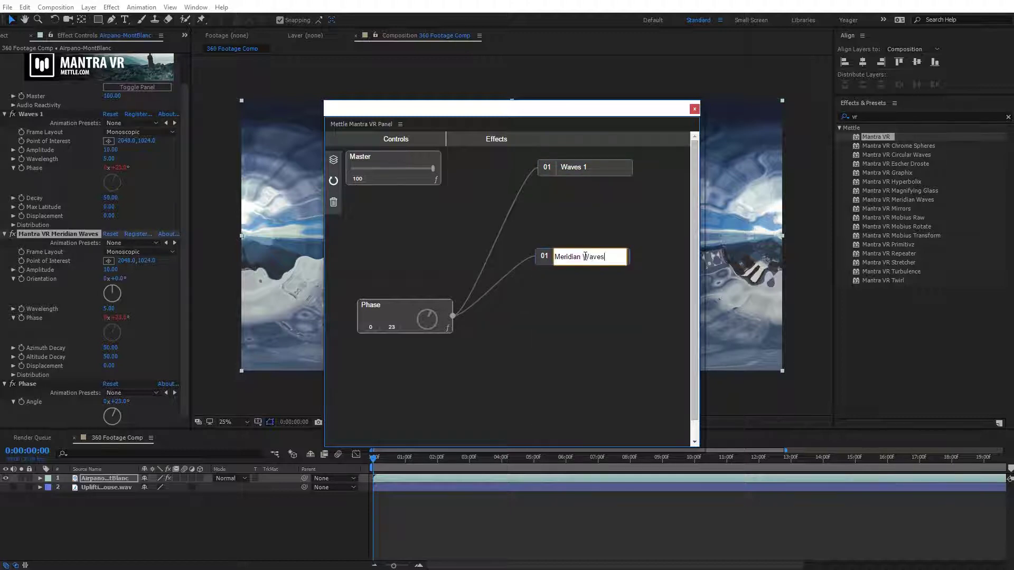
{"action": "left_click_drag", "start_coordinate": [582, 257], "coordinate": [554, 257]}
{"action": "key", "text": "BackSpace"}
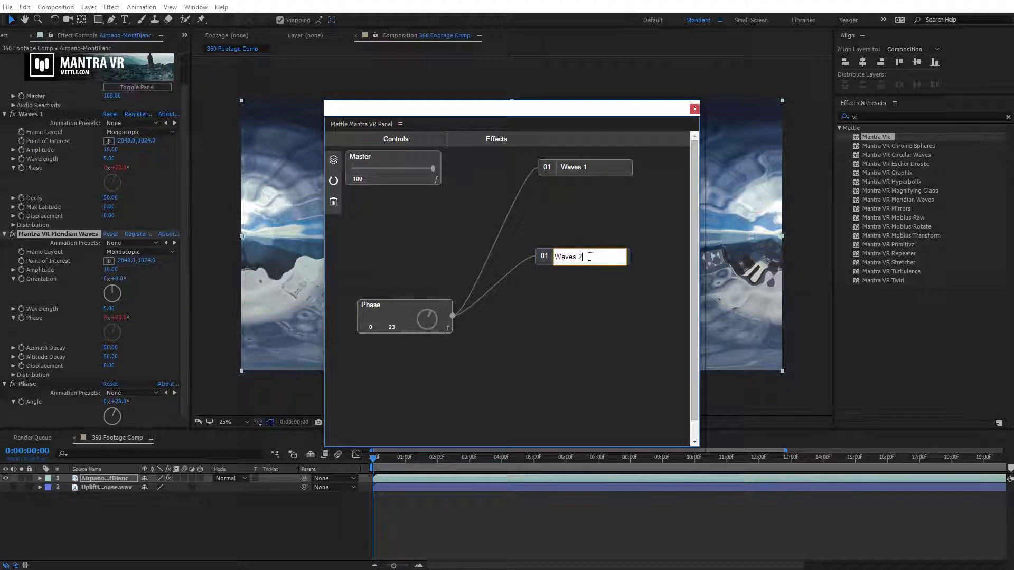
{"action": "key", "text": "Return"}
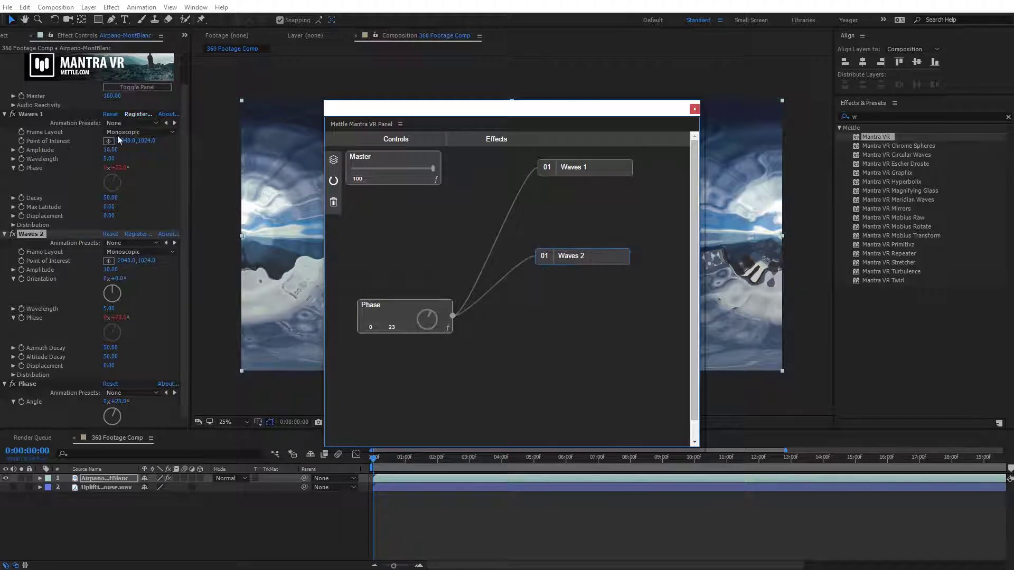
{"action": "scroll", "coordinate": [105, 143], "scroll_direction": "up", "scroll_amount": 3}
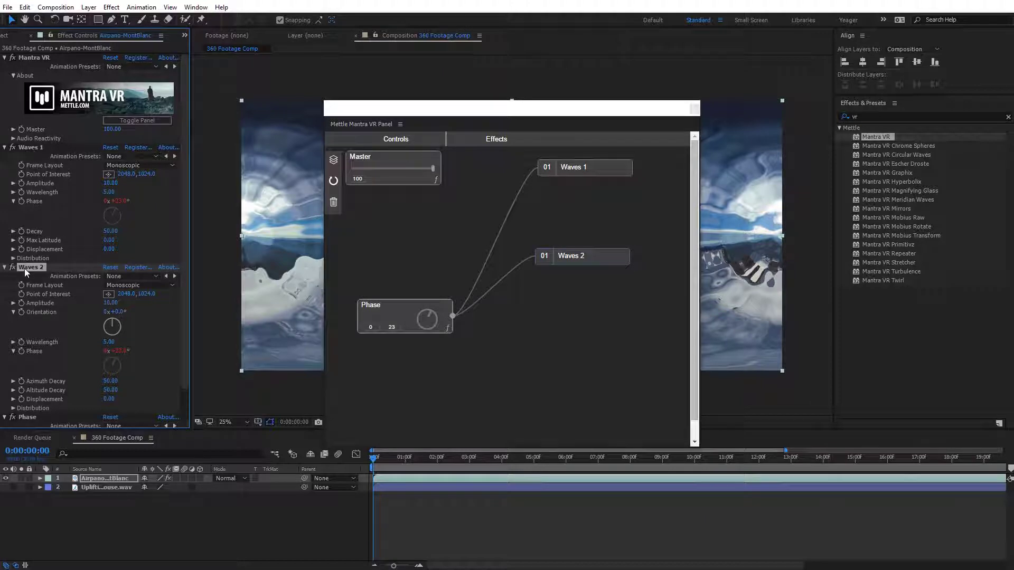
{"action": "scroll", "coordinate": [186, 187], "scroll_direction": "down", "scroll_amount": 3}
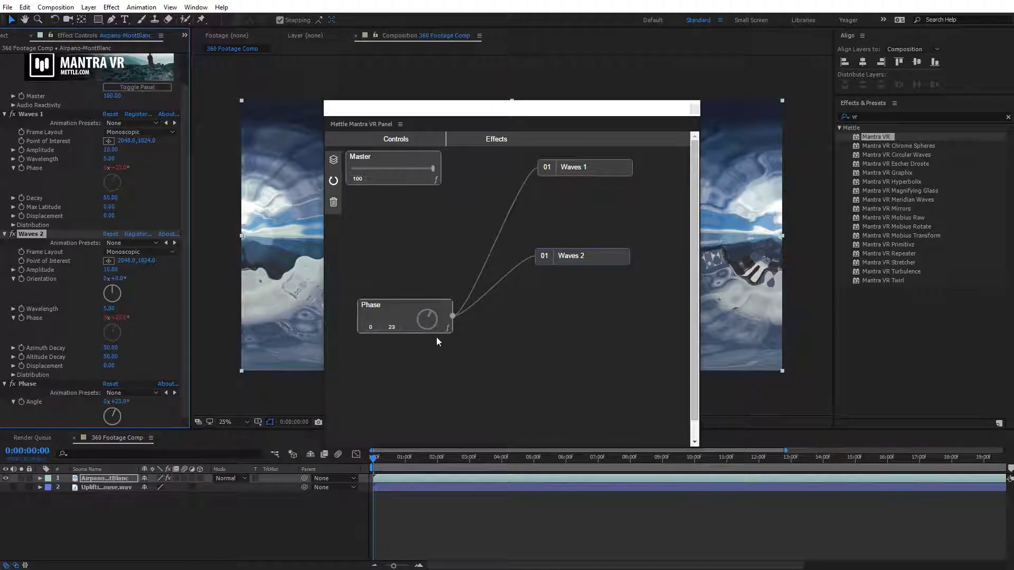
Disconnect the Phase control from the Phase parameter of Waves 2 and connect it again.
{"action": "mouse_move", "coordinate": [545, 264]}
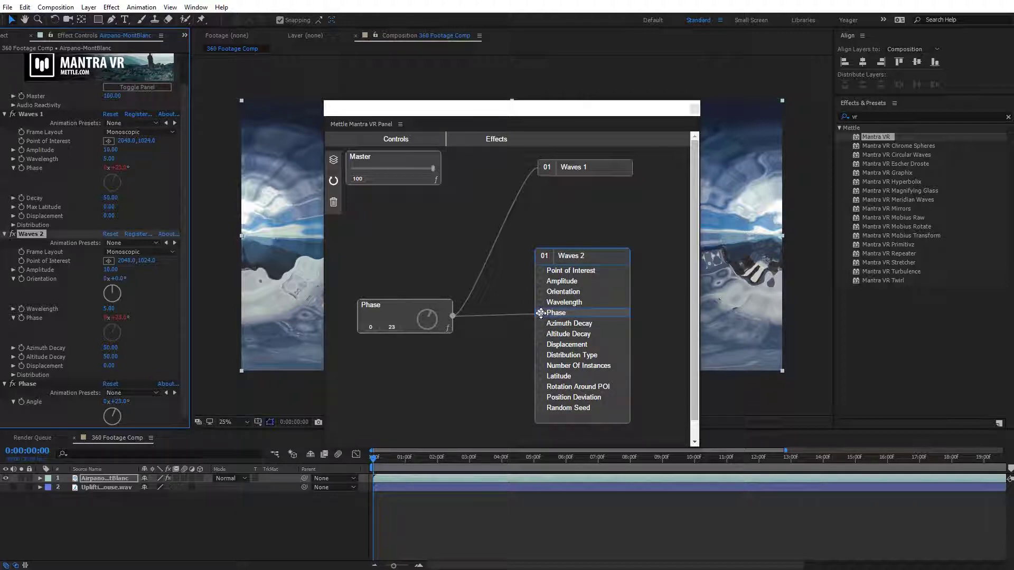
{"action": "left_click_drag", "start_coordinate": [541, 313], "coordinate": [452, 317]}
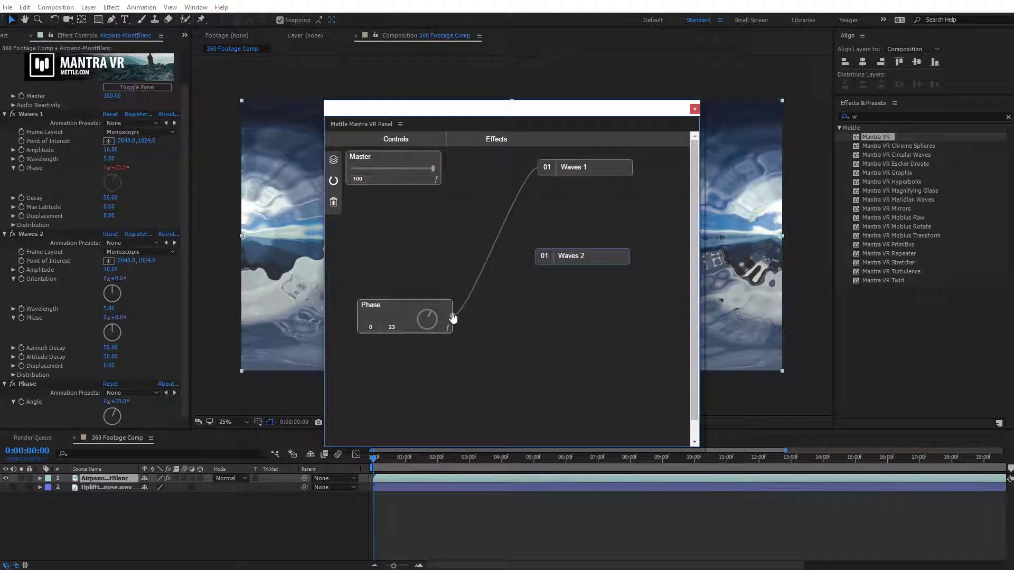
{"action": "left_click_drag", "start_coordinate": [411, 112], "coordinate": [713, 276]}
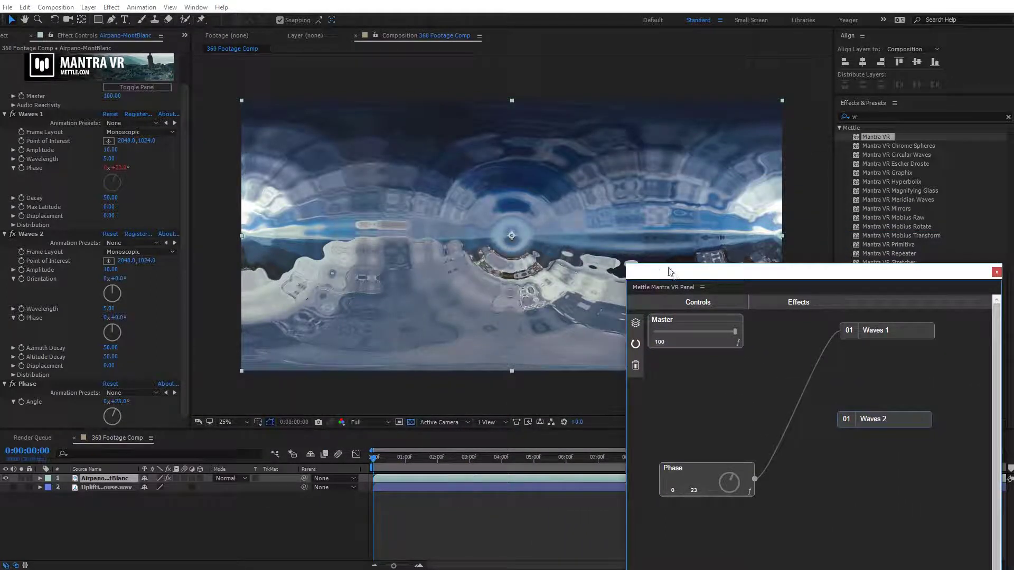
{"action": "left_click_drag", "start_coordinate": [647, 270], "coordinate": [370, 102]}
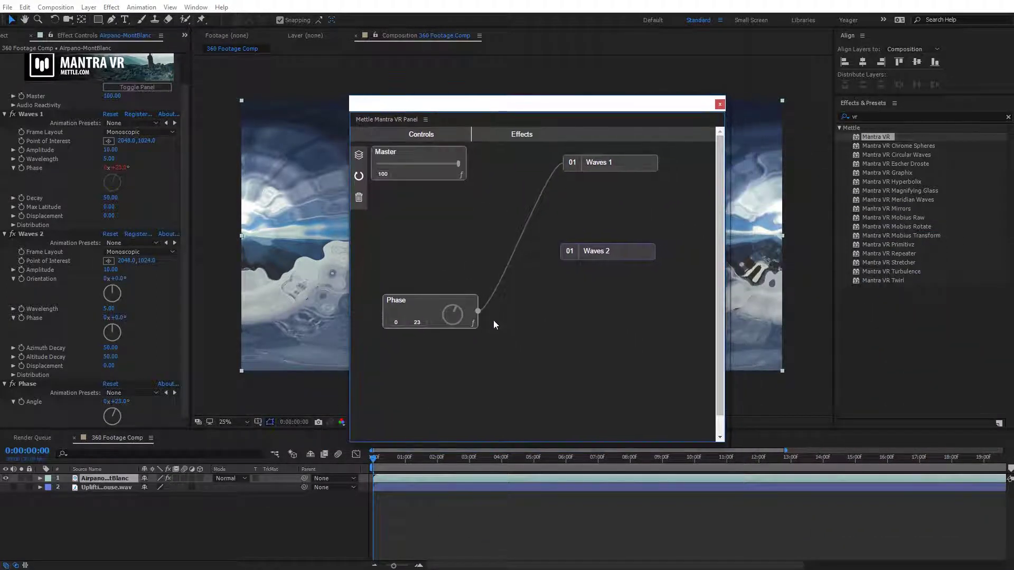
{"action": "left_click_drag", "start_coordinate": [479, 312], "coordinate": [574, 312]}
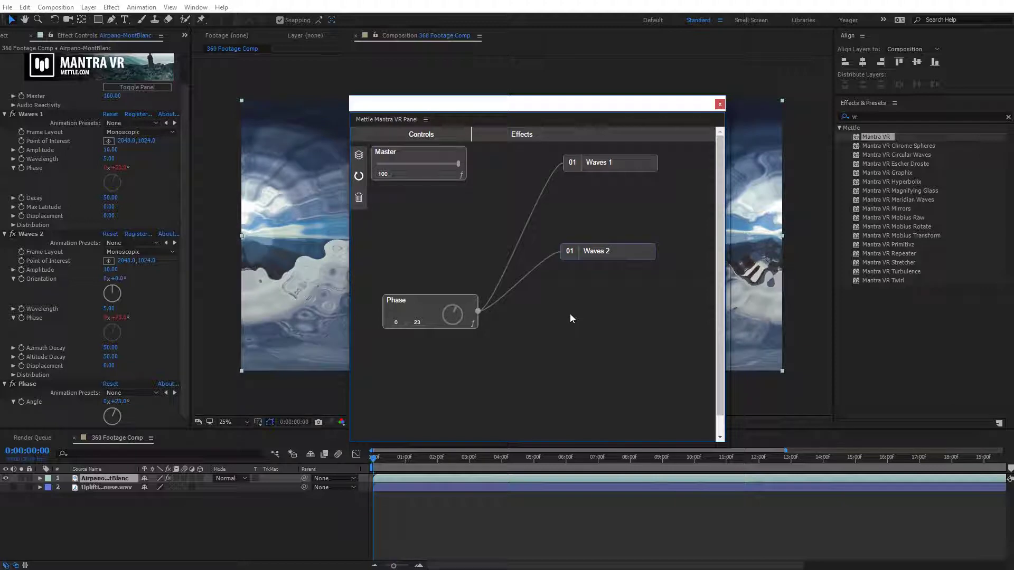
Give the Phase control the expression time*400, enable it and save it.
{"action": "left_click", "coordinate": [474, 322]}
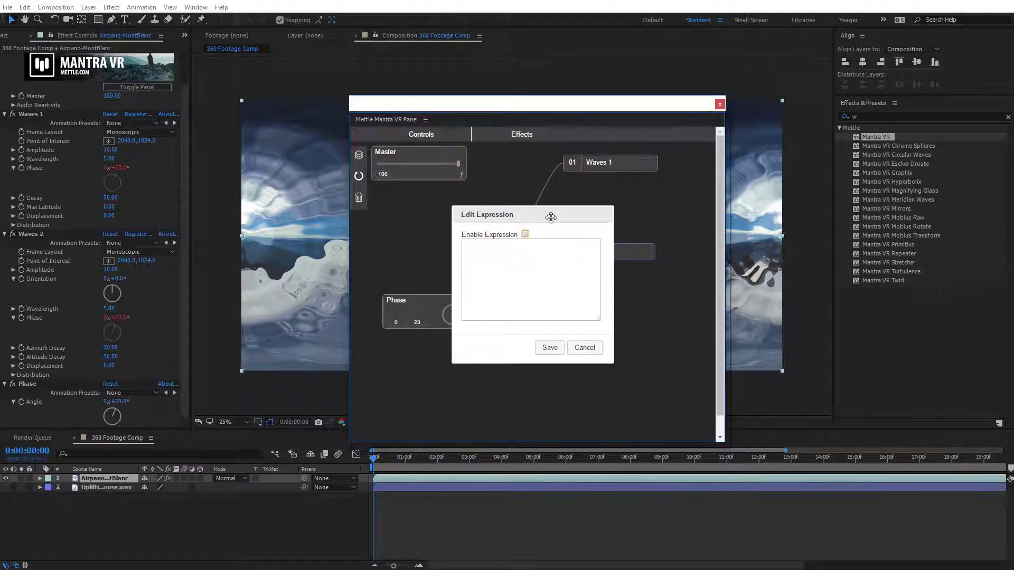
{"action": "left_click", "coordinate": [506, 258]}
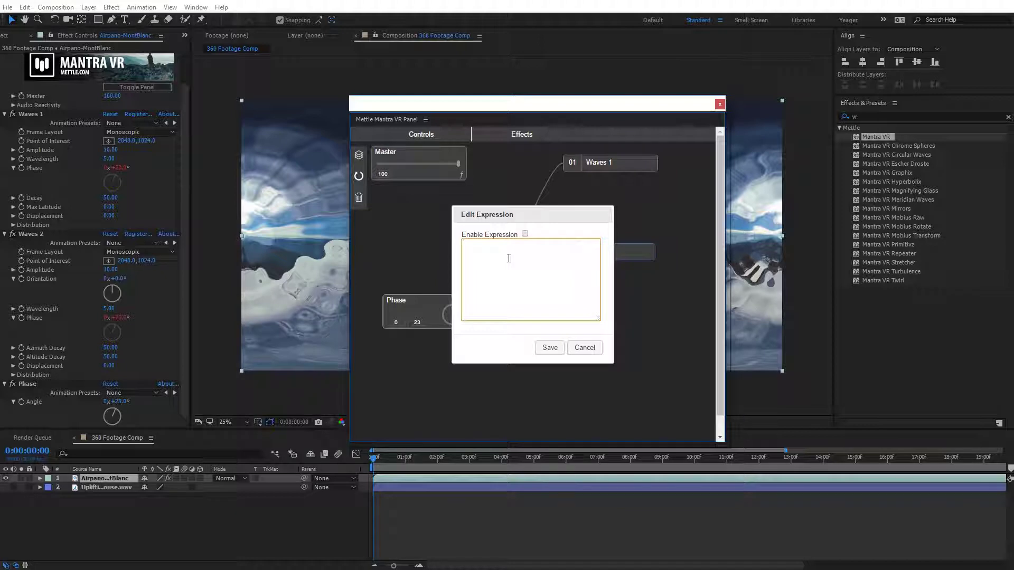
{"action": "type", "text": "time*400"}
{"action": "left_click", "coordinate": [525, 234]}
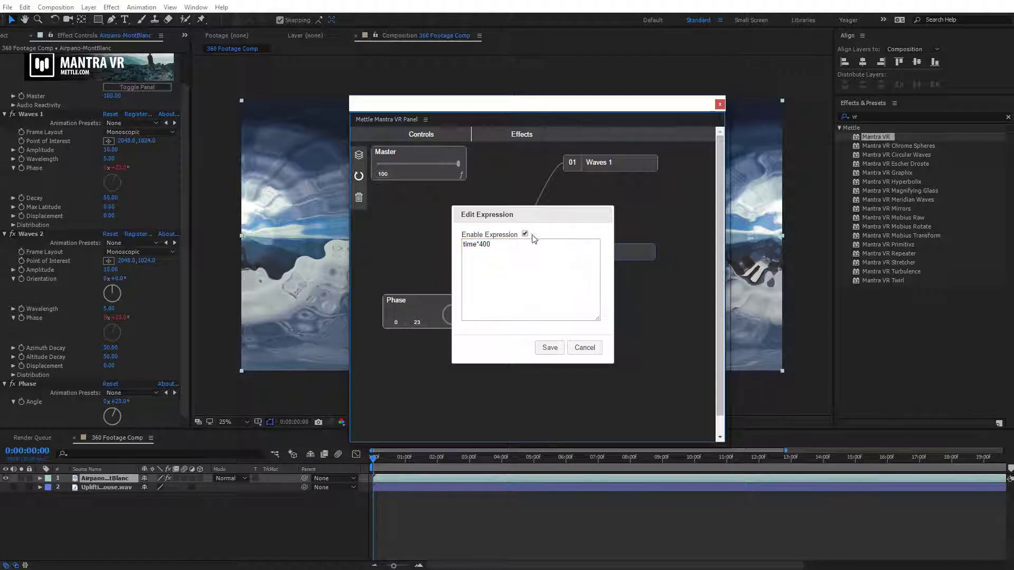
{"action": "left_click", "coordinate": [550, 348]}
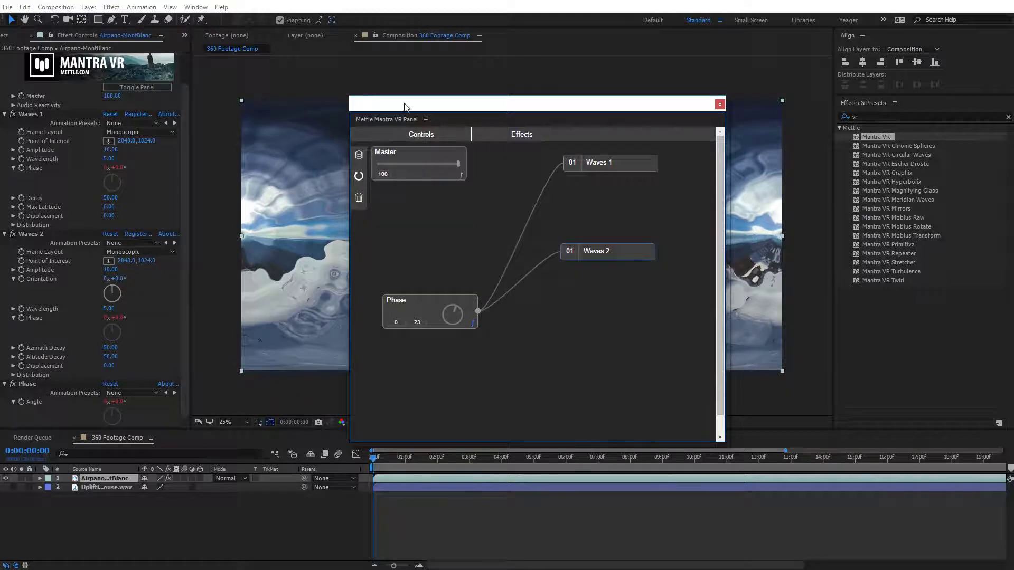
Move the Mantra panel off the composition and preview the animated waves from the start of the timeline.
{"action": "left_click_drag", "start_coordinate": [405, 107], "coordinate": [825, 141]}
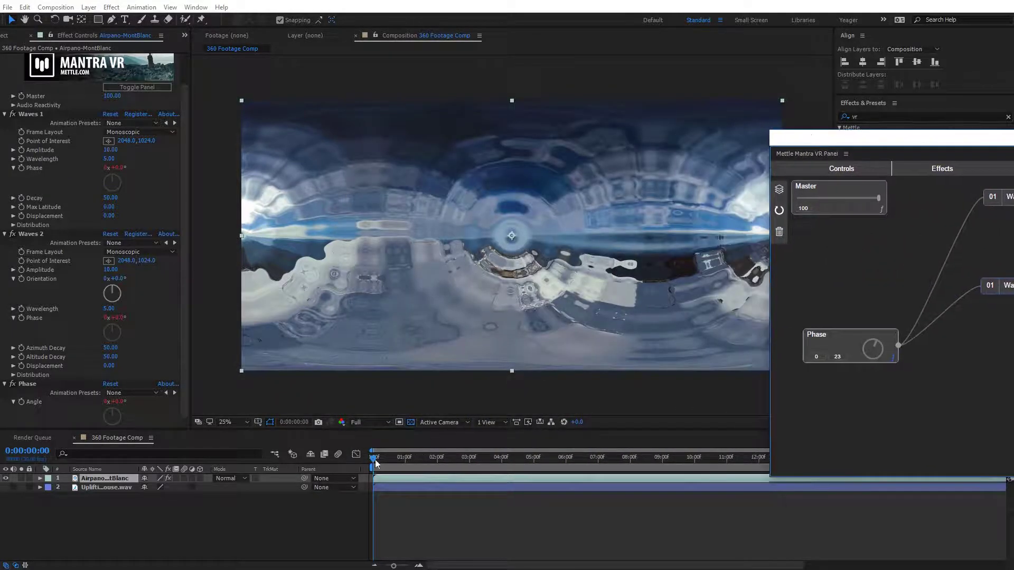
{"action": "left_click", "coordinate": [375, 460]}
{"action": "key", "text": "space"}
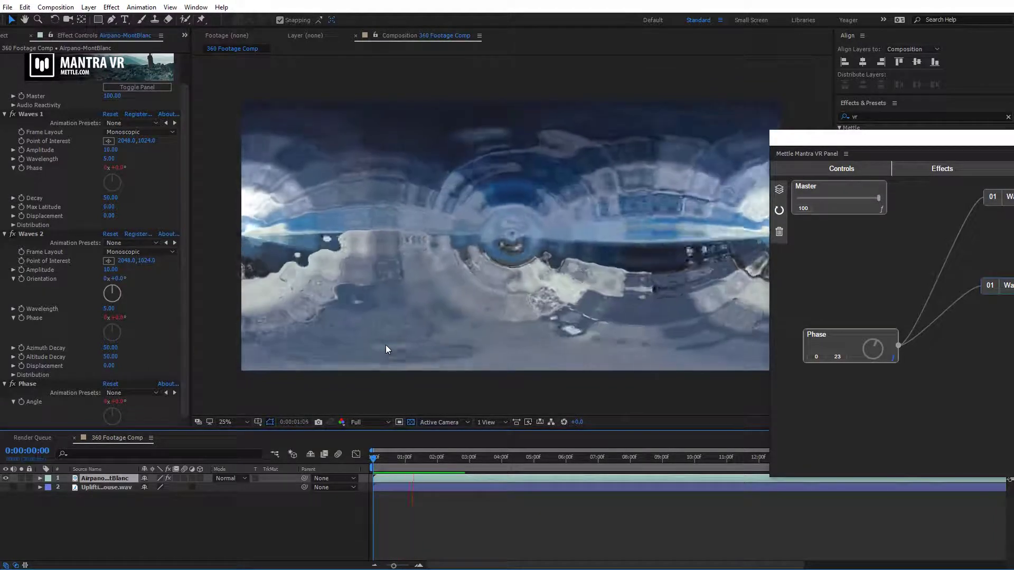
{"action": "key", "text": "space"}
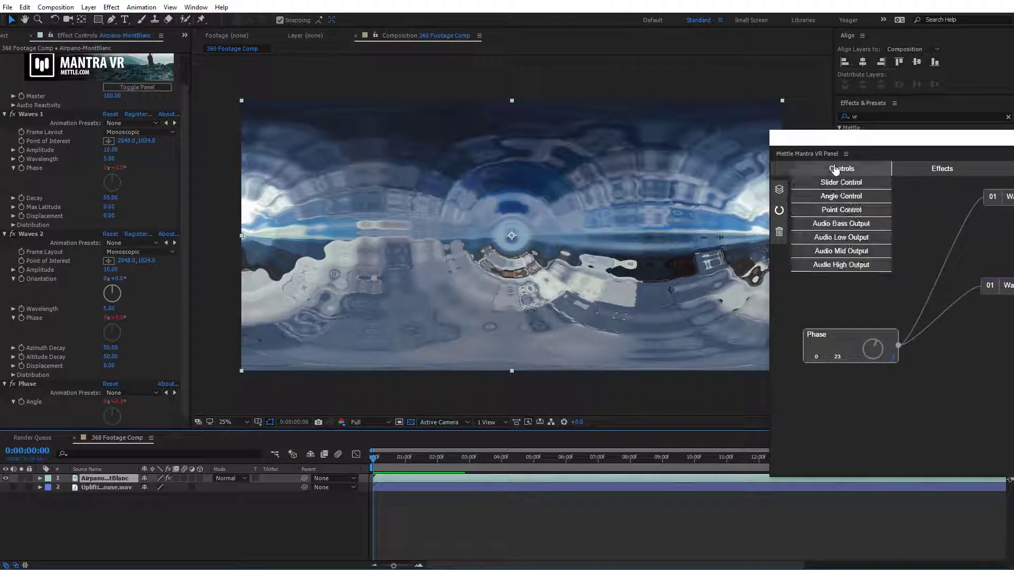
Disable the time*400 expression on the Phase control, save, and enable it again.
{"action": "left_click_drag", "start_coordinate": [862, 138], "coordinate": [403, 122]}
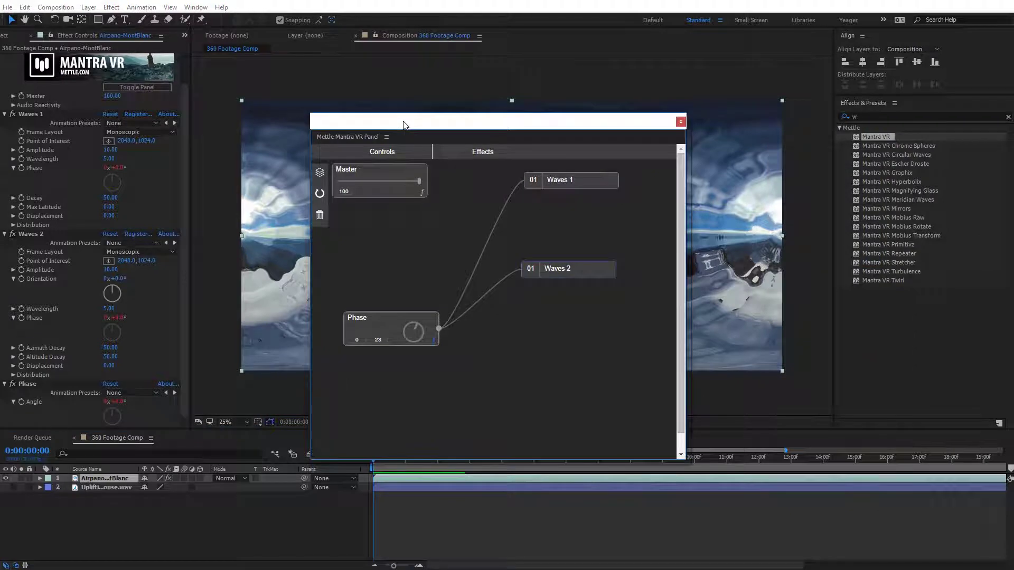
{"action": "left_click", "coordinate": [435, 341]}
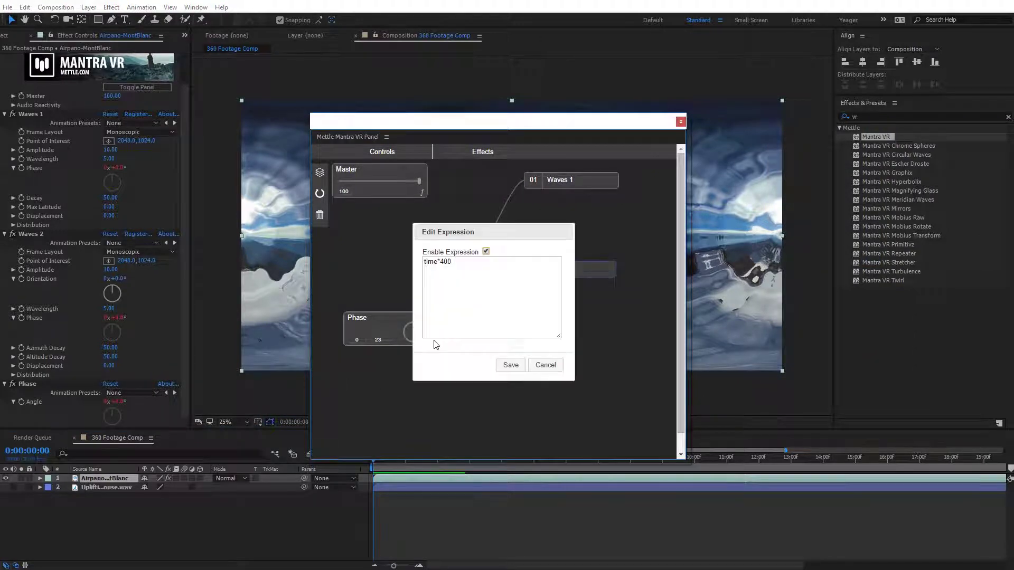
{"action": "left_click", "coordinate": [486, 252]}
{"action": "left_click", "coordinate": [505, 366]}
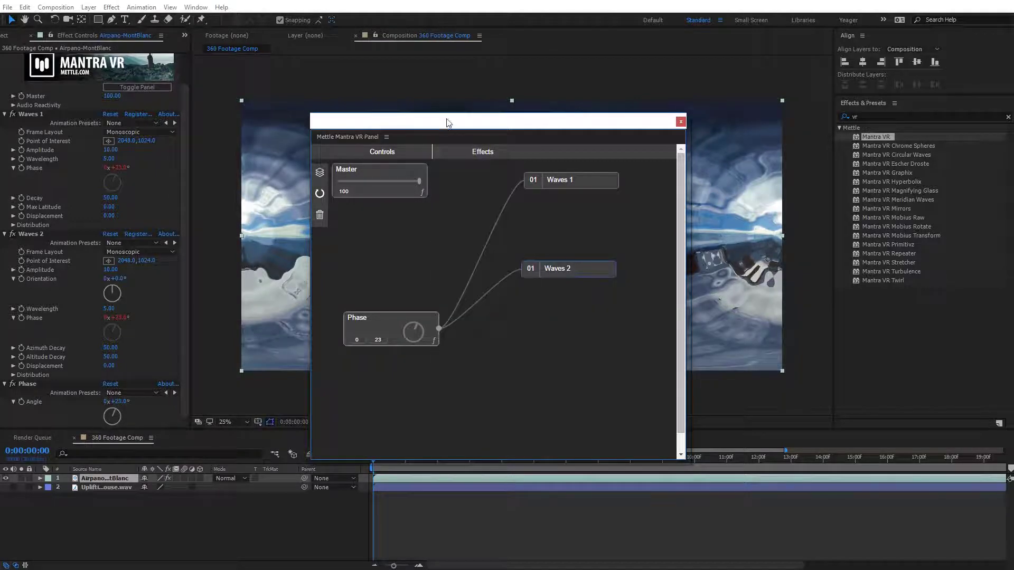
{"action": "mouse_move", "coordinate": [451, 128]}
{"action": "left_mouse_down"}
{"action": "mouse_move", "coordinate": [752, 129]}
{"action": "mouse_move", "coordinate": [436, 122]}
{"action": "left_mouse_up"}
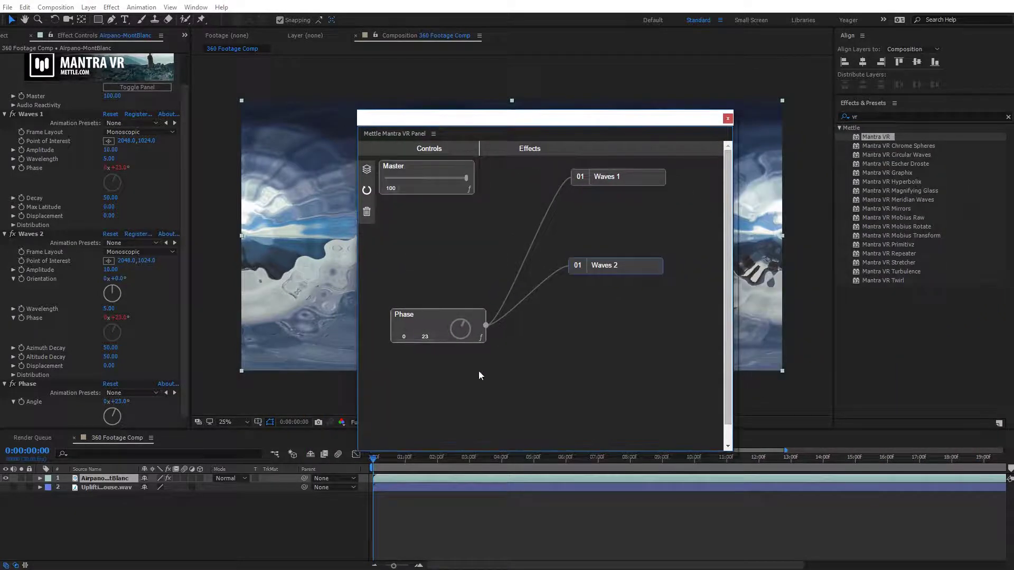
{"action": "left_click", "coordinate": [480, 337]}
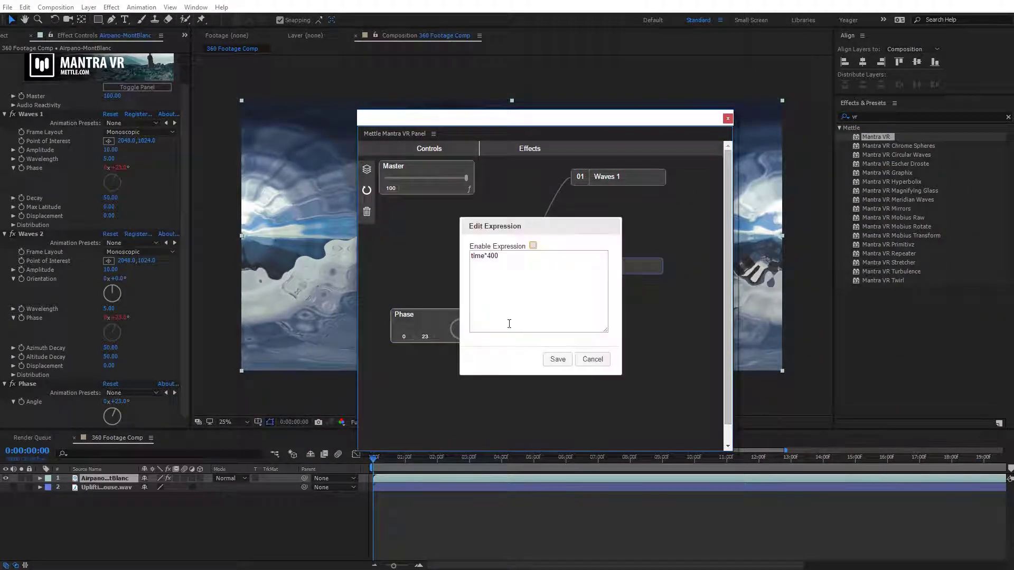
{"action": "left_click", "coordinate": [534, 246]}
{"action": "left_click", "coordinate": [557, 359]}
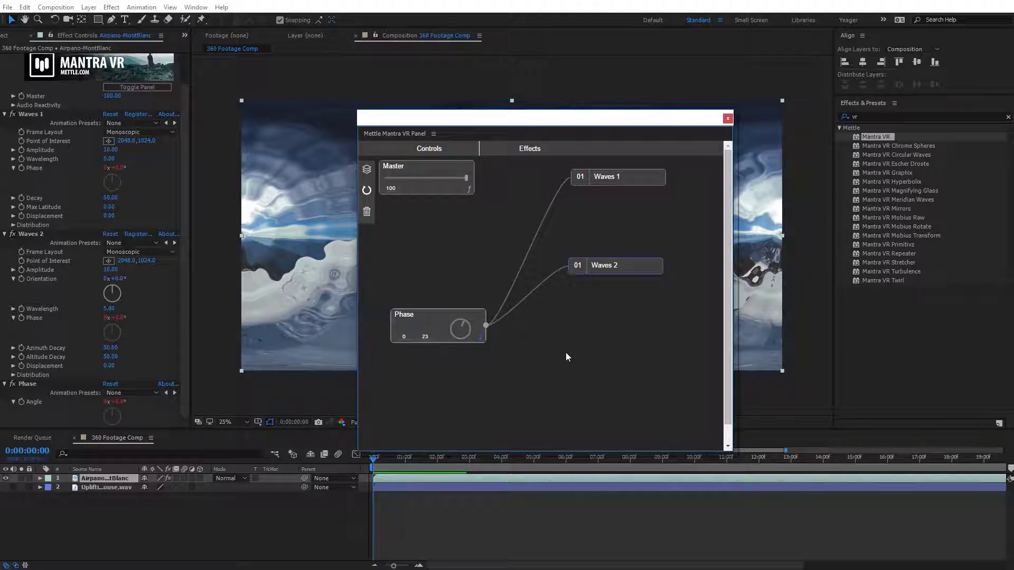
Add a Point Control below the Phase control and connect it to the Point of Interest of both Waves 1 and Waves 2.
{"action": "left_click_drag", "start_coordinate": [520, 118], "coordinate": [790, 137]}
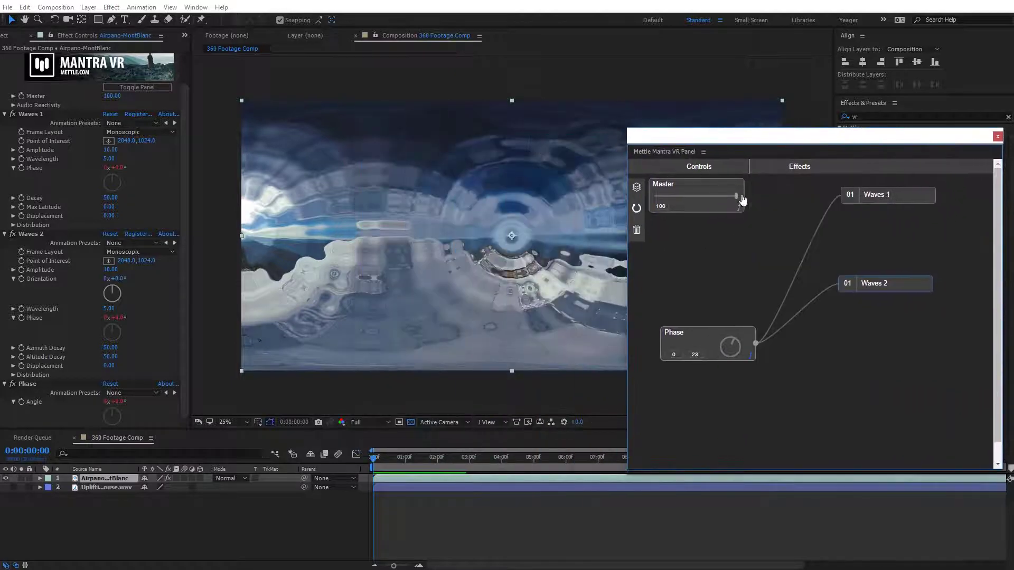
{"action": "left_click_drag", "start_coordinate": [733, 196], "coordinate": [478, 104]}
{"action": "mouse_move", "coordinate": [436, 133]}
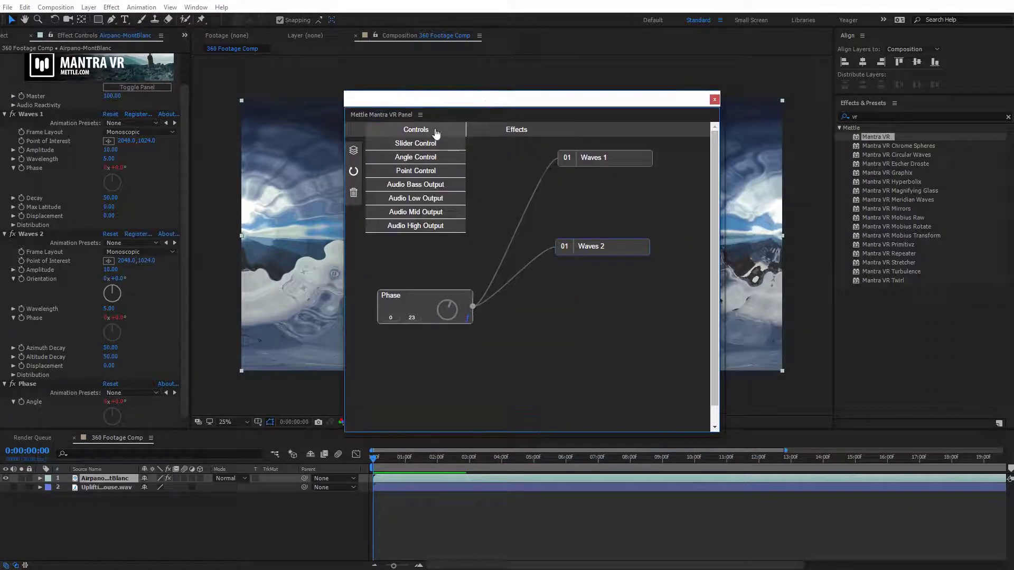
{"action": "left_click", "coordinate": [422, 173]}
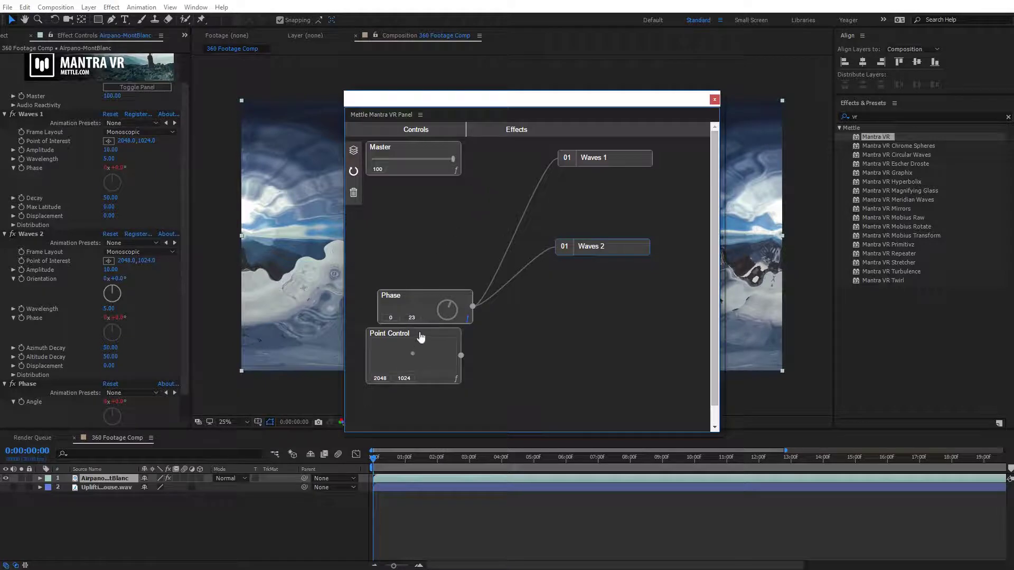
{"action": "left_click_drag", "start_coordinate": [425, 342], "coordinate": [437, 349]}
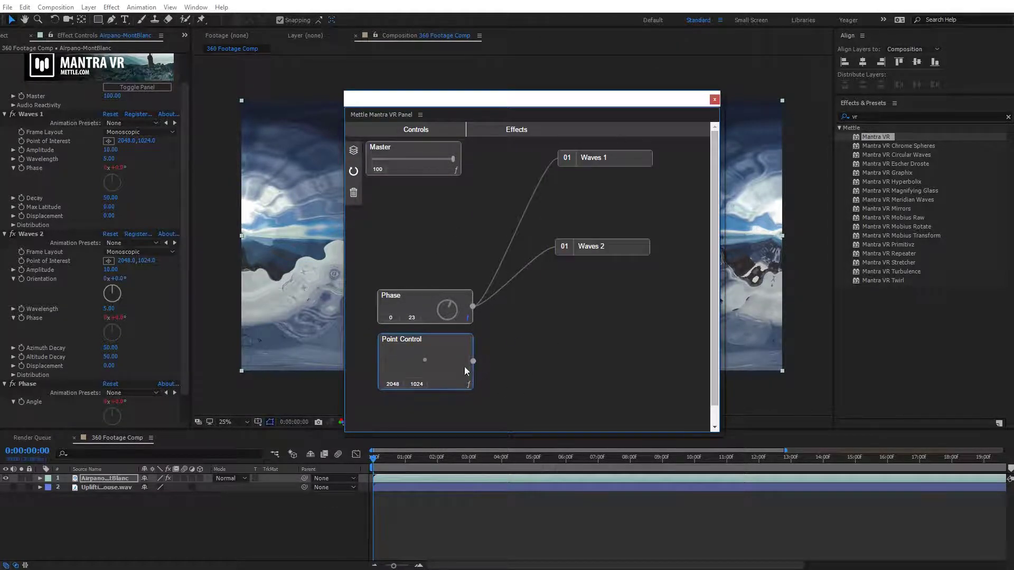
{"action": "left_click_drag", "start_coordinate": [474, 361], "coordinate": [576, 178]}
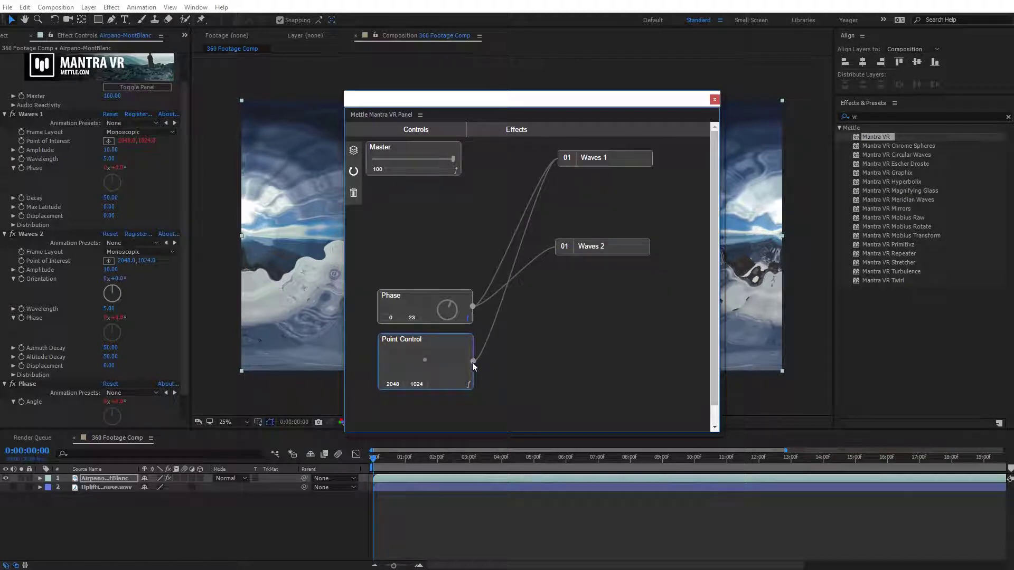
{"action": "left_click_drag", "start_coordinate": [473, 363], "coordinate": [577, 263]}
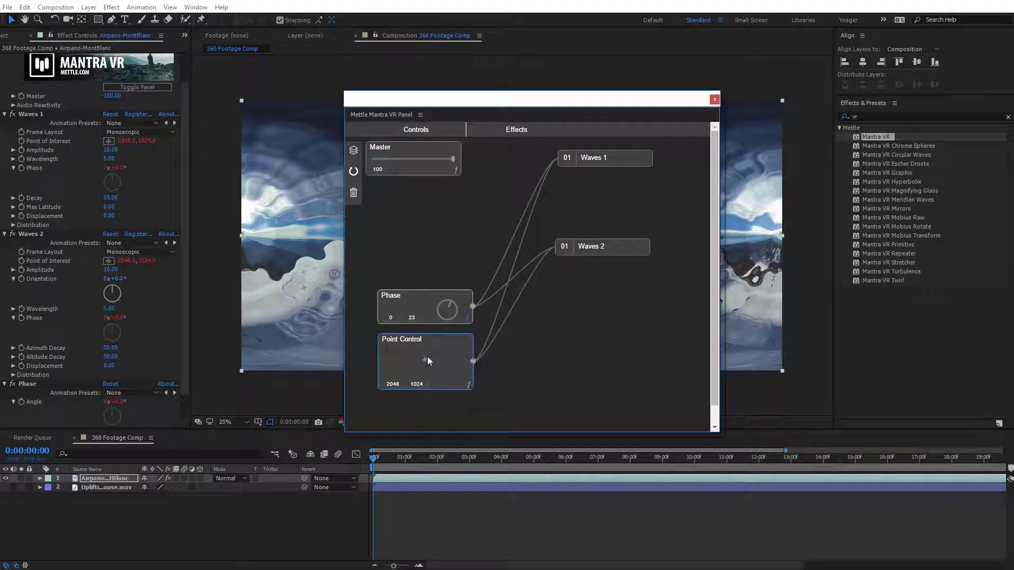
Give the Point Control the expression wiggle(3,300), enable it and save it.
{"action": "left_click", "coordinate": [468, 385]}
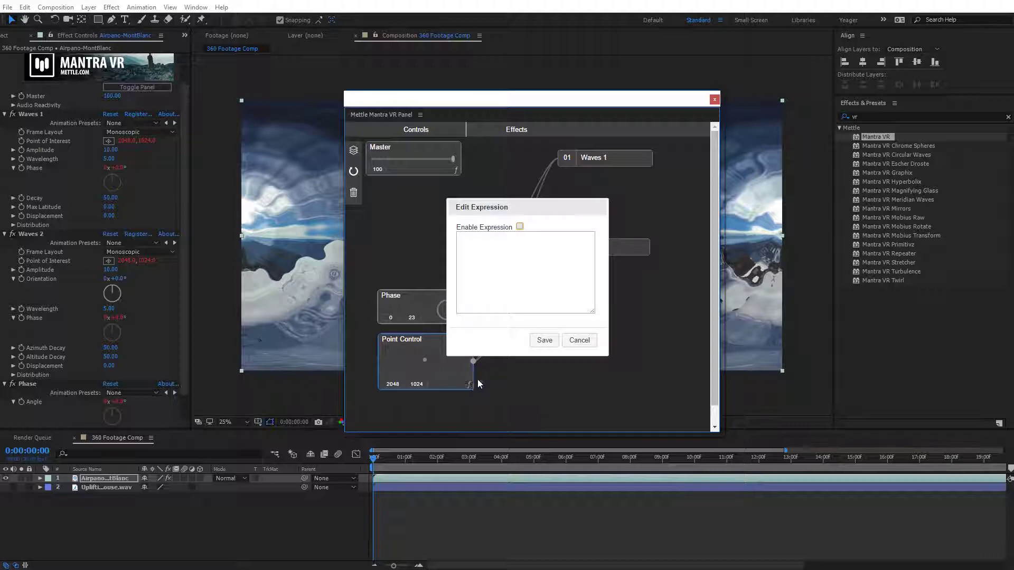
{"action": "left_click", "coordinate": [509, 263]}
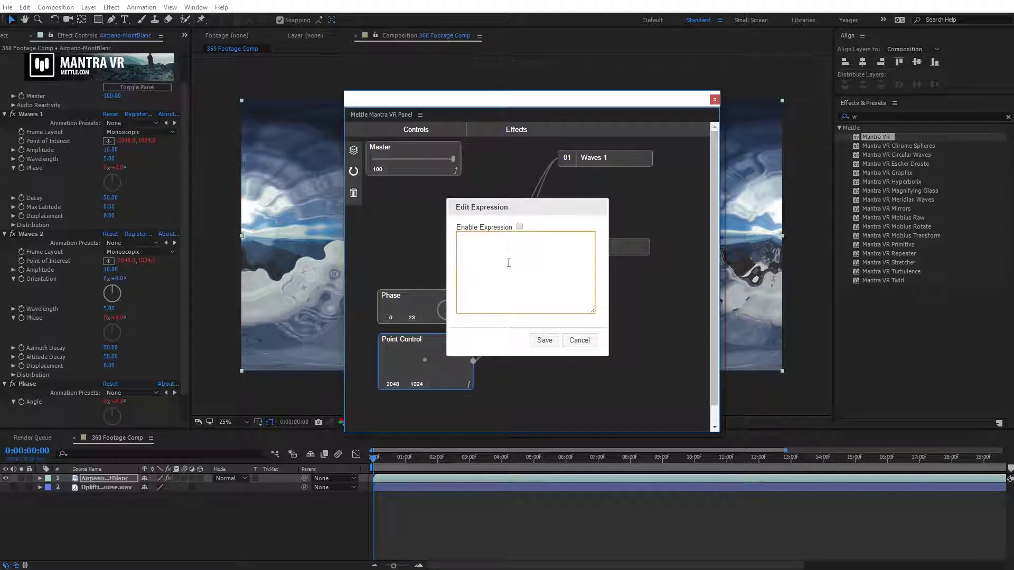
{"action": "type", "text": "wiggle("}
{"action": "type", "text": "3,300"}
{"action": "left_click", "coordinate": [519, 227]}
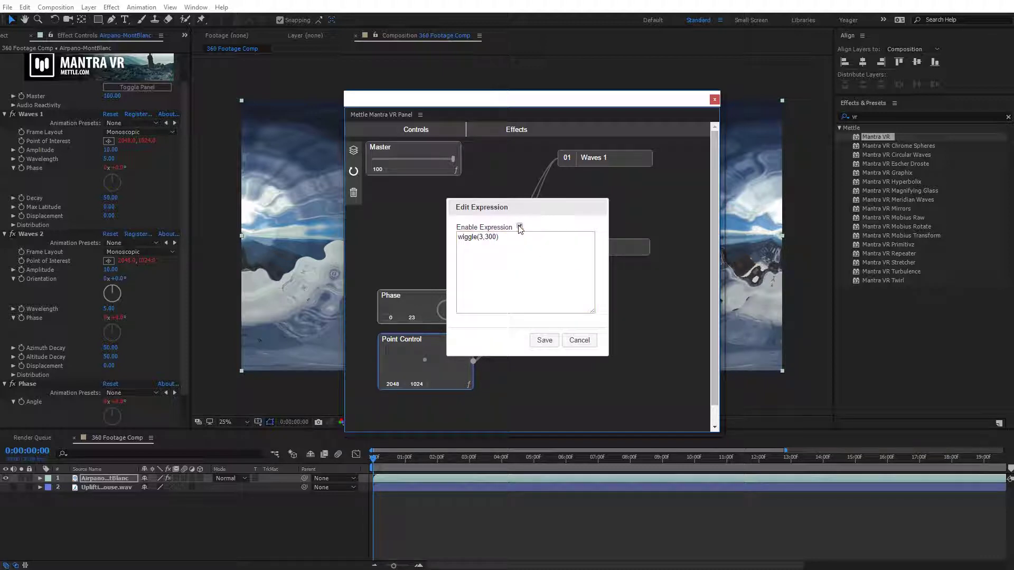
{"action": "left_click", "coordinate": [545, 341]}
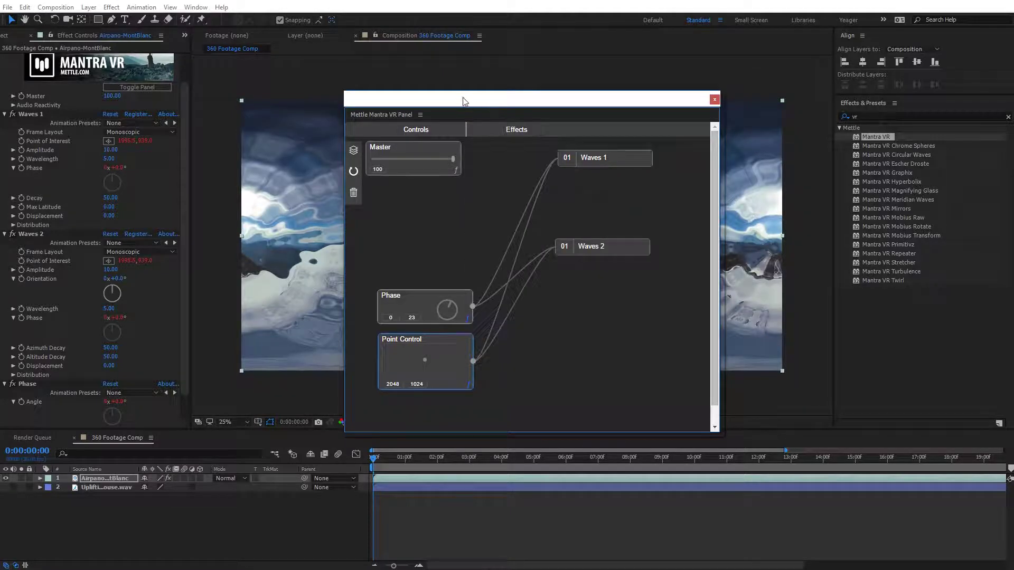
Move the Mantra panel aside and preview the waves with the wiggling point of interest, then stop playback.
{"action": "left_click_drag", "start_coordinate": [462, 101], "coordinate": [871, 115]}
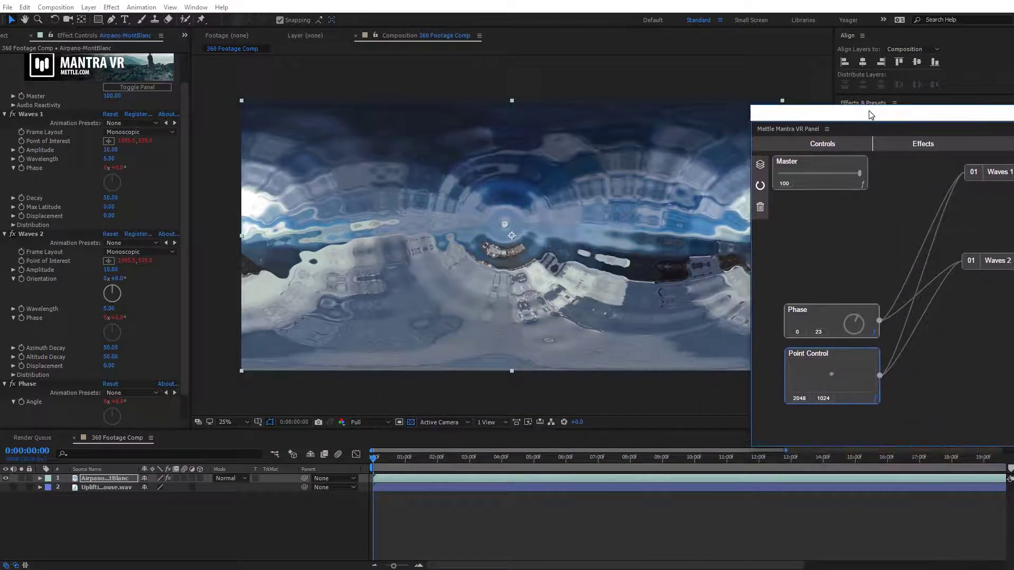
{"action": "key", "text": "space"}
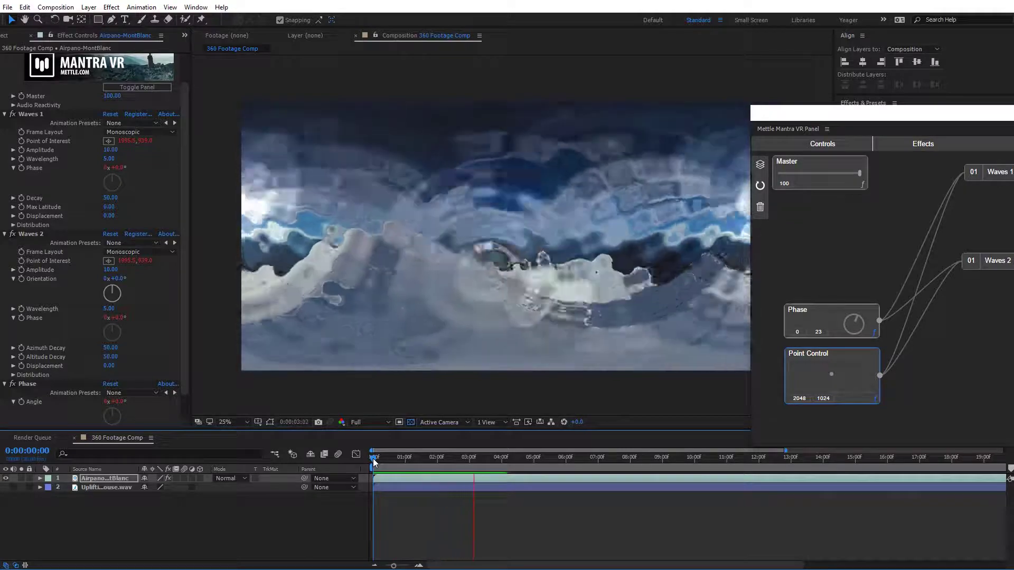
{"action": "key", "text": "space"}
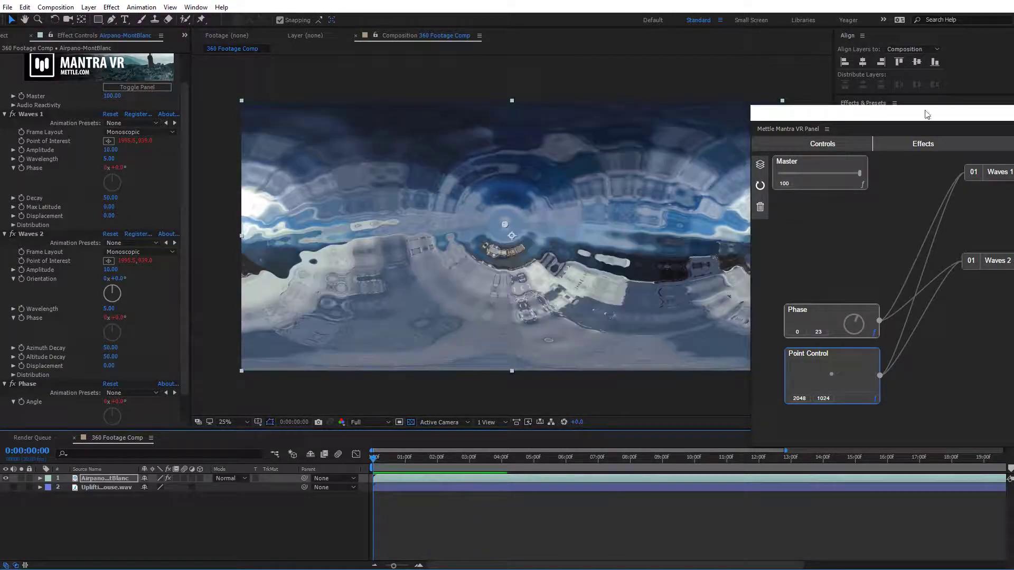
Add a Slider Control placed just above the Phase control, and move the Waves 2 node up directly beneath Waves 1.
{"action": "left_click_drag", "start_coordinate": [912, 118], "coordinate": [476, 107]}
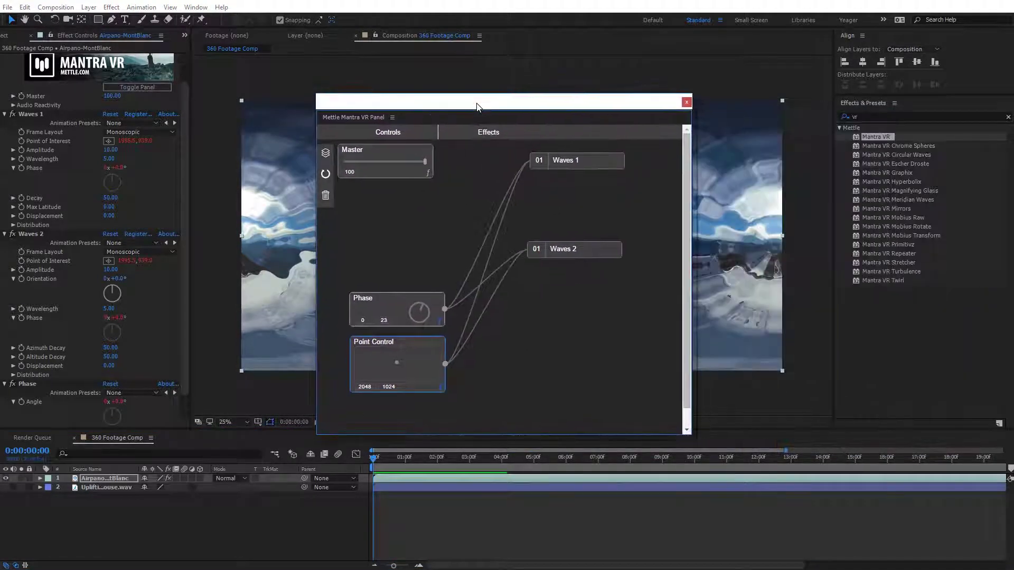
{"action": "mouse_move", "coordinate": [383, 134]}
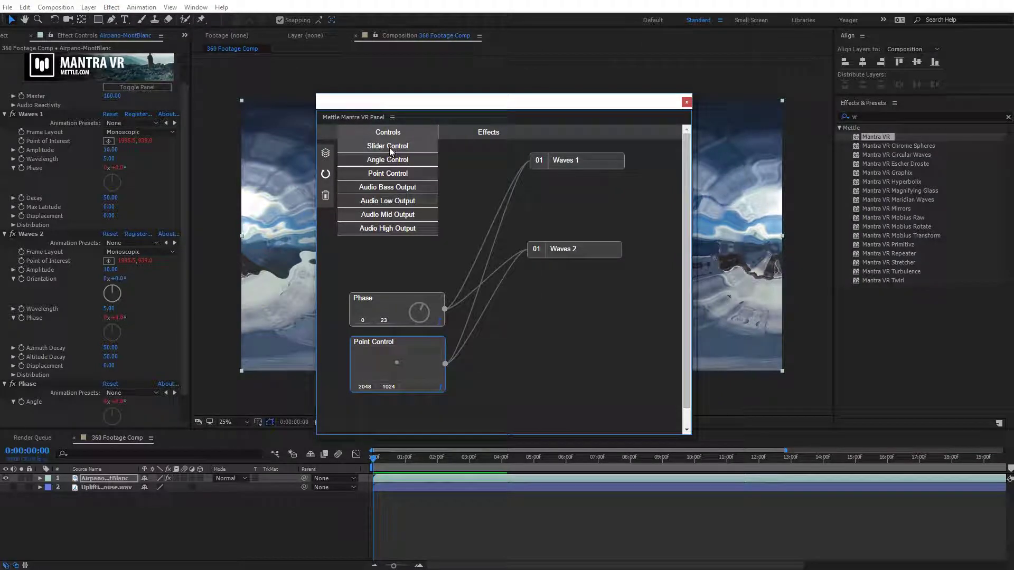
{"action": "left_click", "coordinate": [390, 149]}
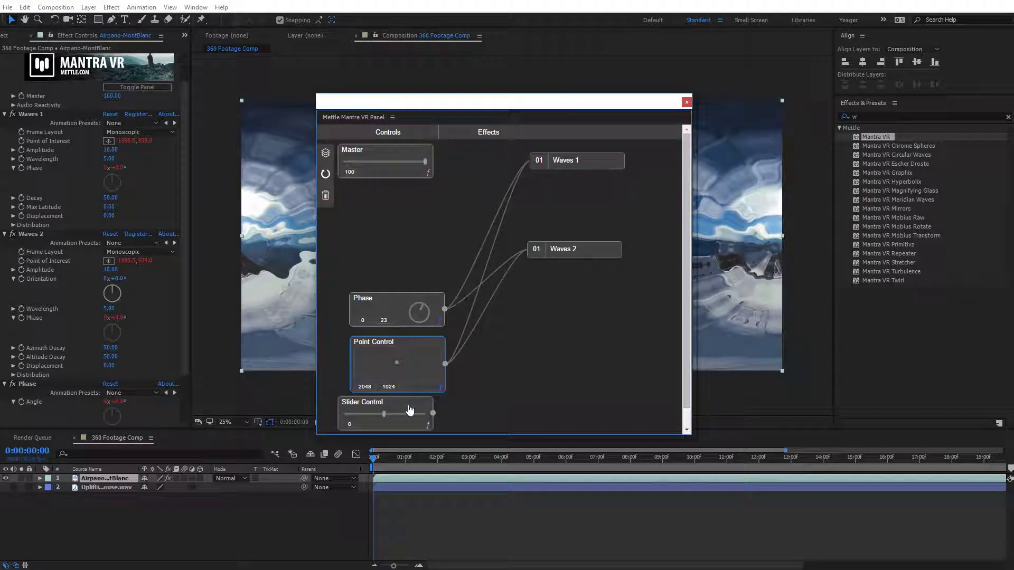
{"action": "left_click_drag", "start_coordinate": [410, 410], "coordinate": [417, 264]}
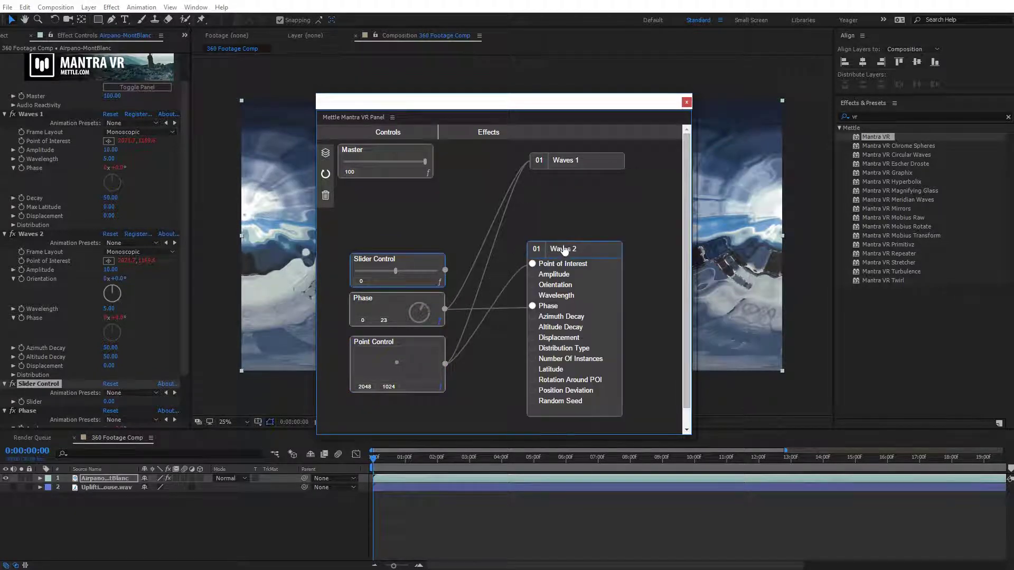
{"action": "left_click_drag", "start_coordinate": [550, 247], "coordinate": [558, 198]}
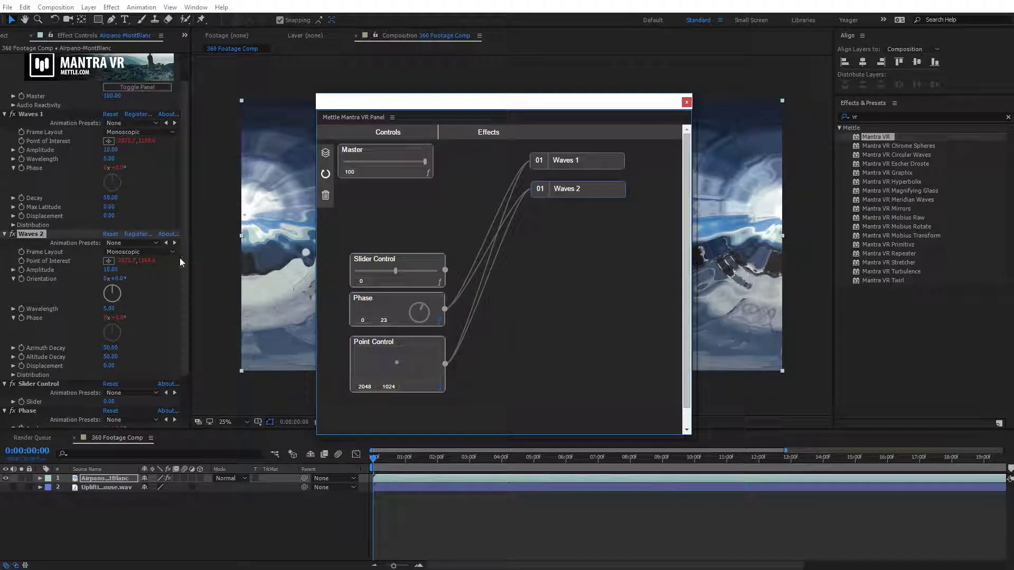
Connect the Slider Control to the Wavelength of both Waves 1 and Waves 2.
{"action": "left_click_drag", "start_coordinate": [183, 256], "coordinate": [184, 286]}
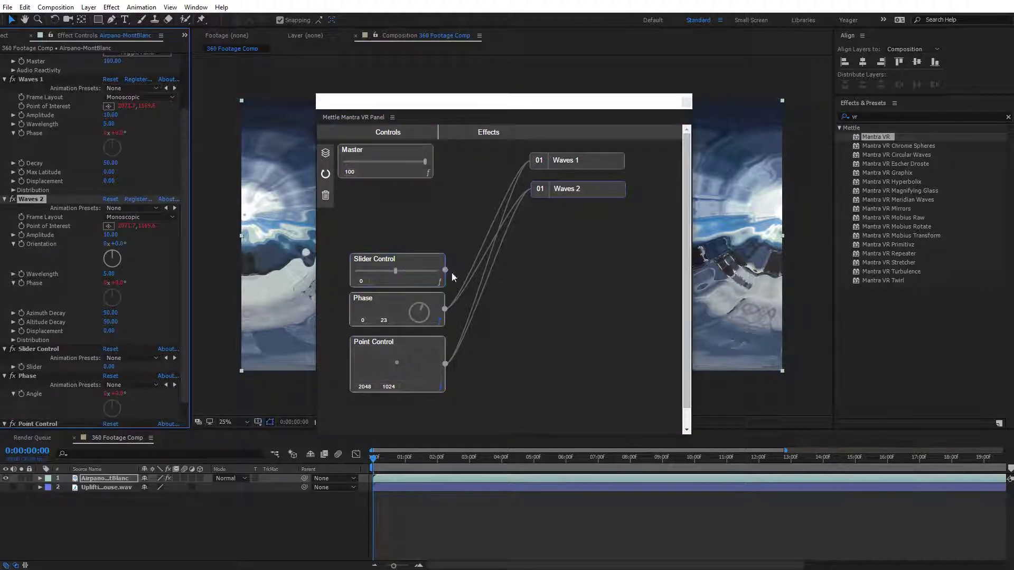
{"action": "left_click", "coordinate": [548, 163]}
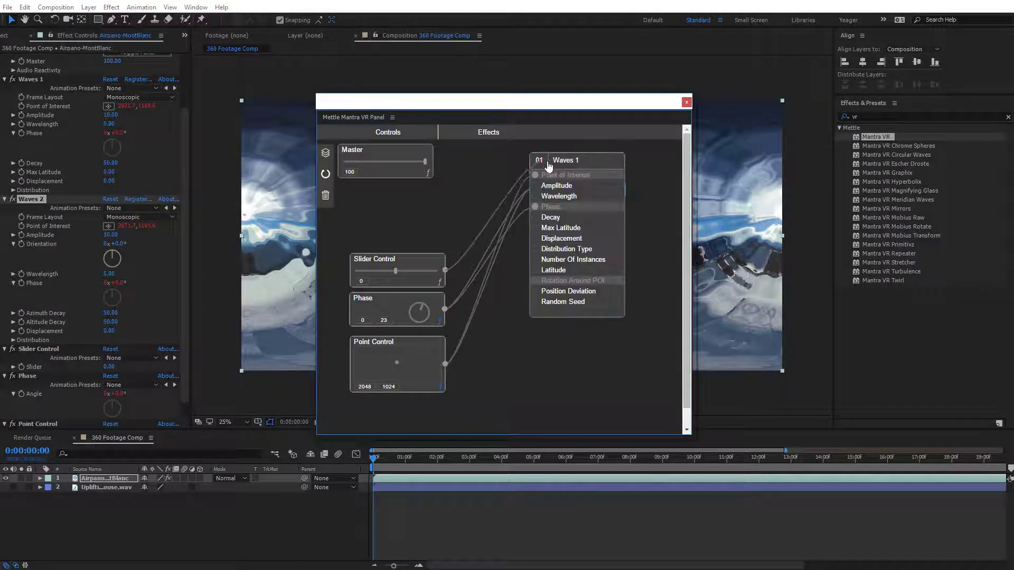
{"action": "left_click", "coordinate": [544, 196]}
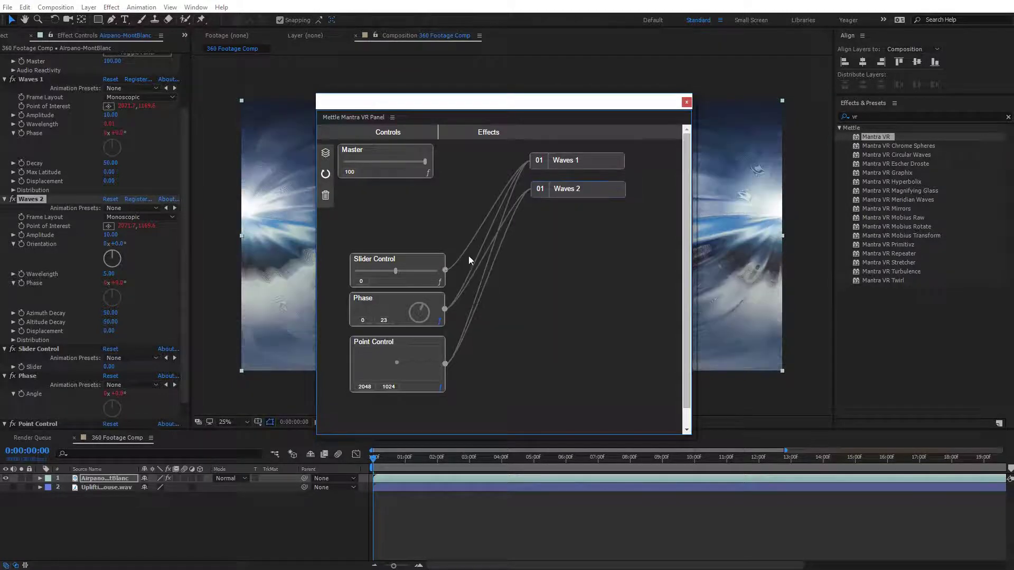
{"action": "left_click_drag", "start_coordinate": [447, 271], "coordinate": [550, 236]}
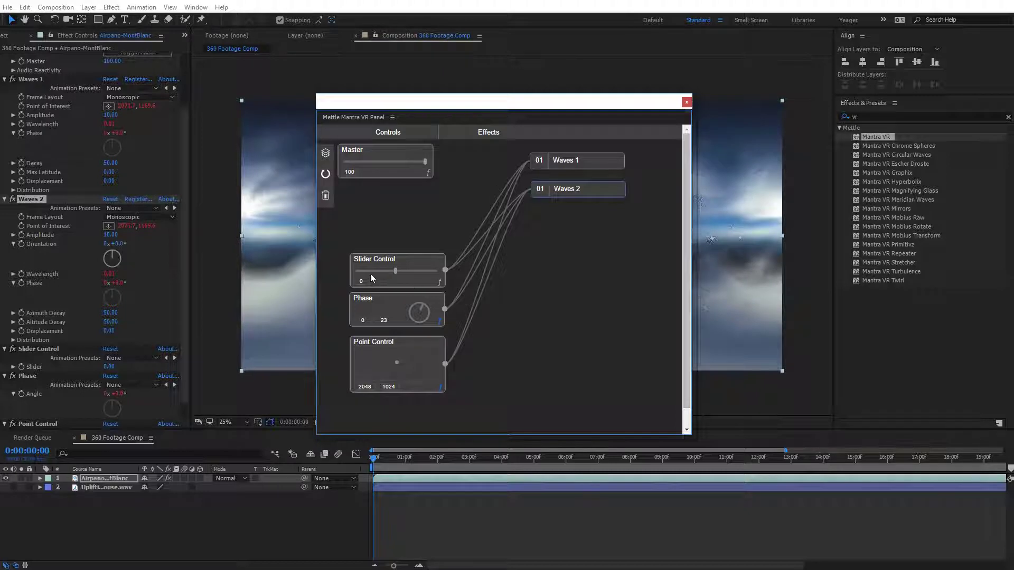
Raise the Slider Control to 8 while keeping the composition in view beside the Mantra panel.
{"action": "left_click_drag", "start_coordinate": [395, 107], "coordinate": [659, 141]}
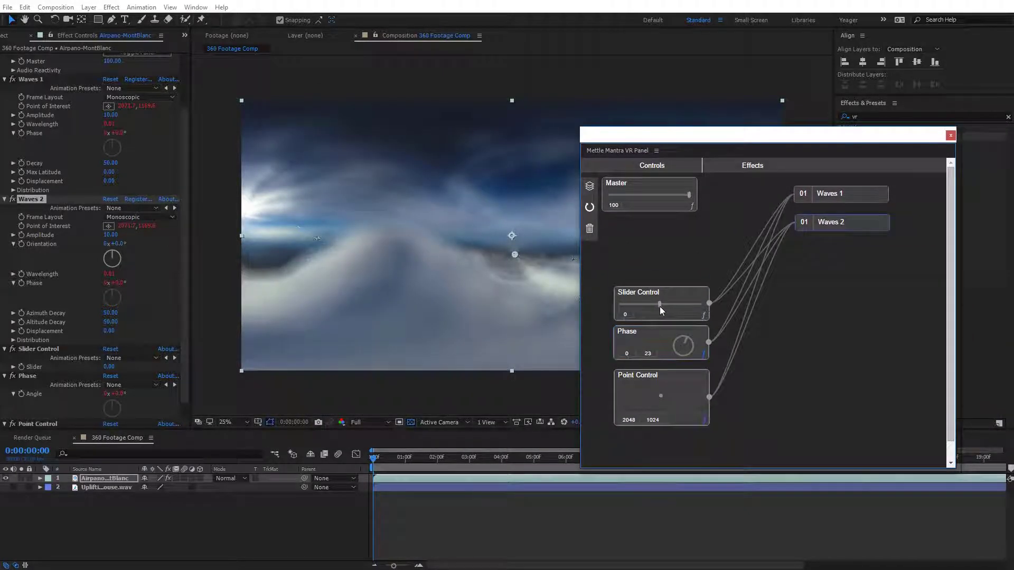
{"action": "mouse_move", "coordinate": [660, 305]}
{"action": "left_mouse_down"}
{"action": "mouse_move", "coordinate": [687, 305]}
{"action": "mouse_move", "coordinate": [658, 303]}
{"action": "left_mouse_up"}
{"action": "left_click_drag", "start_coordinate": [686, 138], "coordinate": [557, 114]}
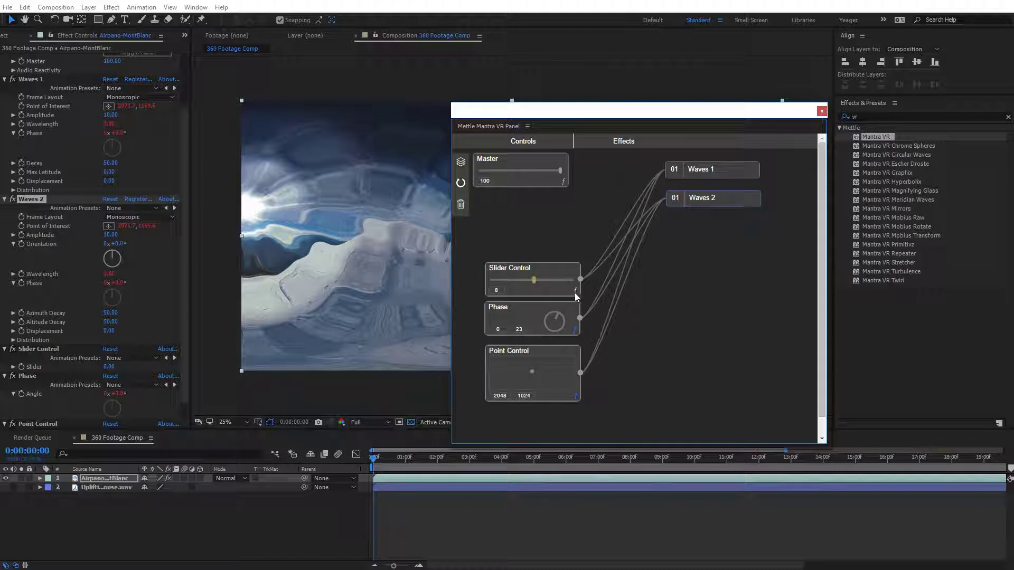
Give the Slider Control the expression wiggle(1,3), enable it and save it.
{"action": "left_click", "coordinate": [575, 290]}
{"action": "left_click", "coordinate": [610, 266]}
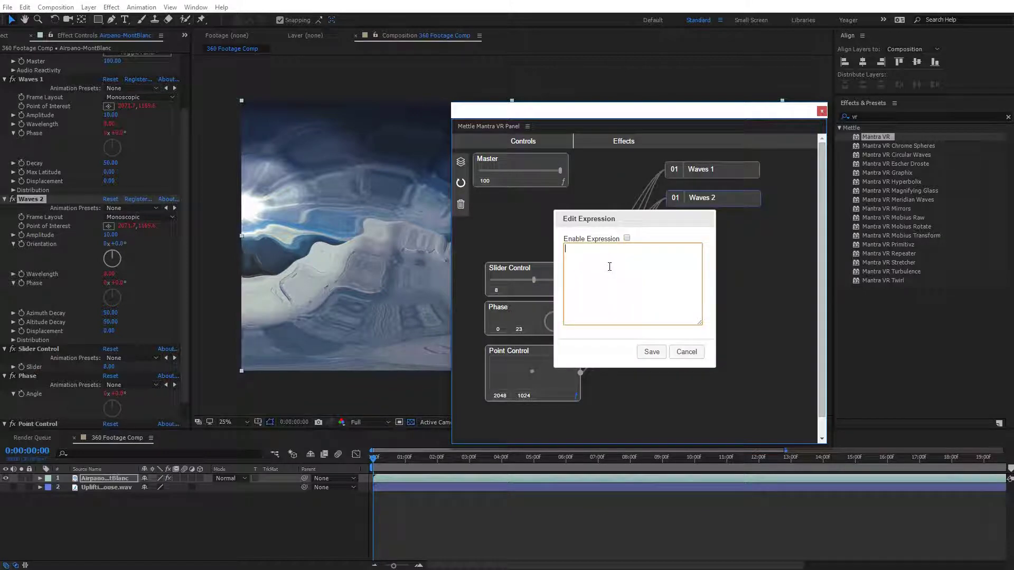
{"action": "type", "text": "wiggle(1,3"}
{"action": "left_click", "coordinate": [627, 238]}
{"action": "left_click", "coordinate": [652, 352]}
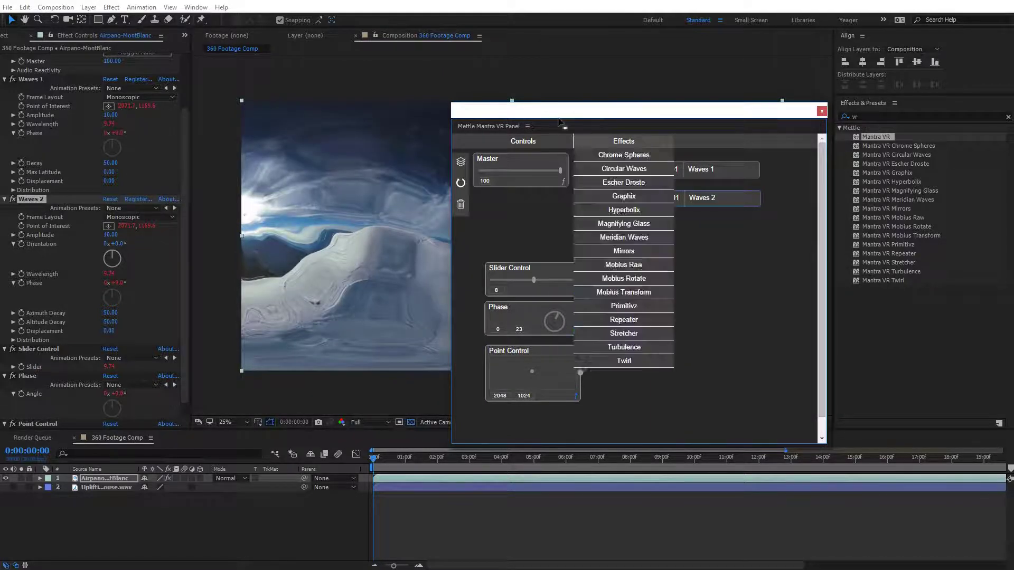
Uncover the composition, play back the varying wavelength and scrub back to about 0:00:00:19 to compare frames.
{"action": "left_click_drag", "start_coordinate": [550, 113], "coordinate": [839, 132]}
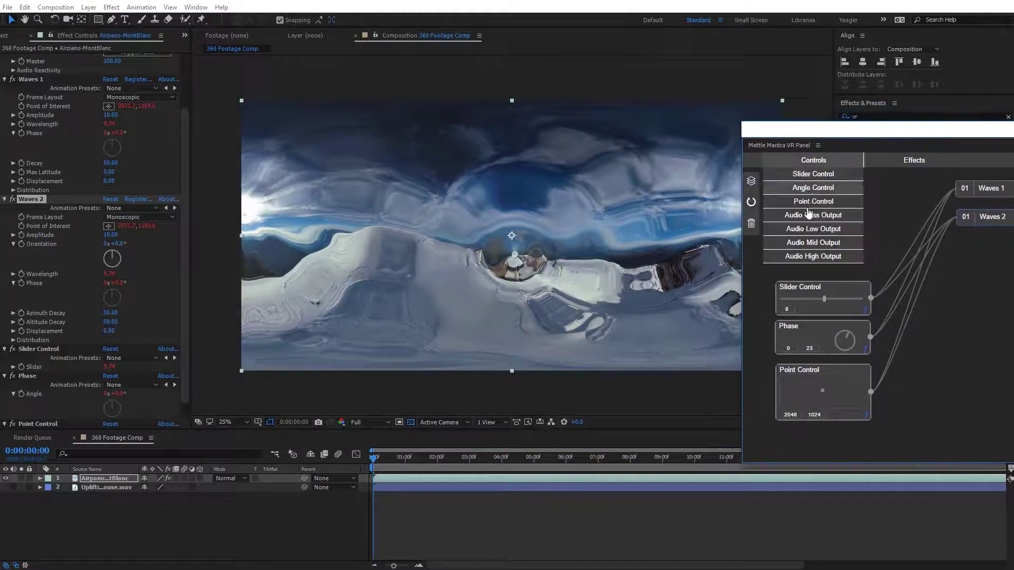
{"action": "key", "text": "space"}
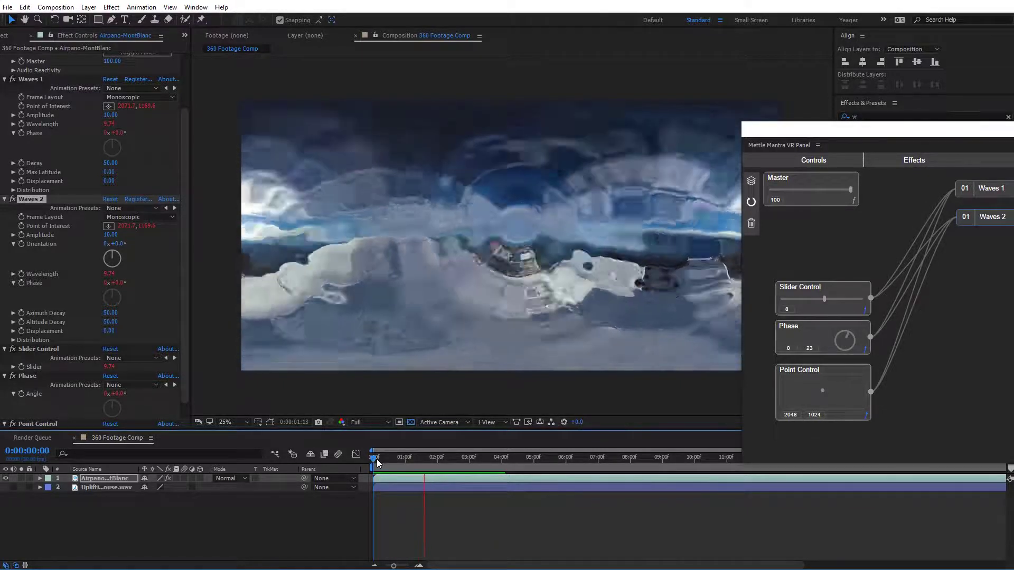
{"action": "left_click", "coordinate": [430, 460]}
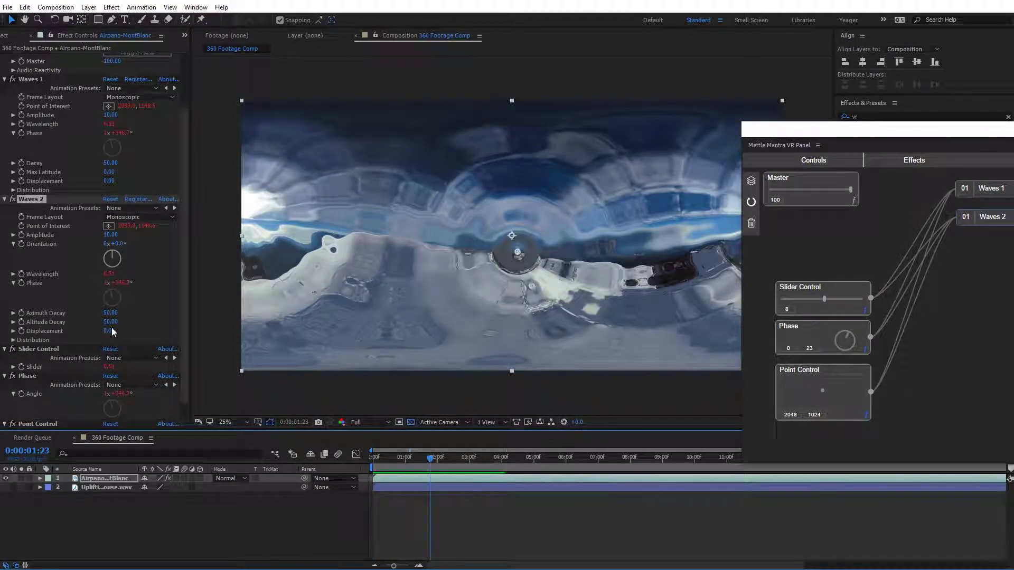
{"action": "left_click_drag", "start_coordinate": [431, 459], "coordinate": [394, 461]}
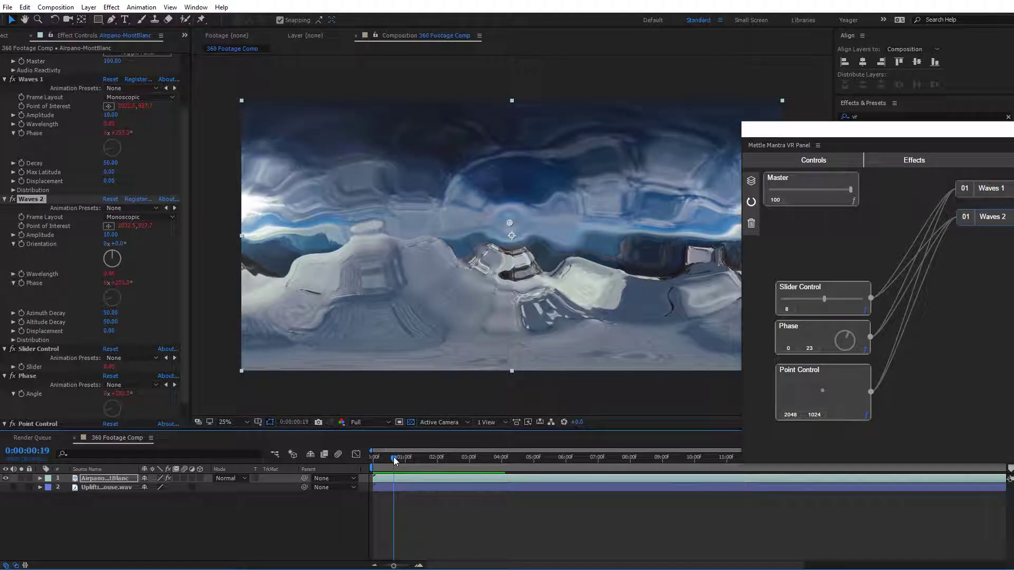
Close the Mantra panel and return to the main Mantra VR settings in the layer's effect controls.
{"action": "left_click_drag", "start_coordinate": [947, 136], "coordinate": [509, 110]}
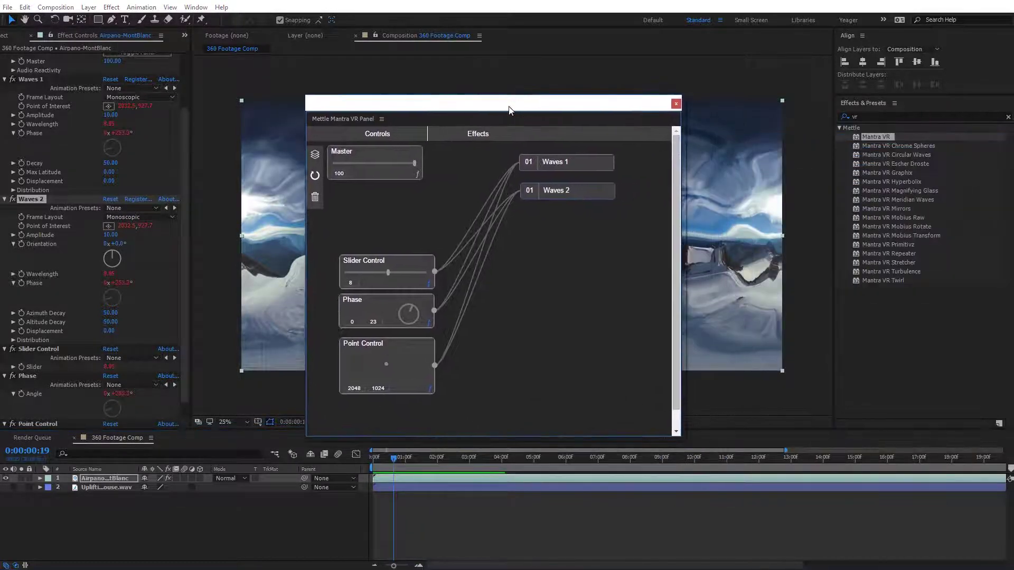
{"action": "left_click", "coordinate": [675, 103]}
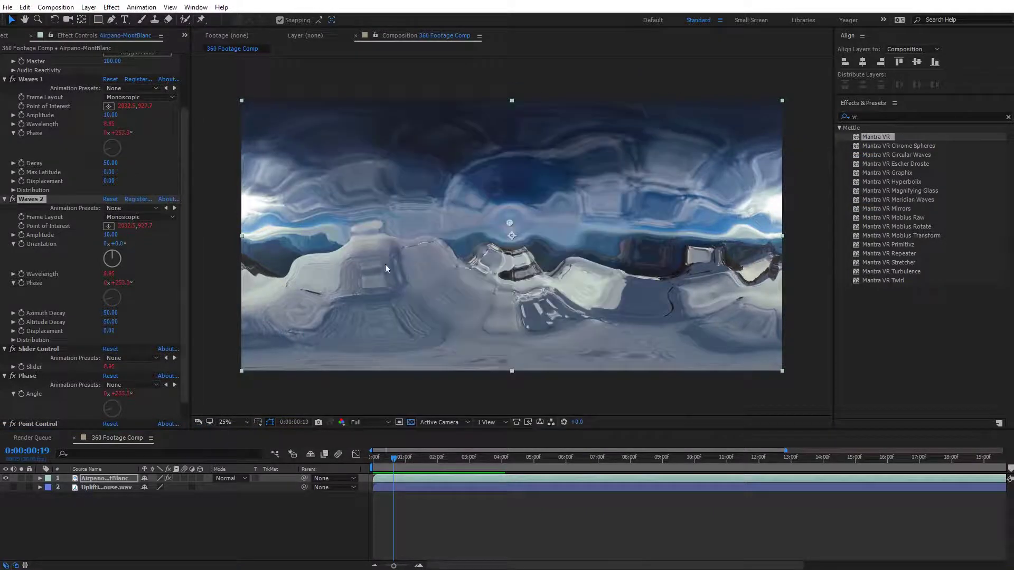
{"action": "scroll", "coordinate": [183, 272], "scroll_direction": "up", "scroll_amount": 3}
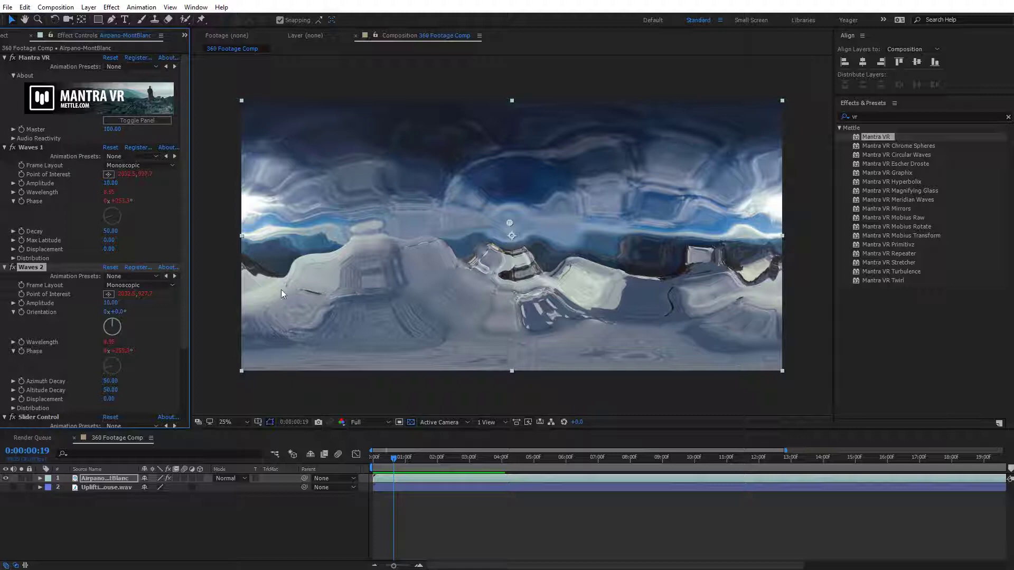
Set a keyframe on the Mantra VR Master property at 0:00:03:00, keeping its value at 100.
{"action": "left_click", "coordinate": [369, 460]}
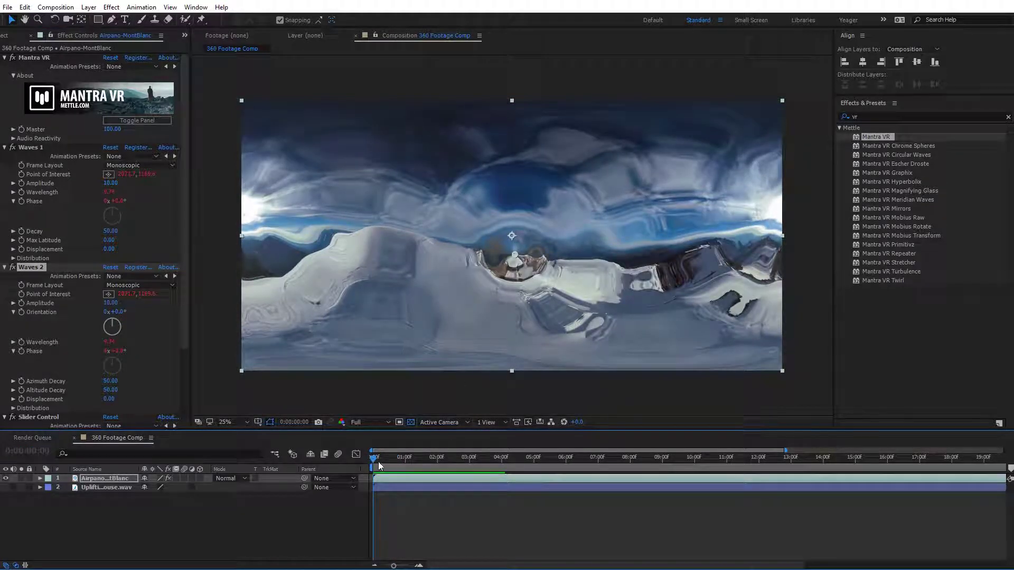
{"action": "left_click_drag", "start_coordinate": [374, 461], "coordinate": [469, 468]}
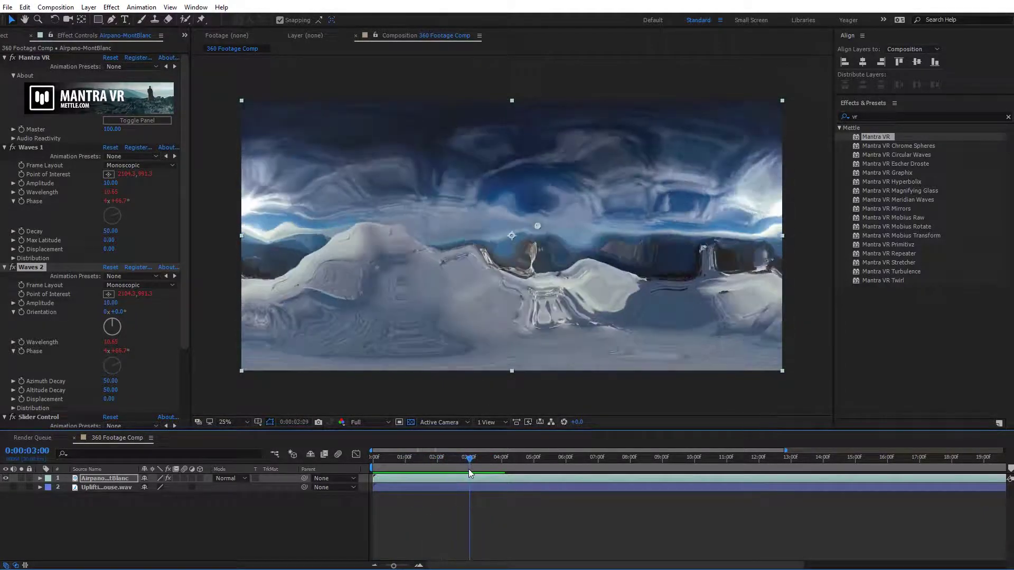
{"action": "left_click", "coordinate": [23, 129]}
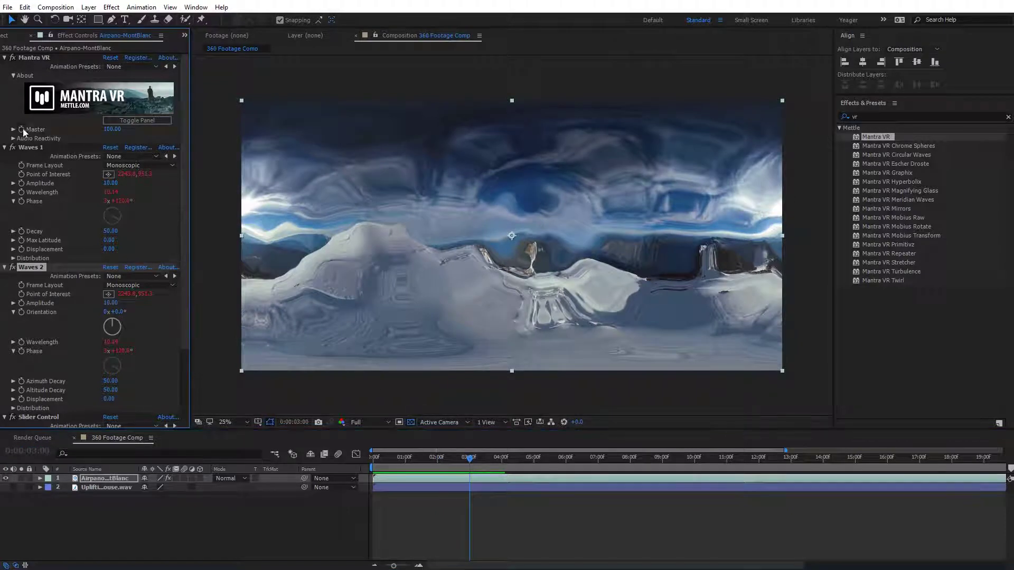
Keyframe Master to 0 at 0:00:05:00 and reveal the footage layer's keyframed properties in the timeline.
{"action": "left_click", "coordinate": [472, 459]}
{"action": "left_click_drag", "start_coordinate": [474, 462], "coordinate": [534, 474]}
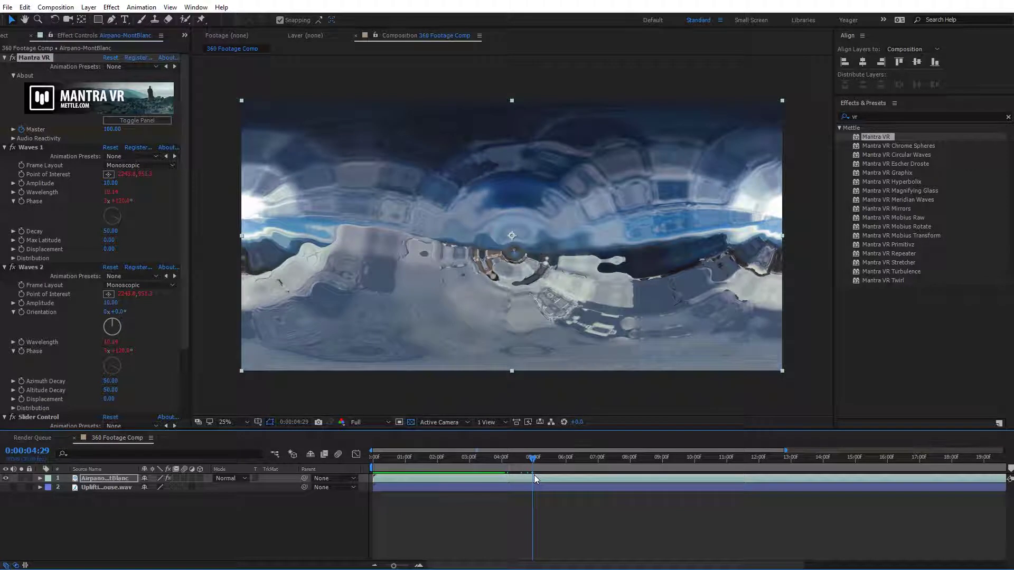
{"action": "left_click", "coordinate": [533, 459]}
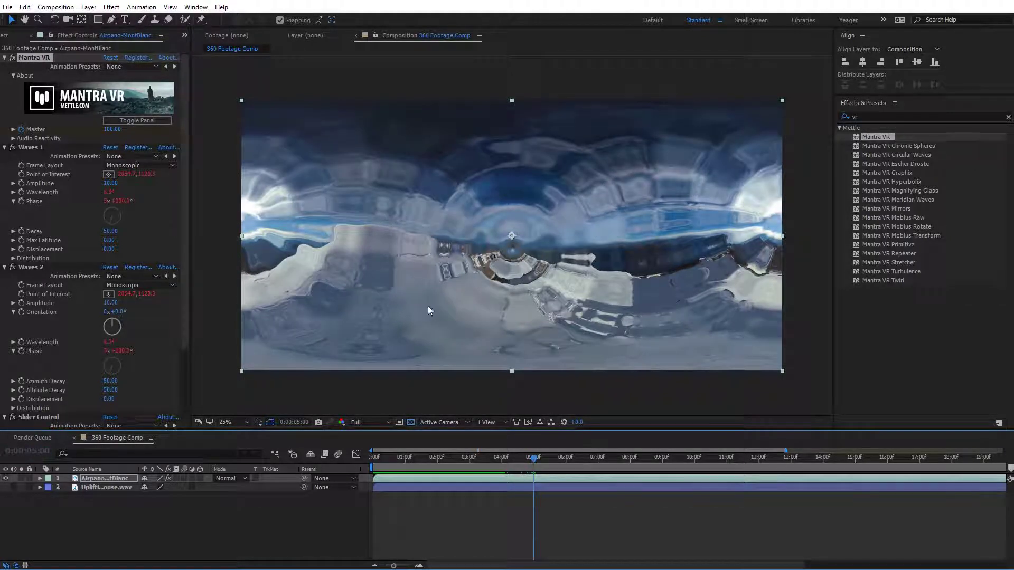
{"action": "left_click", "coordinate": [112, 130]}
{"action": "type", "text": "0"}
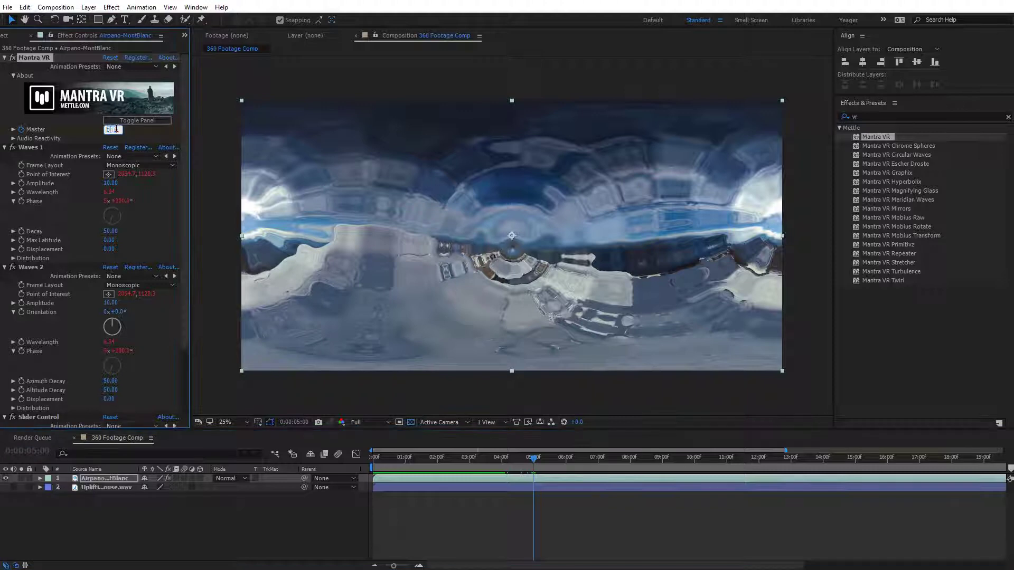
{"action": "key", "text": "Return"}
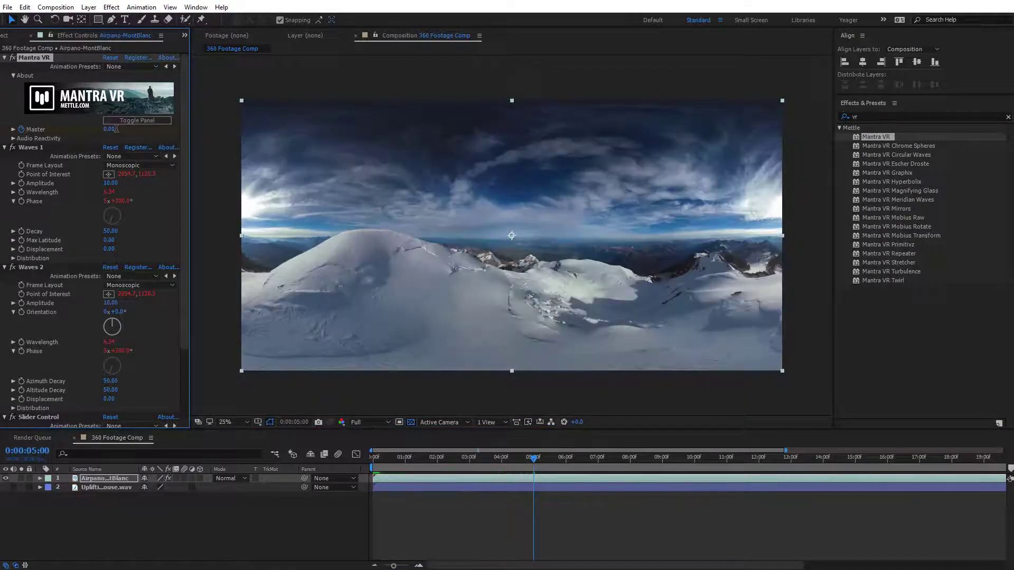
{"action": "left_click", "coordinate": [447, 481]}
{"action": "key", "text": "u"}
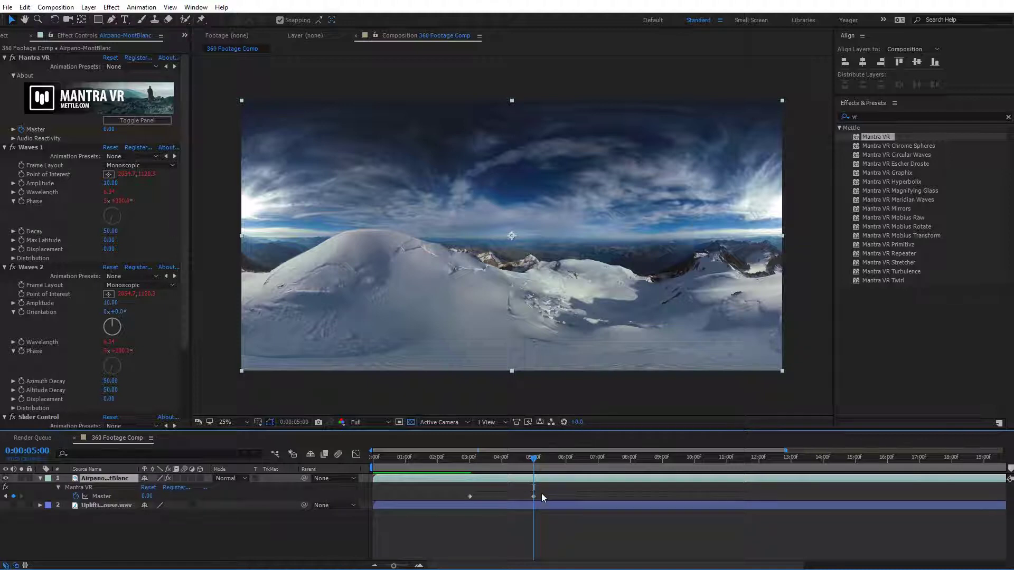
Apply Easy Ease to both Master keyframes and preview the fade with the work area ending at 0:00:07:00.
{"action": "left_click_drag", "start_coordinate": [542, 495], "coordinate": [459, 499]}
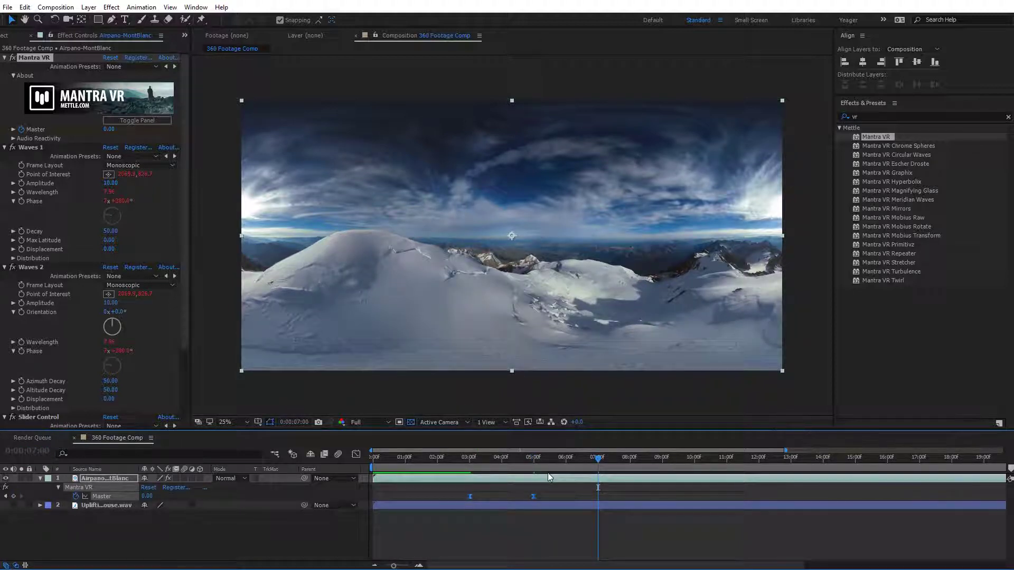
{"action": "key", "text": "space"}
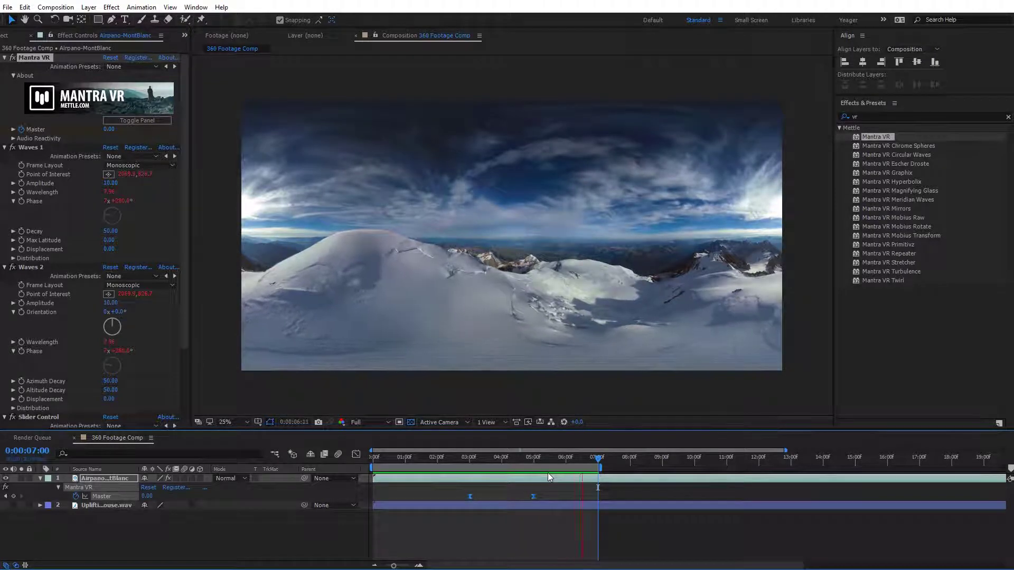
{"action": "left_click", "coordinate": [571, 459]}
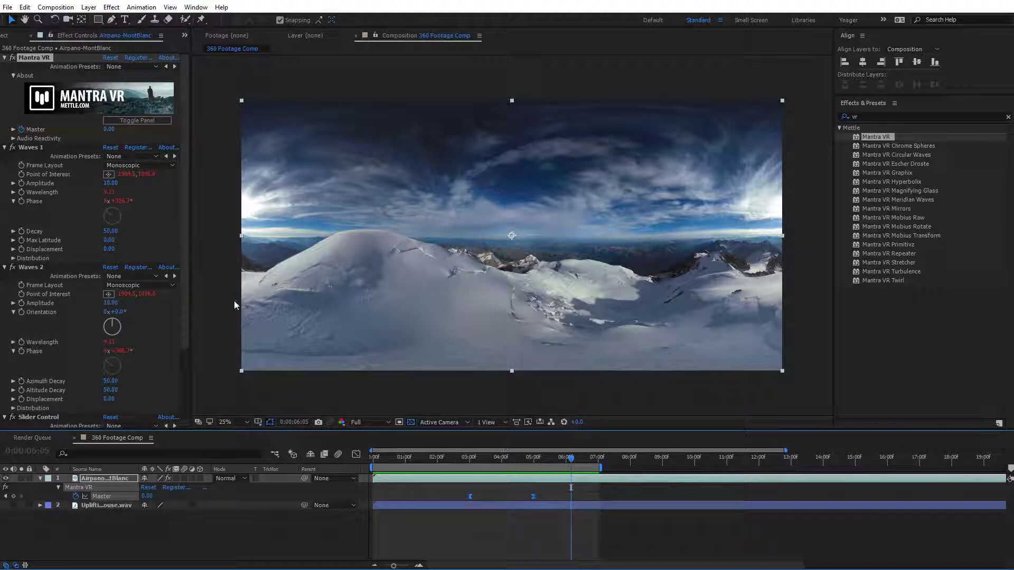
Reopen the Mantra VR panel and clear all its wave effects and linked controls.
{"action": "left_click", "coordinate": [138, 122]}
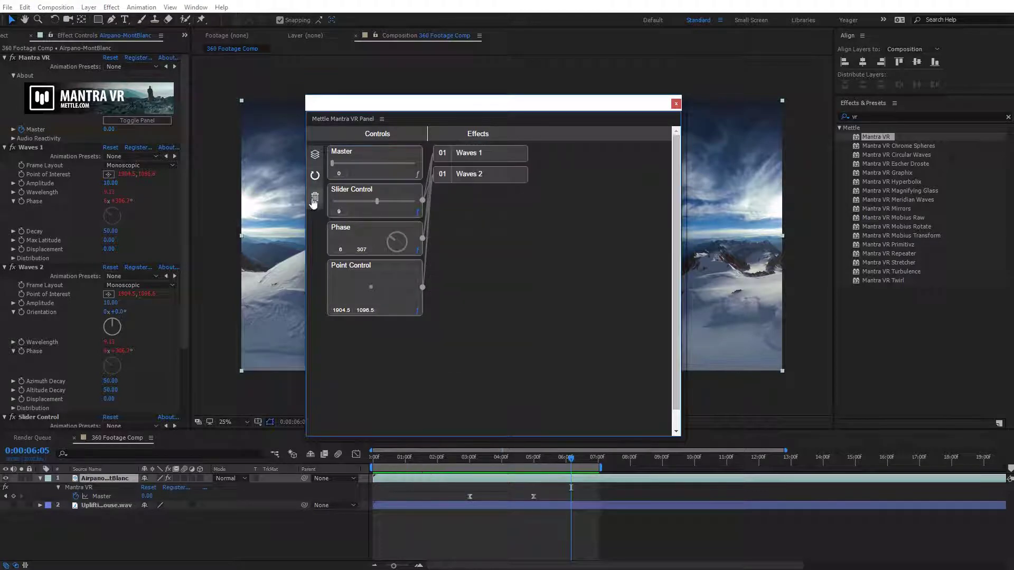
{"action": "left_click", "coordinate": [315, 199]}
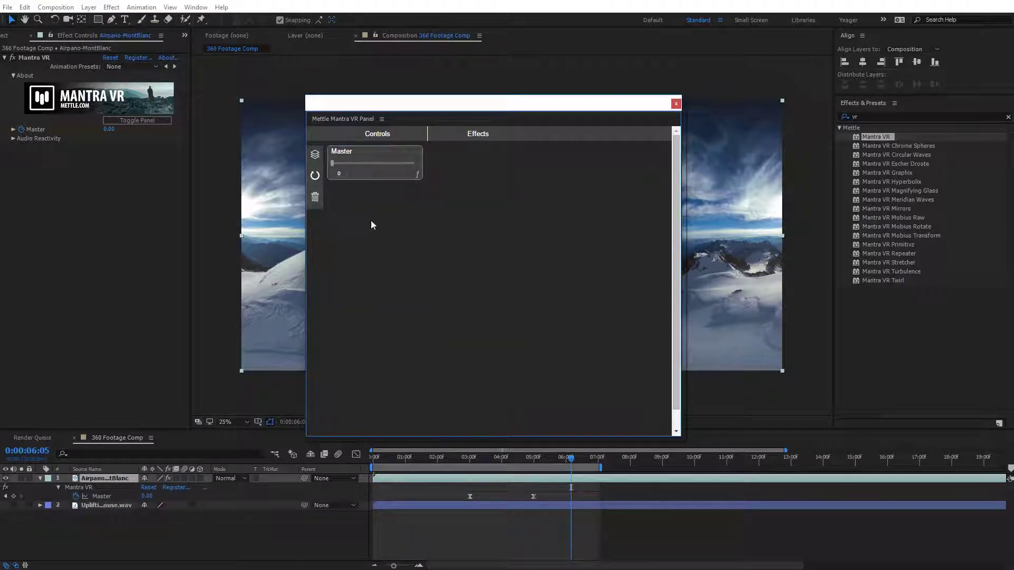
Try an Audio Low Output control in the Mantra panel, clear it and close the panel.
{"action": "mouse_move", "coordinate": [391, 137]}
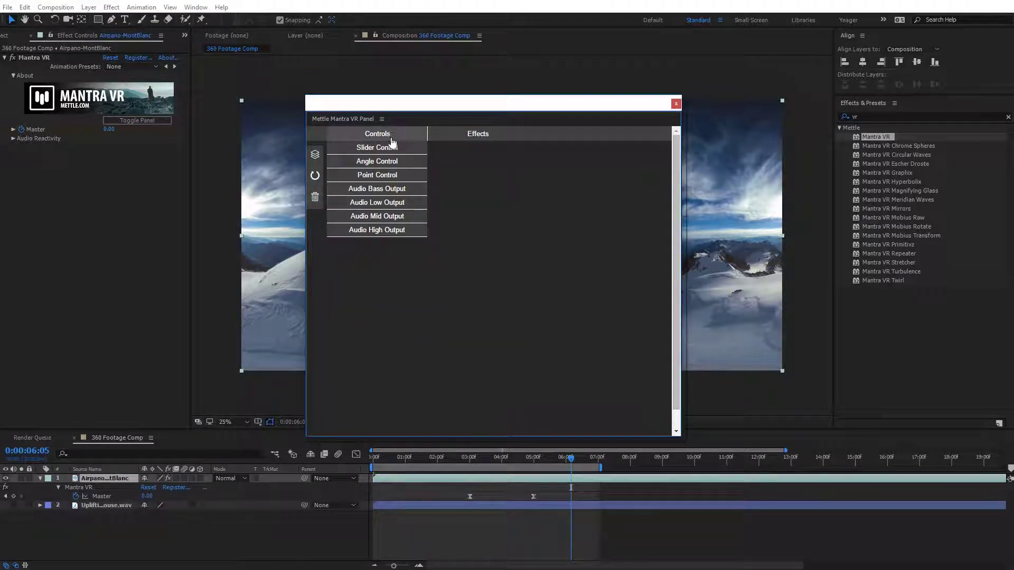
{"action": "left_click", "coordinate": [386, 204]}
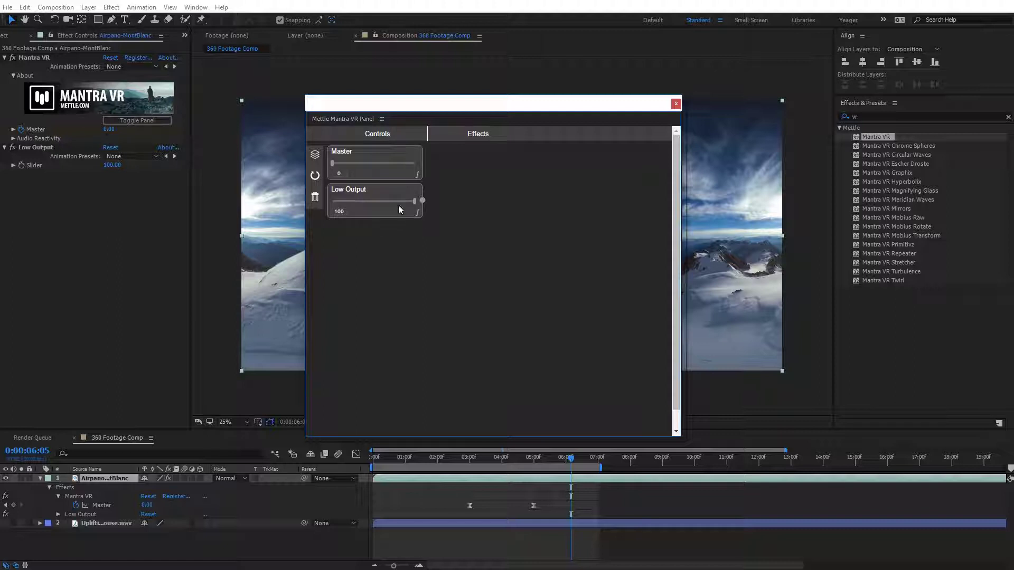
{"action": "left_click", "coordinate": [377, 135]}
{"action": "left_click", "coordinate": [362, 197]}
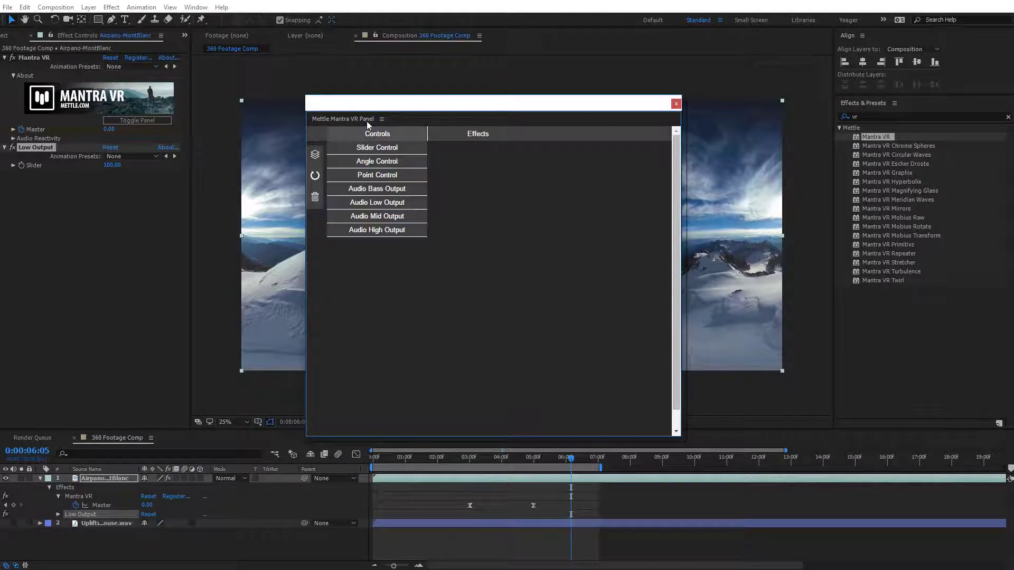
{"action": "left_click", "coordinate": [315, 198]}
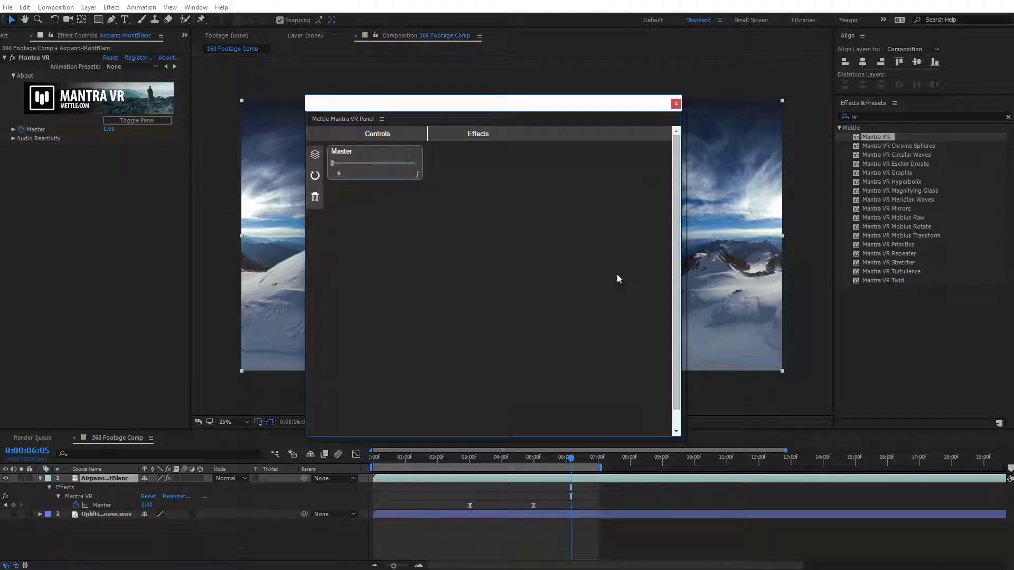
{"action": "left_click", "coordinate": [676, 103]}
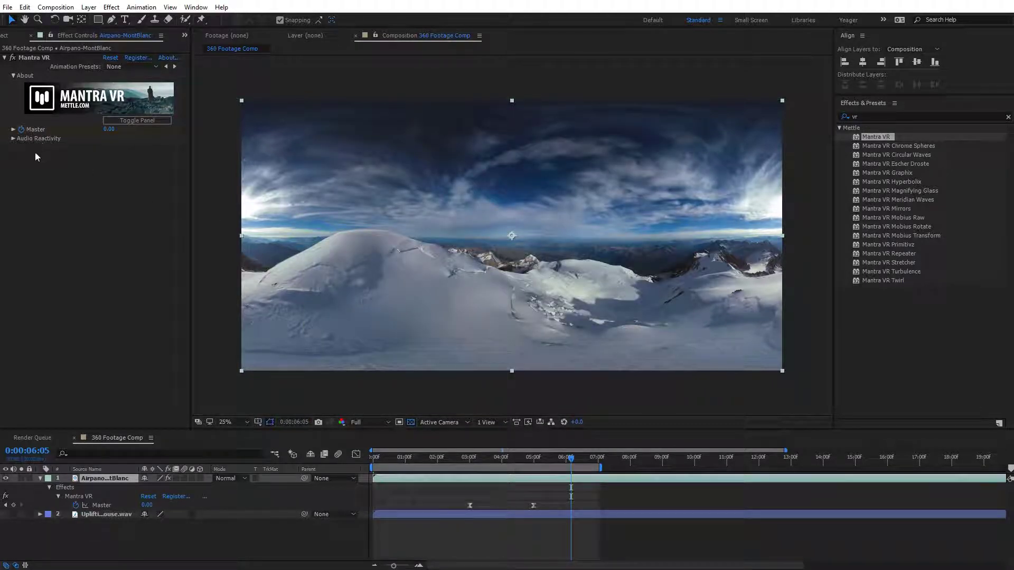
Expand Mantra VR's Audio Reactivity settings on the footage layer and set Audio Layer to 2. Uplifting House.wav.
{"action": "left_click", "coordinate": [12, 139]}
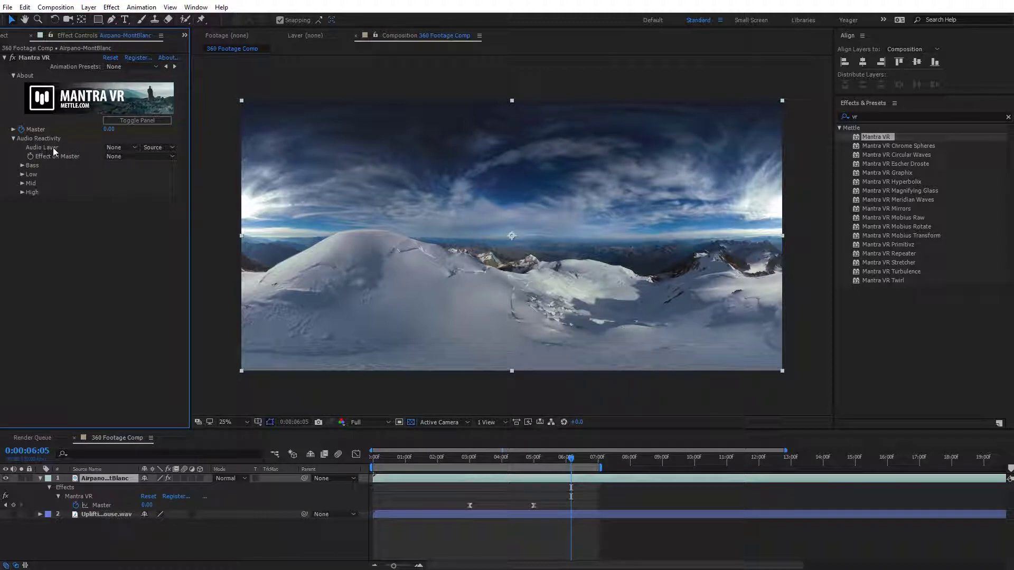
{"action": "left_click", "coordinate": [135, 151]}
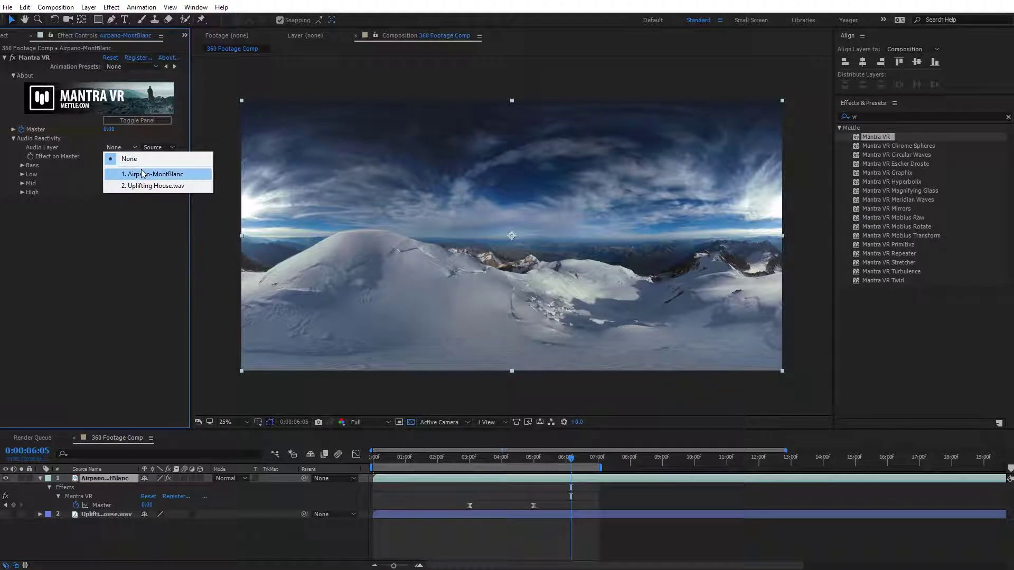
{"action": "left_click", "coordinate": [127, 219]}
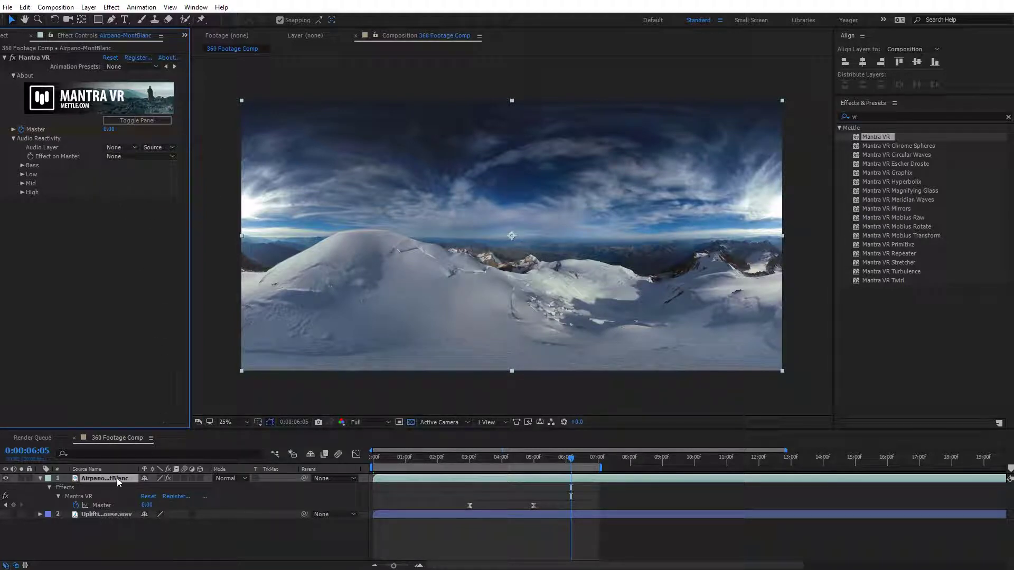
{"action": "left_click", "coordinate": [95, 514]}
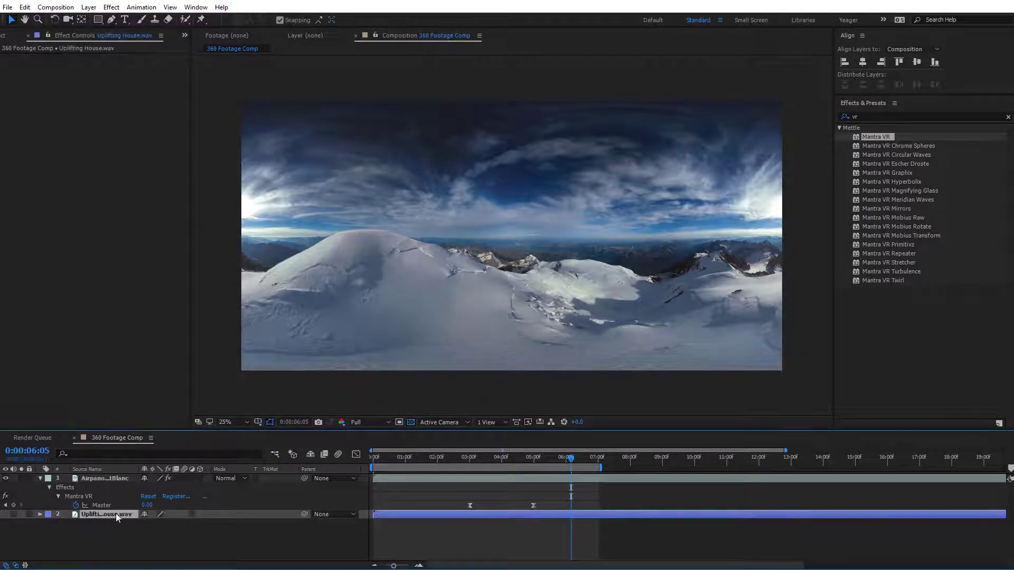
{"action": "left_click", "coordinate": [107, 478]}
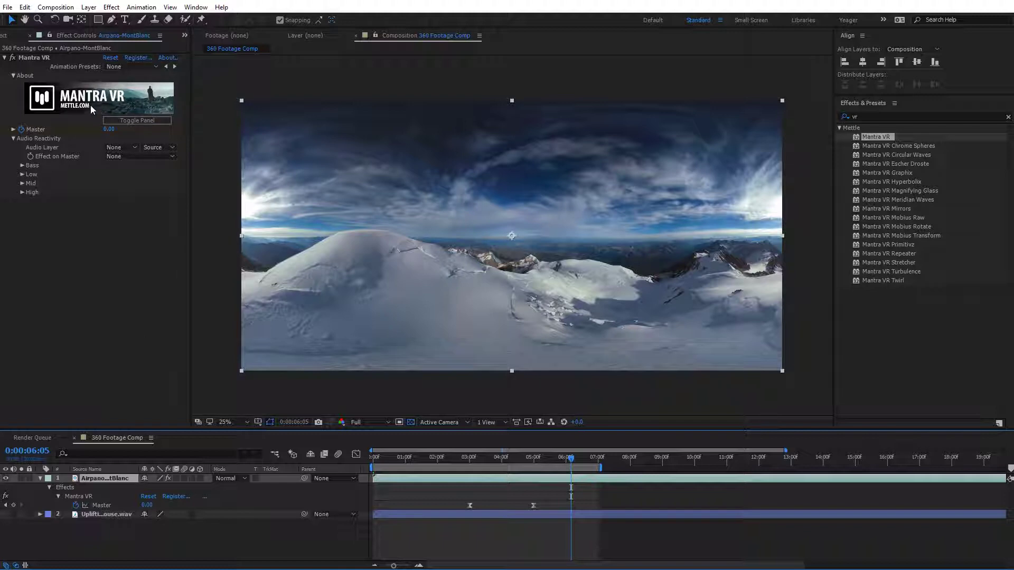
{"action": "left_click", "coordinate": [132, 148]}
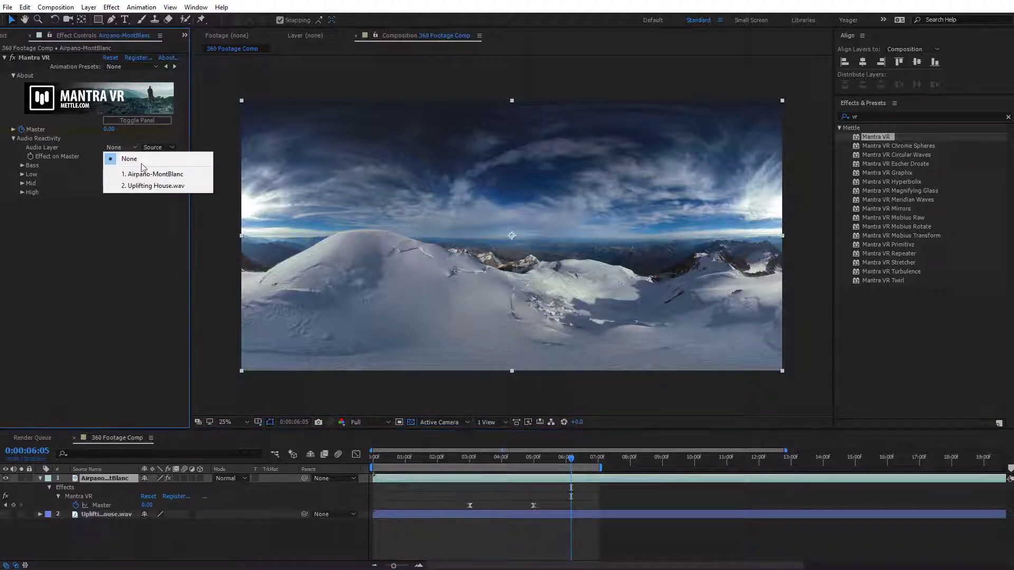
{"action": "left_click", "coordinate": [160, 186]}
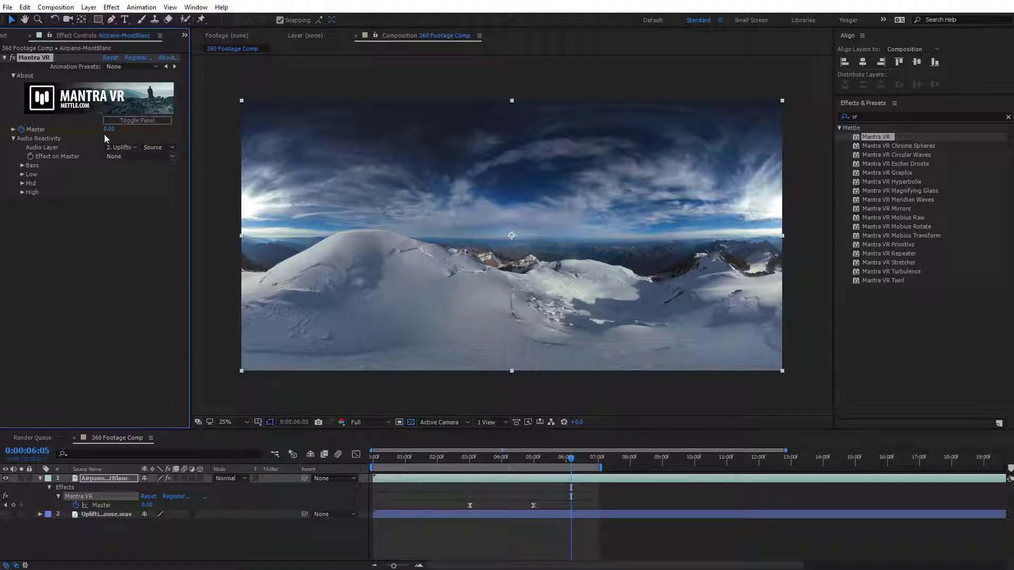
Set Effect on Master to Low Midrange and the Low band's Low From (Hz) to 200.
{"action": "left_click", "coordinate": [112, 157]}
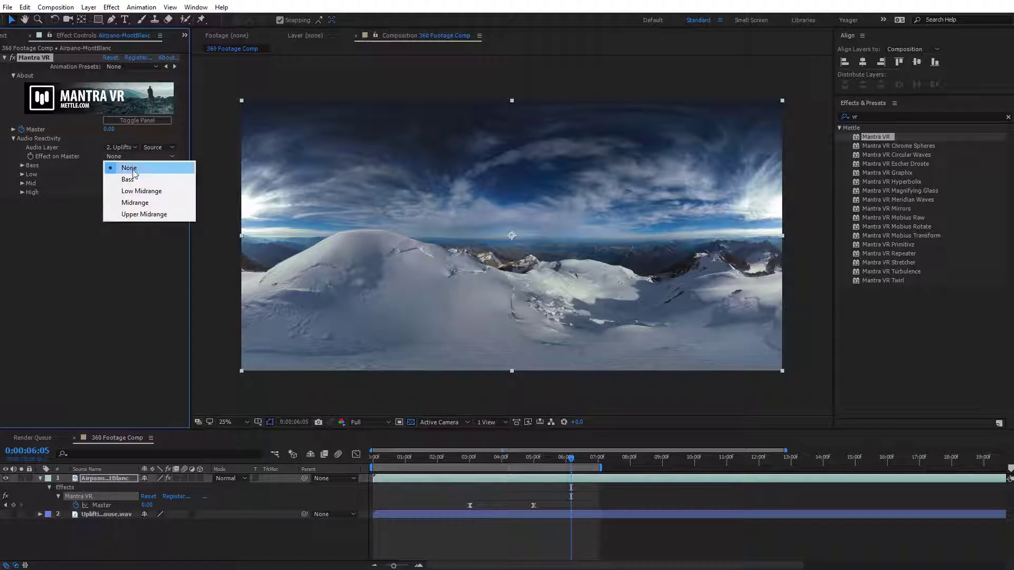
{"action": "left_click", "coordinate": [159, 193]}
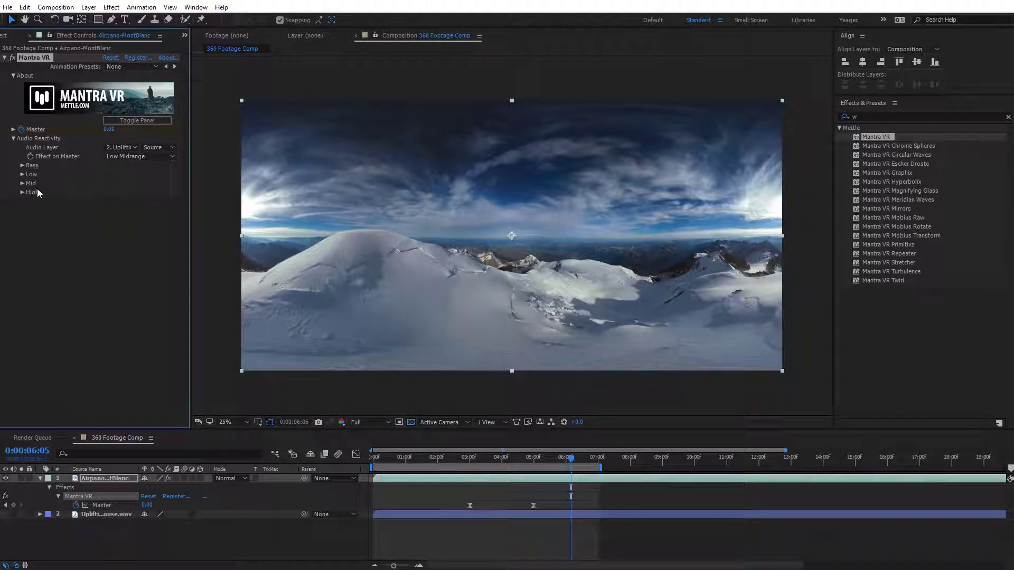
{"action": "left_click", "coordinate": [25, 174]}
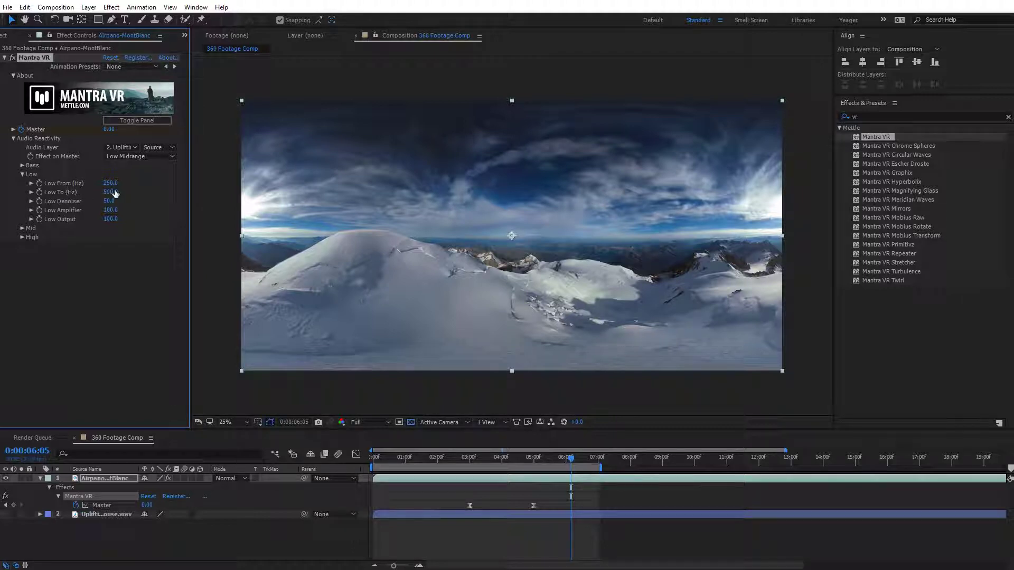
{"action": "left_click_drag", "start_coordinate": [110, 183], "coordinate": [123, 188]}
Remove the Master keyframes and set Master to a constant 100.
{"action": "left_click", "coordinate": [22, 129]}
{"action": "left_click_drag", "start_coordinate": [109, 129], "coordinate": [137, 129]}
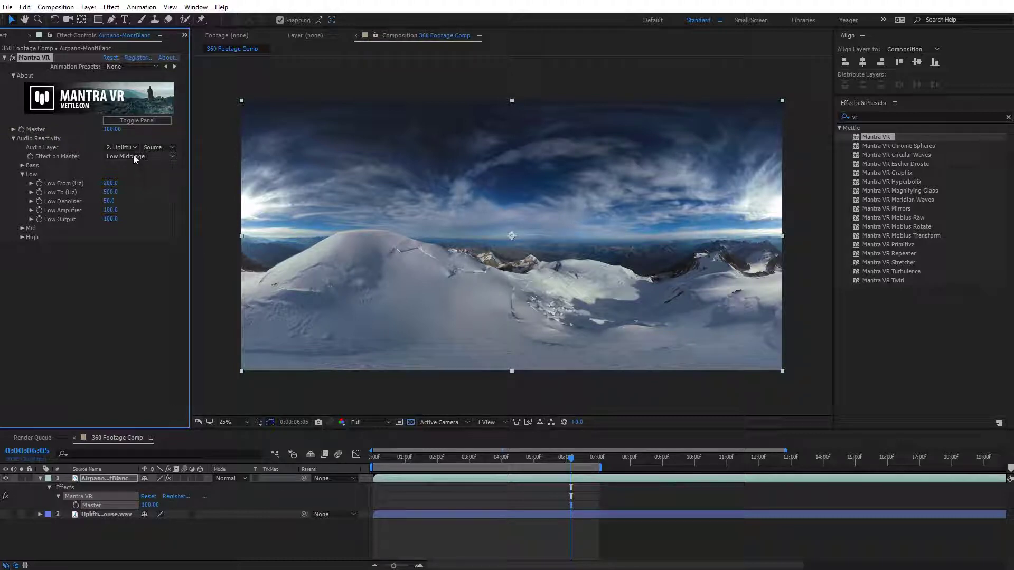
Load the Audio Reactive preset in the Mantra panel, uncover the composition to check it and close the panel.
{"action": "left_click", "coordinate": [146, 120]}
{"action": "left_click", "coordinate": [315, 154]}
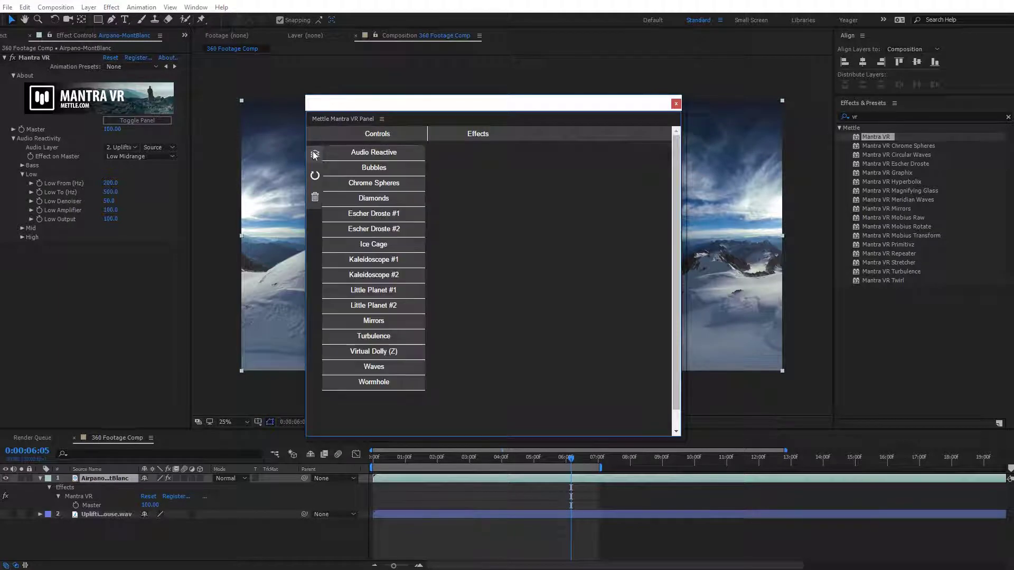
{"action": "left_click", "coordinate": [363, 154]}
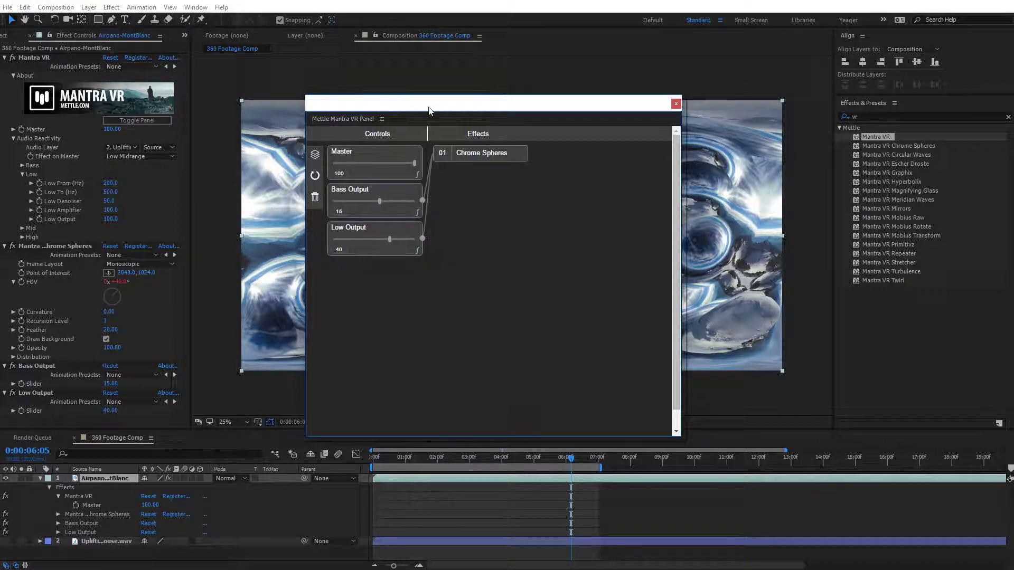
{"action": "left_click_drag", "start_coordinate": [430, 106], "coordinate": [566, 205]}
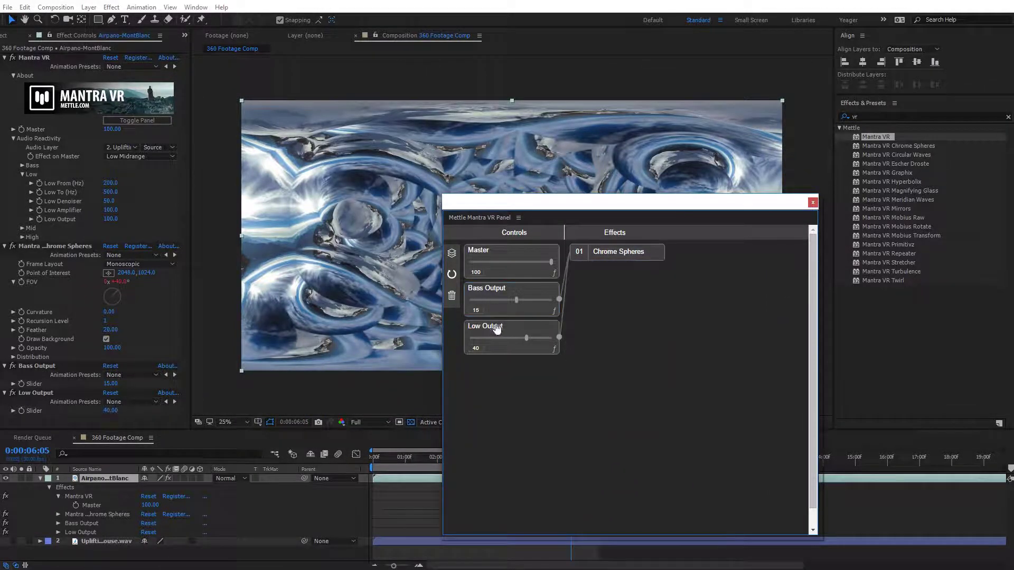
{"action": "left_click_drag", "start_coordinate": [556, 210], "coordinate": [431, 132]}
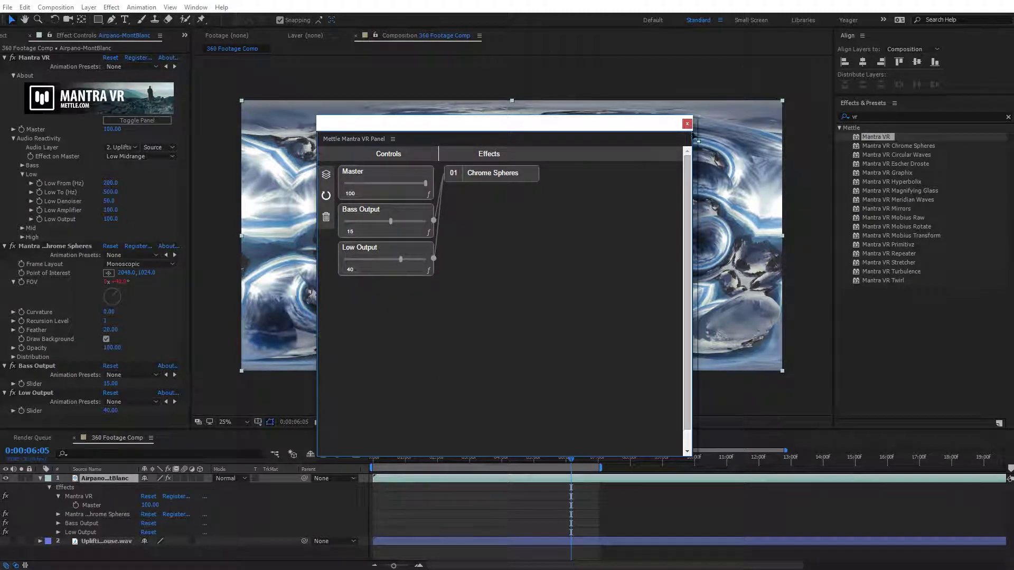
{"action": "left_click", "coordinate": [687, 123]}
Preview the audio-reactive chrome spheres from 0:00:00:00 and scrub the time to 0:00:00:25.
{"action": "left_click_drag", "start_coordinate": [380, 459], "coordinate": [357, 459]}
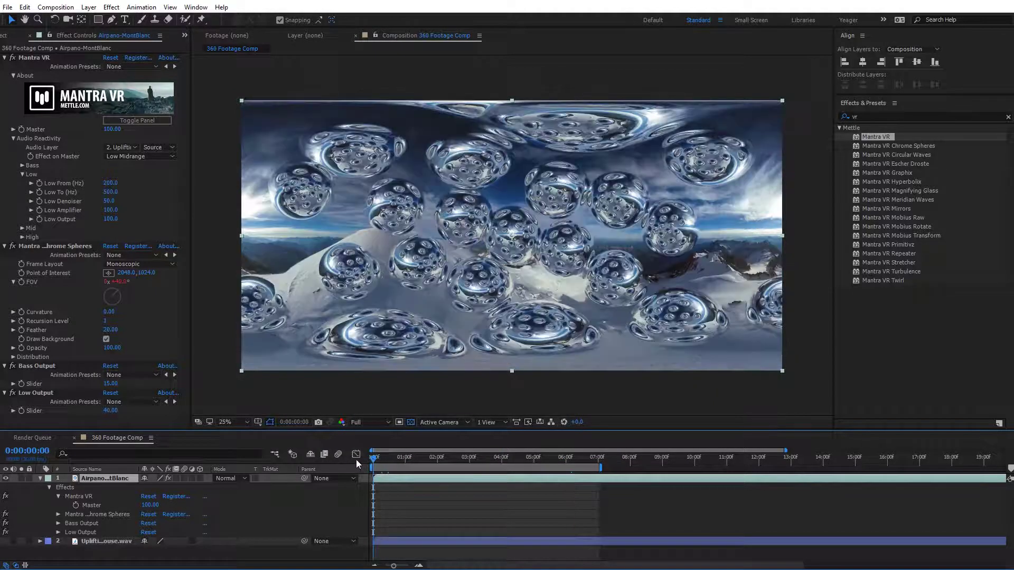
{"action": "key", "text": "space"}
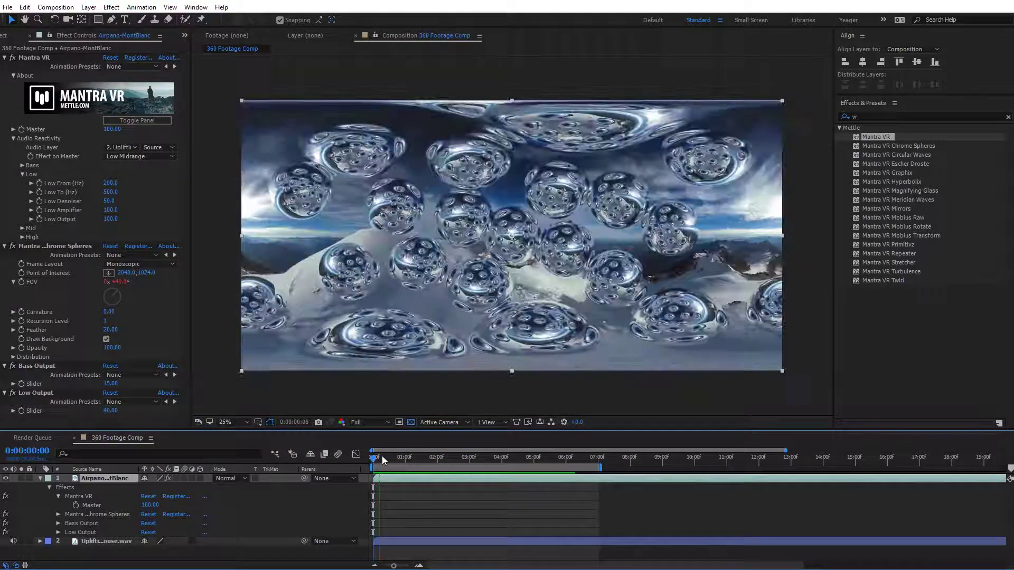
{"action": "key", "text": "space"}
{"action": "left_click_drag", "start_coordinate": [376, 463], "coordinate": [406, 458]}
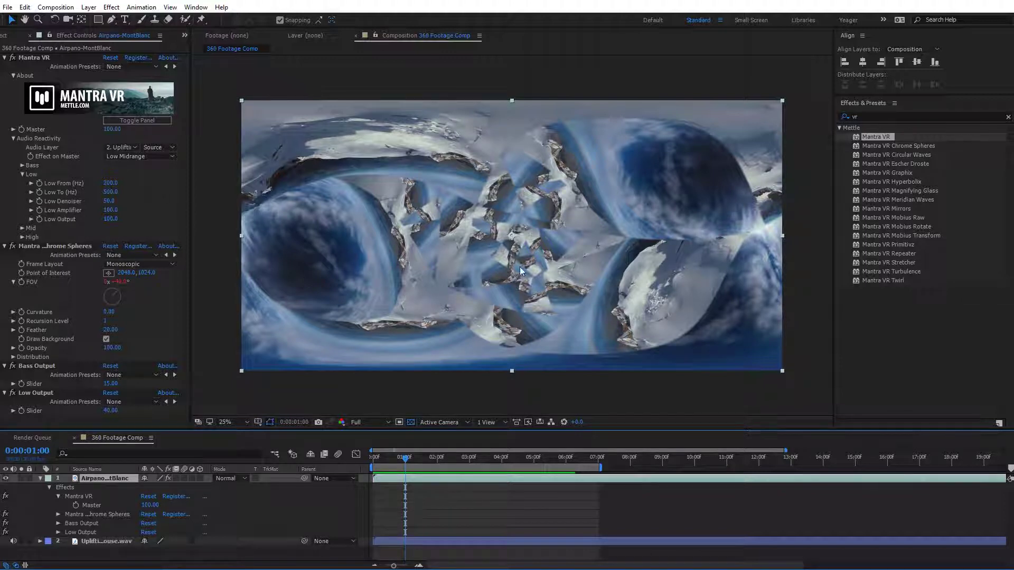
{"action": "left_click_drag", "start_coordinate": [407, 463], "coordinate": [400, 459]}
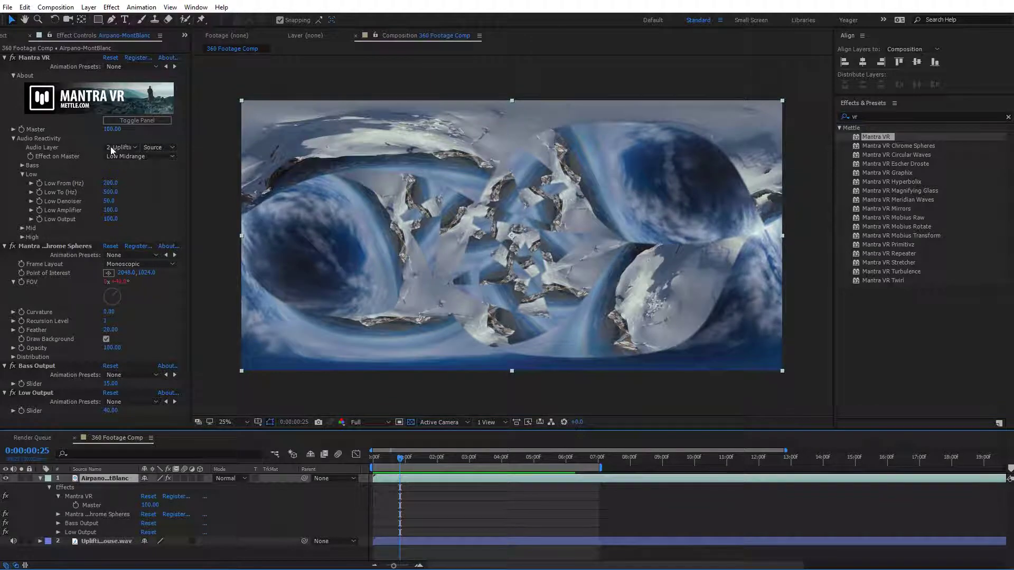
Lower Master to 41, preview the audio-reactive spheres and reduce Master further to 21.
{"action": "left_click_drag", "start_coordinate": [112, 129], "coordinate": [84, 132]}
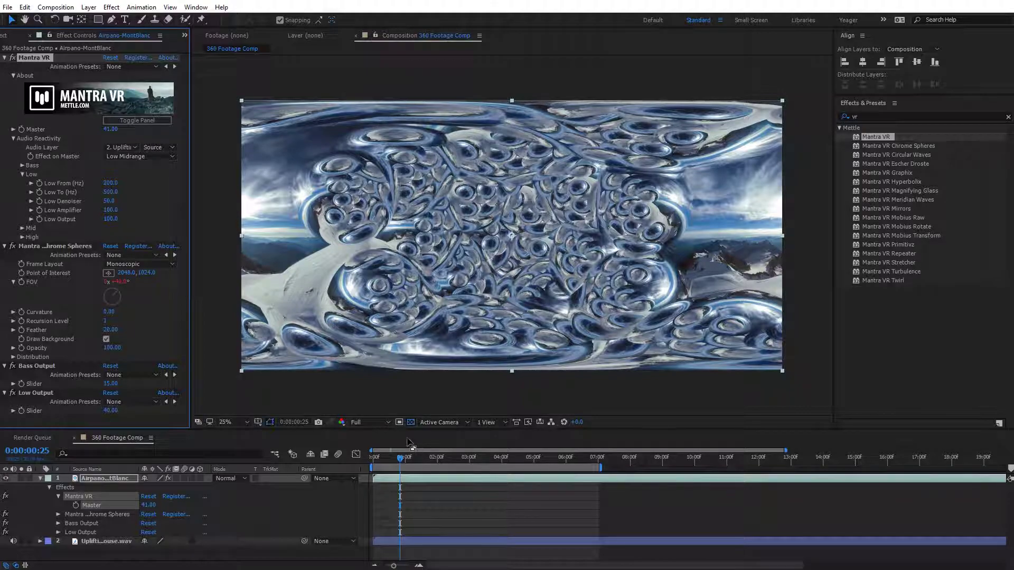
{"action": "key", "text": "space"}
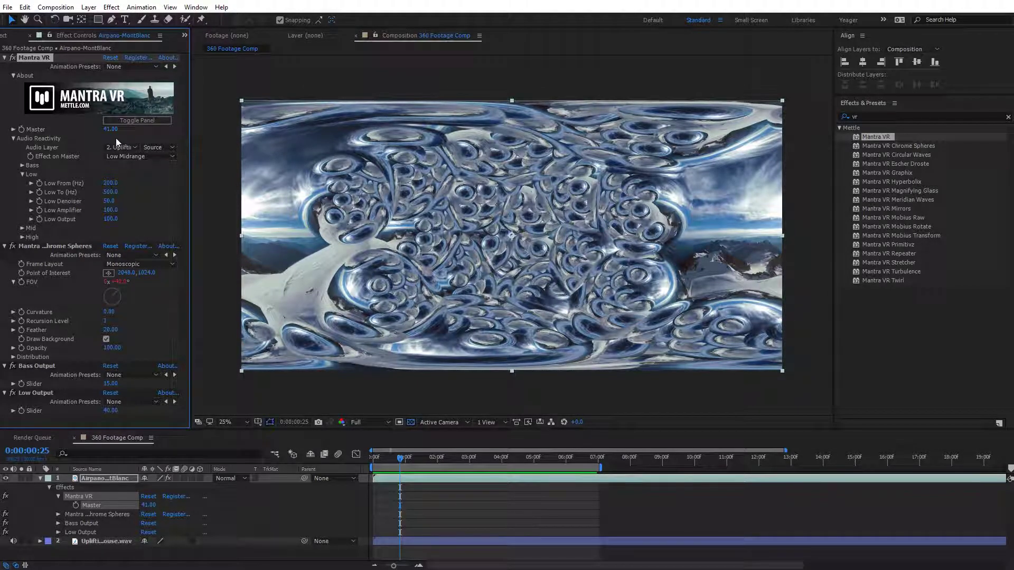
{"action": "left_click_drag", "start_coordinate": [113, 133], "coordinate": [105, 132]}
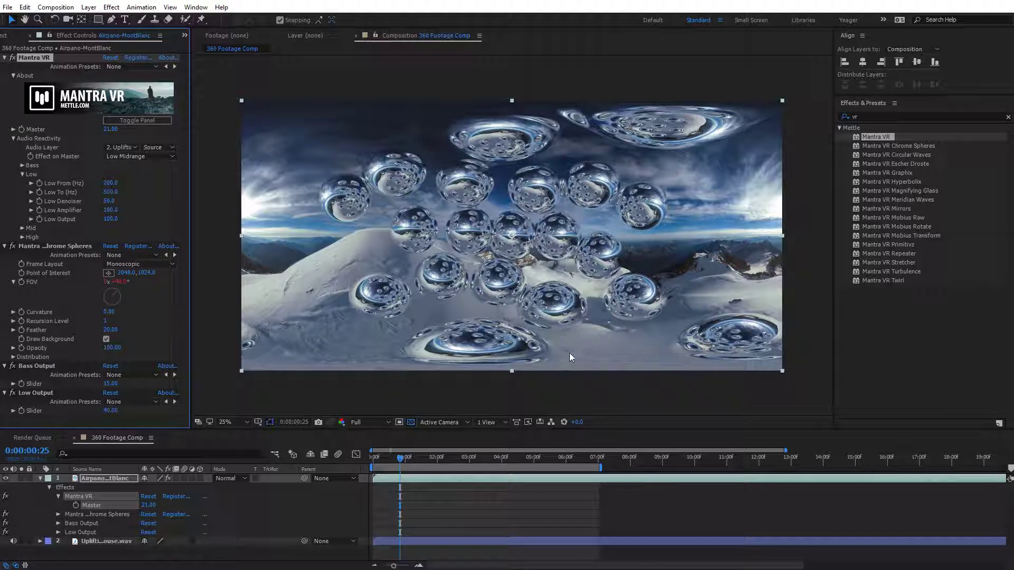
Clear the Chrome Spheres effect with its Bass and Low Output controls from the Mantra panel and close it.
{"action": "left_click", "coordinate": [153, 121]}
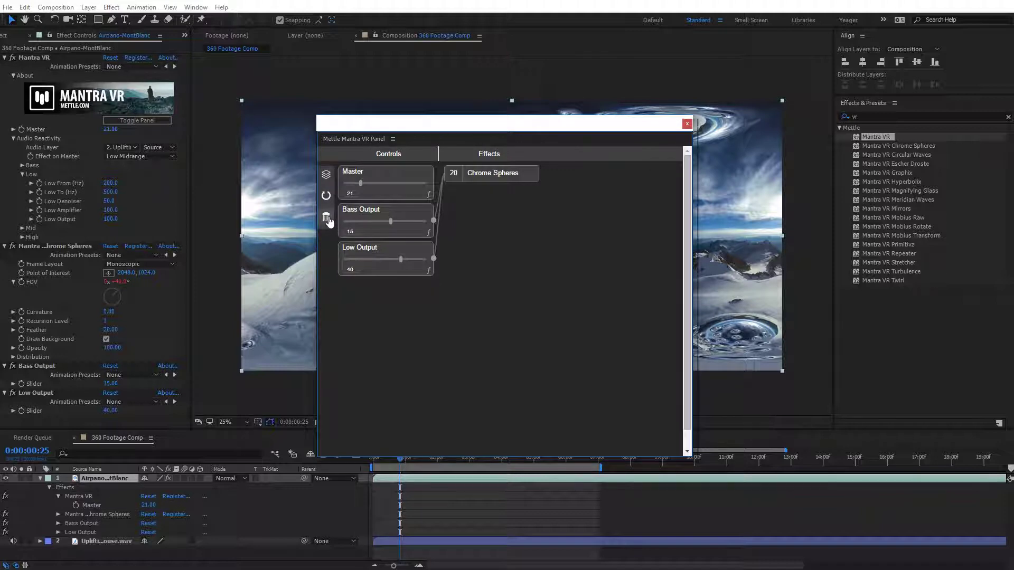
{"action": "left_click", "coordinate": [326, 218]}
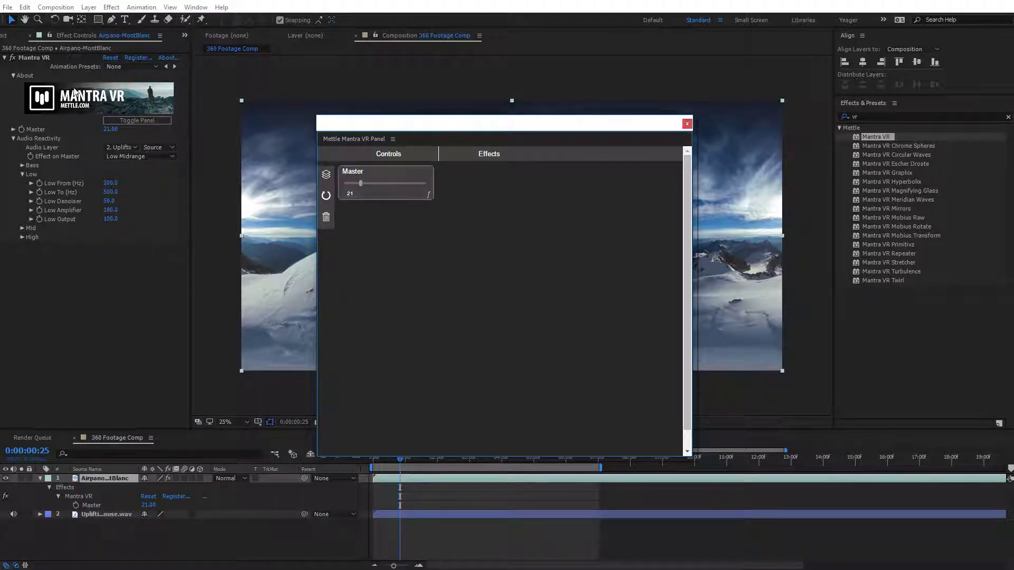
{"action": "left_click", "coordinate": [687, 125]}
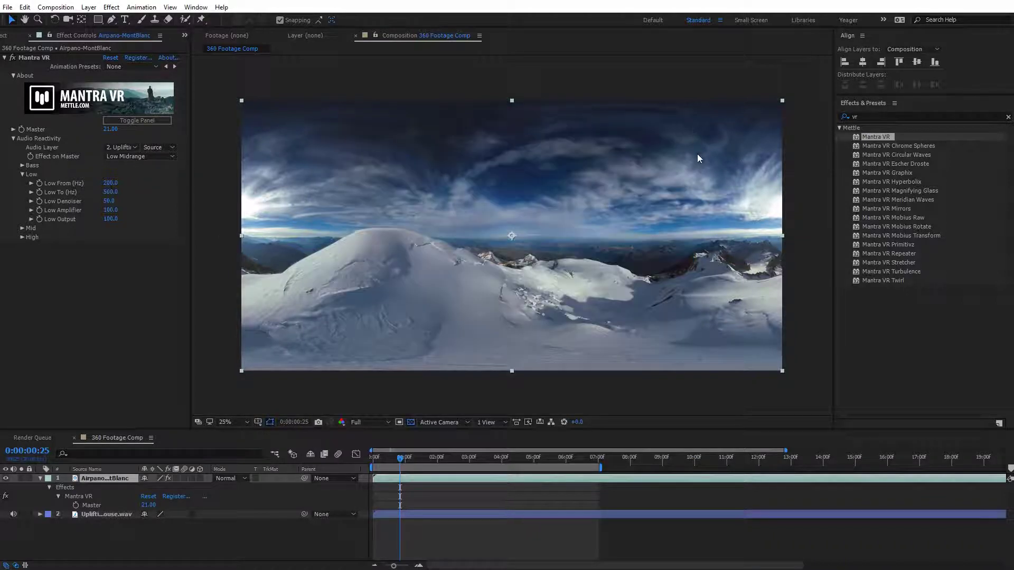
Apply Mantra VR Circular Waves to the Airpano-MontBlanc layer and raise Master to 57.
{"action": "left_click", "coordinate": [925, 155]}
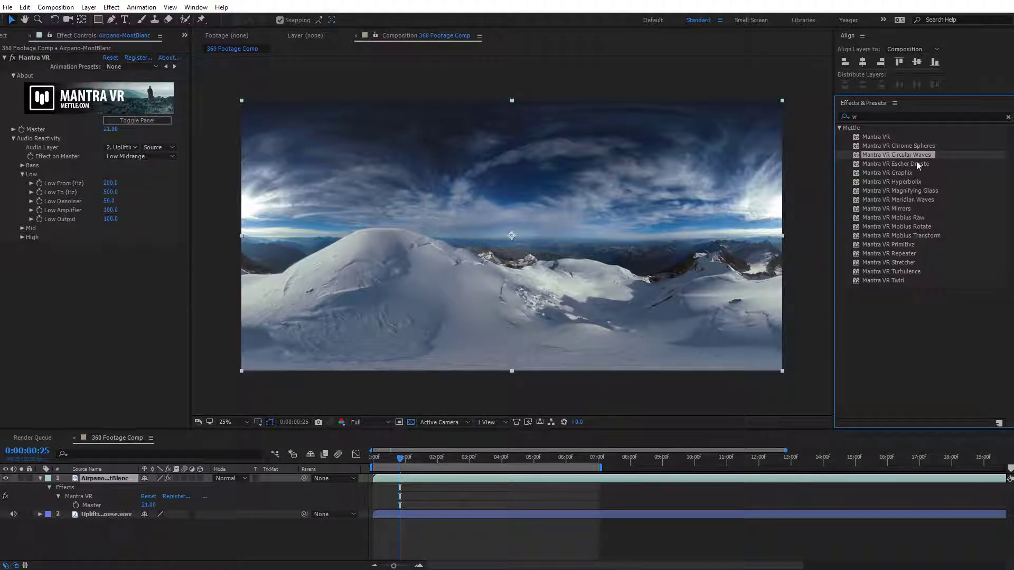
{"action": "left_click_drag", "start_coordinate": [901, 159], "coordinate": [111, 286]}
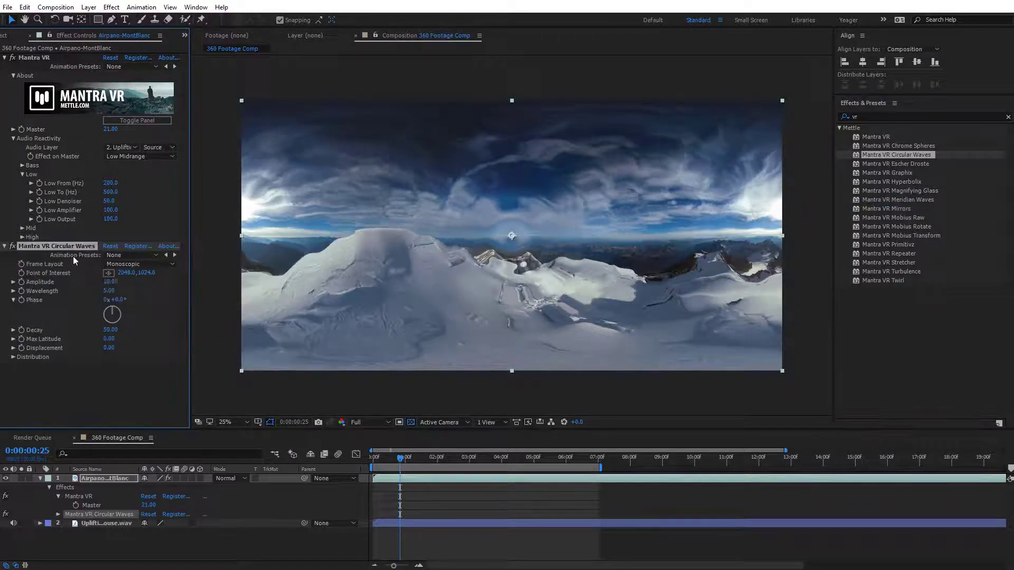
{"action": "left_click_drag", "start_coordinate": [110, 129], "coordinate": [130, 133]}
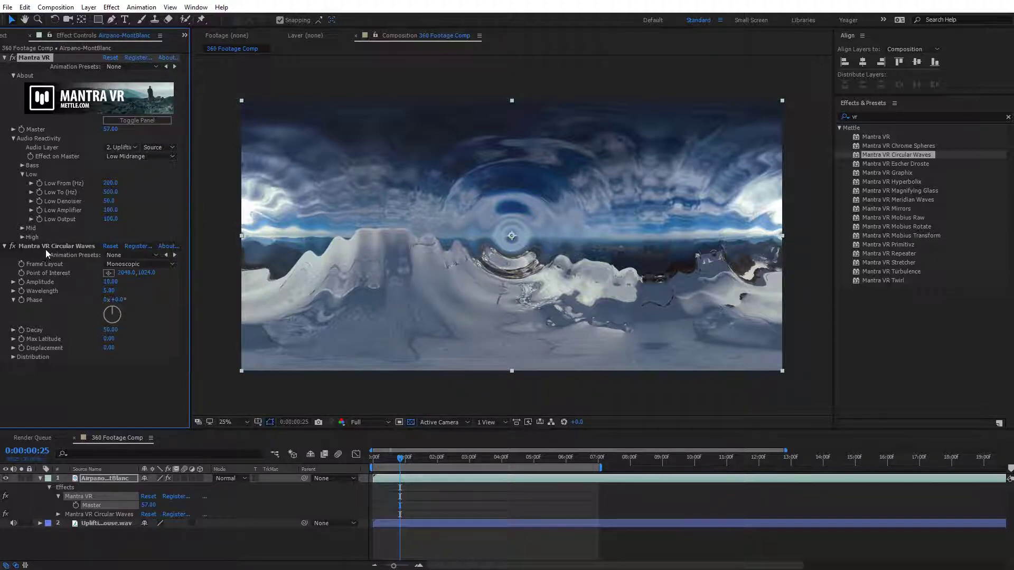
Preview the audio-reactive circular waves from 0:00:00:00.
{"action": "left_click_drag", "start_coordinate": [400, 461], "coordinate": [362, 468]}
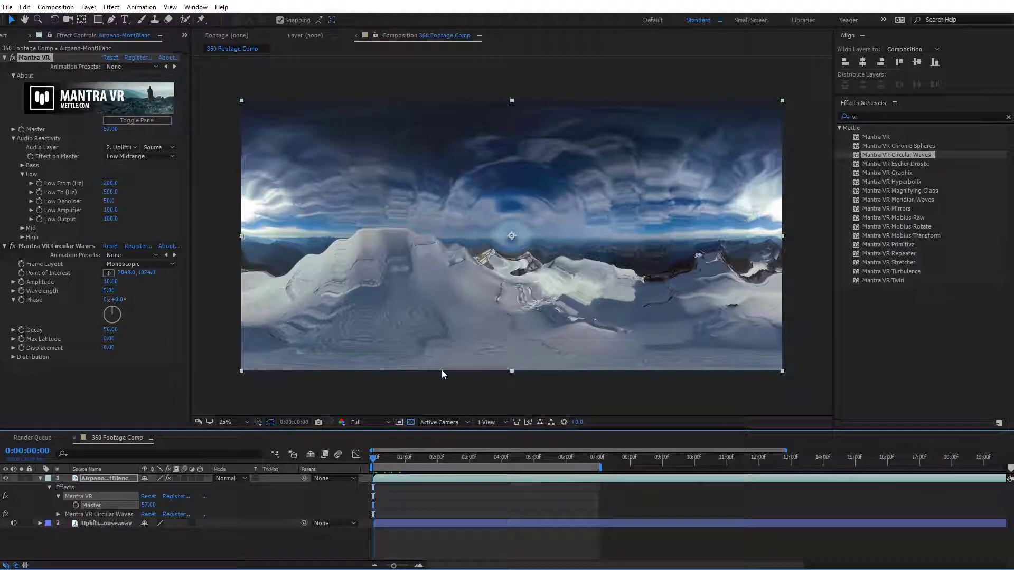
{"action": "key", "text": "space"}
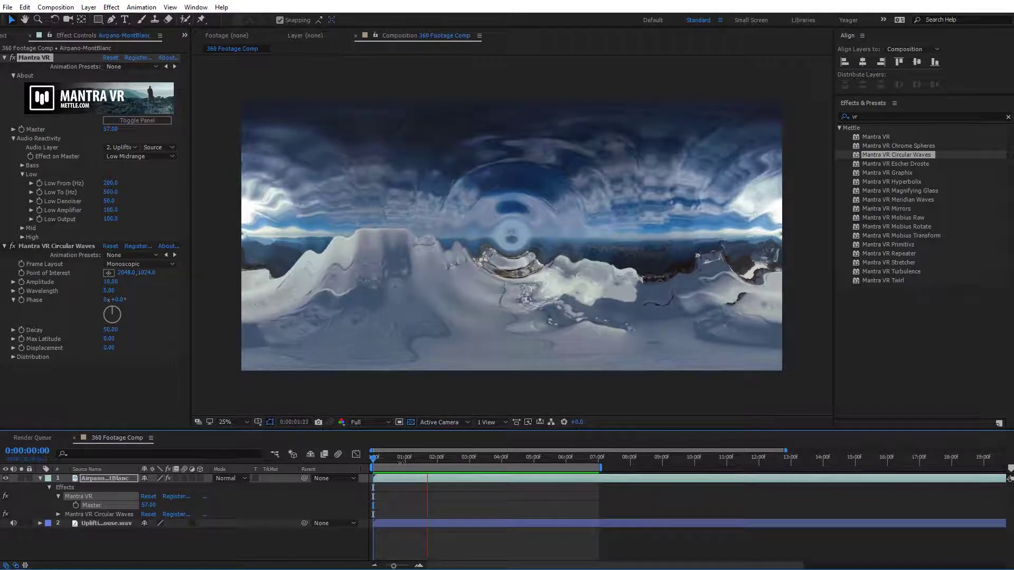
{"action": "key", "text": "space"}
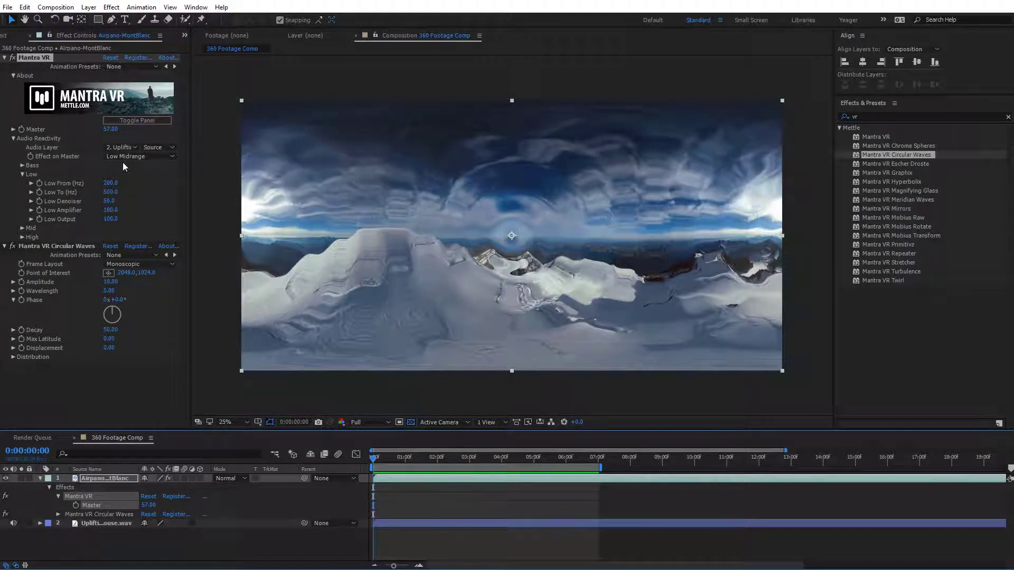
Raise Master to 100, set the Circular Waves Amplitude to 40 and reduce Master to 45.
{"action": "left_click", "coordinate": [111, 129]}
{"action": "type", "text": "31"}
{"action": "key", "text": "Return"}
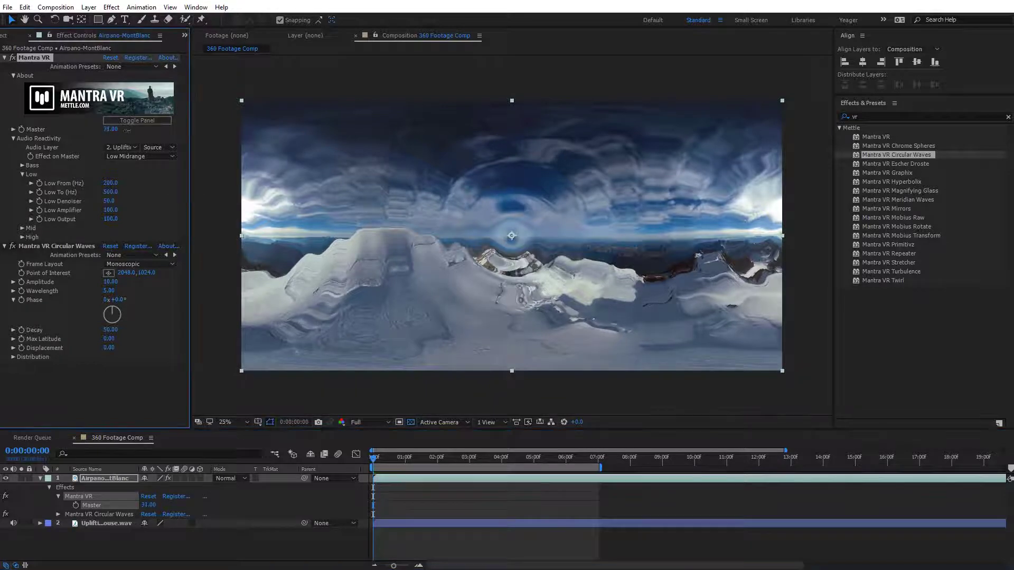
{"action": "left_click_drag", "start_coordinate": [127, 130], "coordinate": [156, 132]}
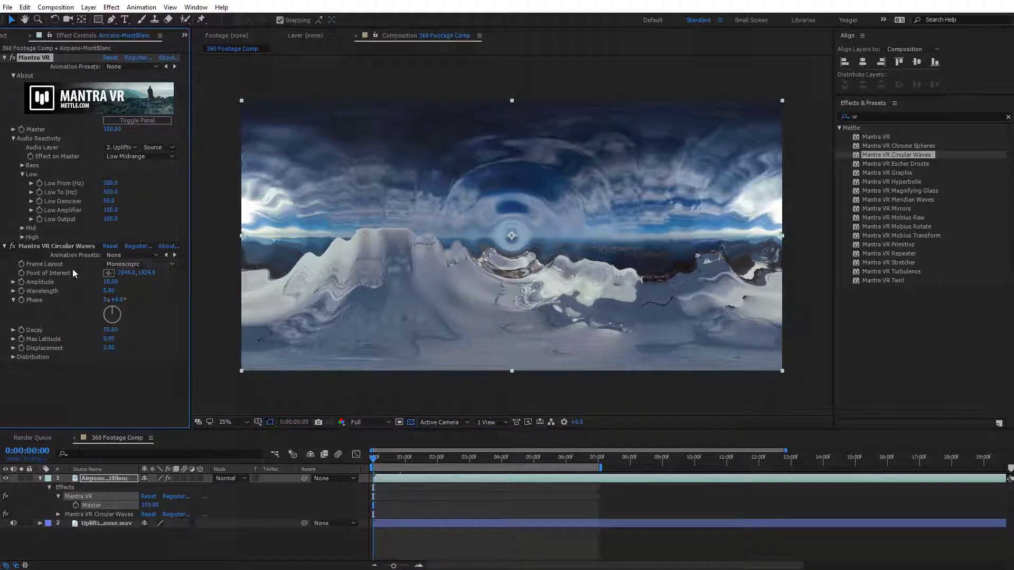
{"action": "left_click_drag", "start_coordinate": [109, 285], "coordinate": [122, 281]}
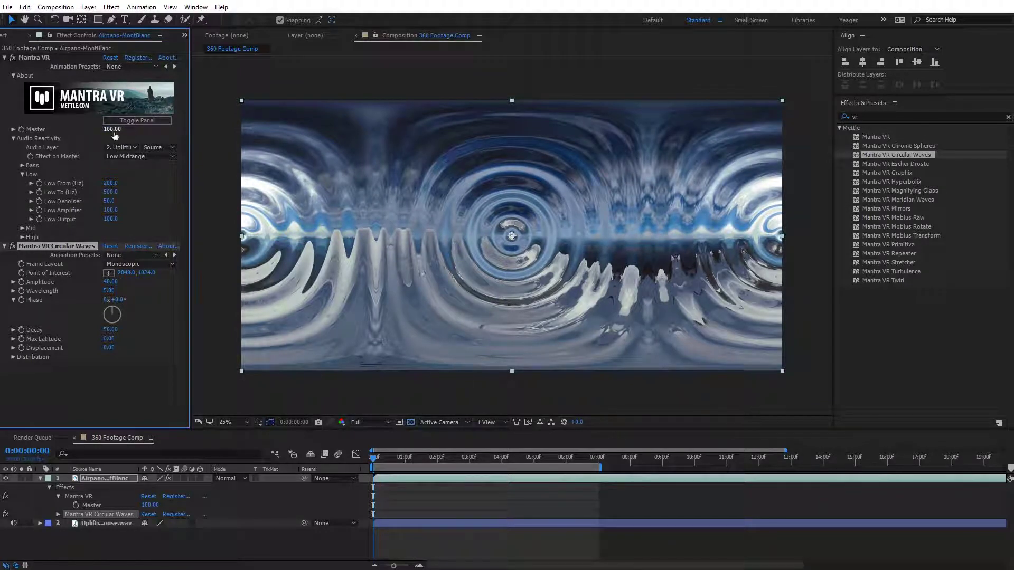
{"action": "left_click_drag", "start_coordinate": [114, 135], "coordinate": [89, 135]}
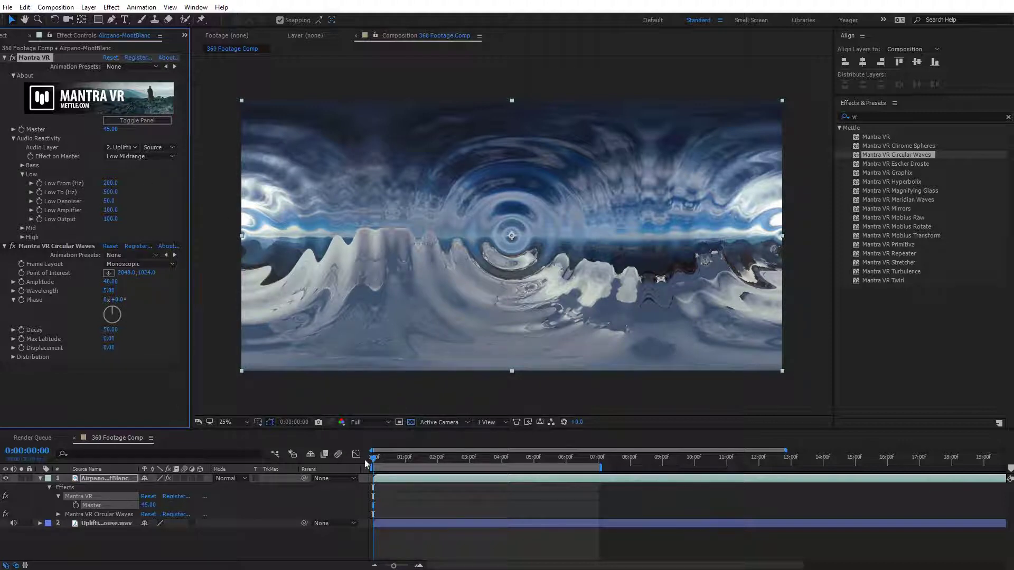
Keyframe Master at 45 at 0:00:00:00 and 0:00:03:00, and at 0 at 0:00:05:01.
{"action": "left_click", "coordinate": [21, 129]}
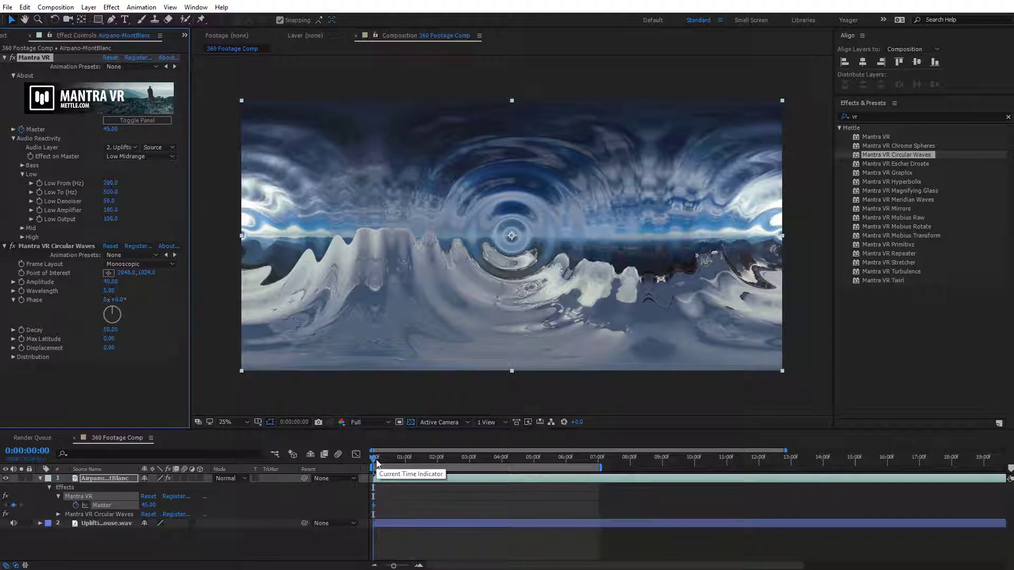
{"action": "left_click_drag", "start_coordinate": [375, 458], "coordinate": [471, 470]}
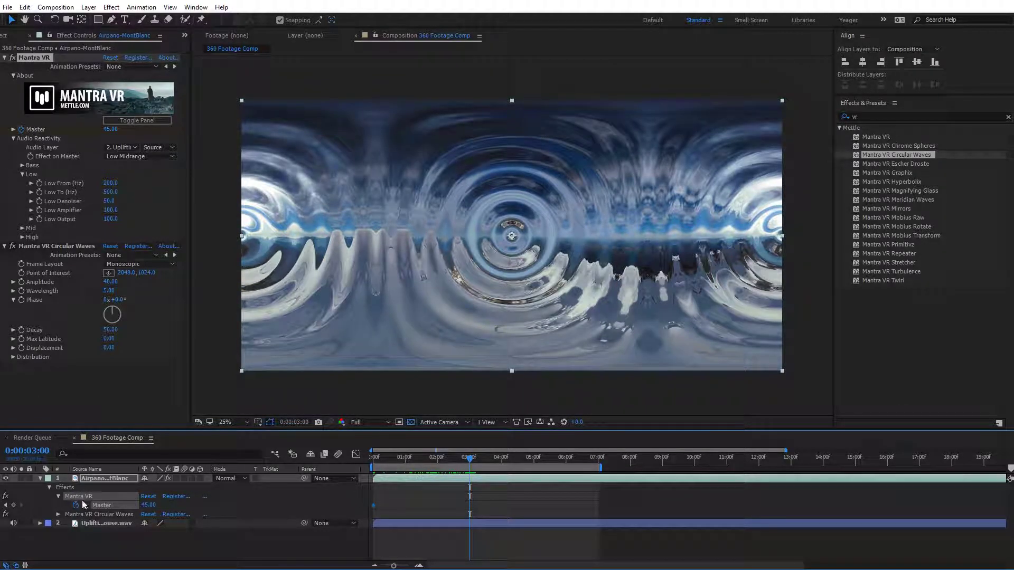
{"action": "left_click", "coordinate": [13, 505]}
{"action": "left_click_drag", "start_coordinate": [470, 462], "coordinate": [535, 463]}
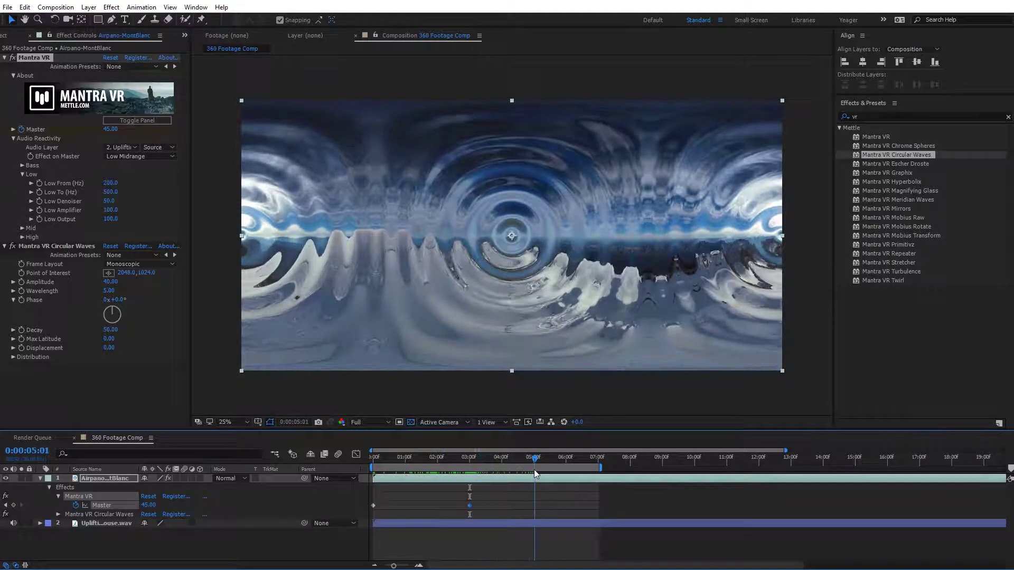
{"action": "left_click", "coordinate": [150, 505]}
{"action": "type", "text": "0"}
{"action": "key", "text": "Return"}
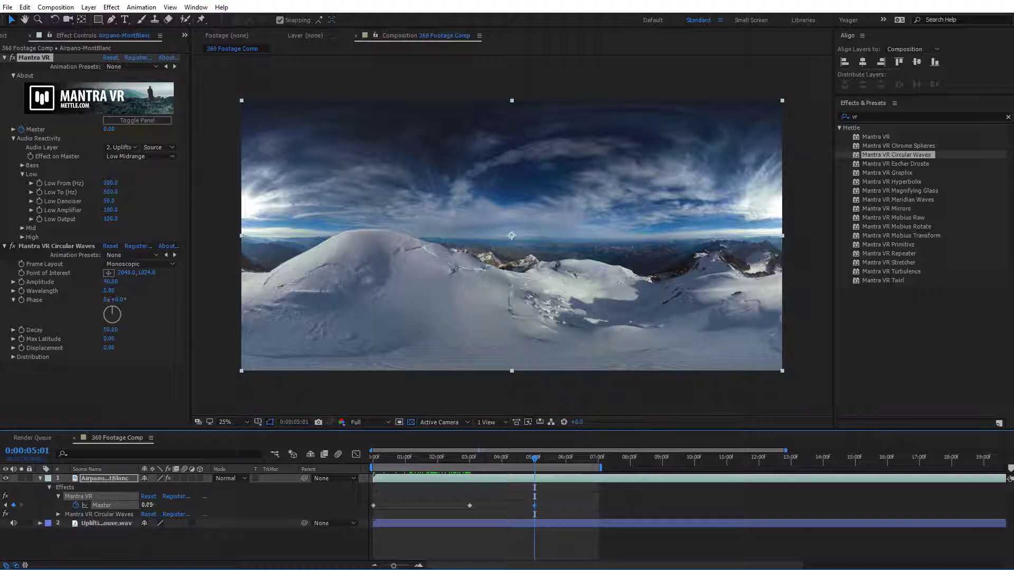
Preview the keyframed Master fade-out and scrub across its last keyframe around 0:00:05:00.
{"action": "key", "text": "space"}
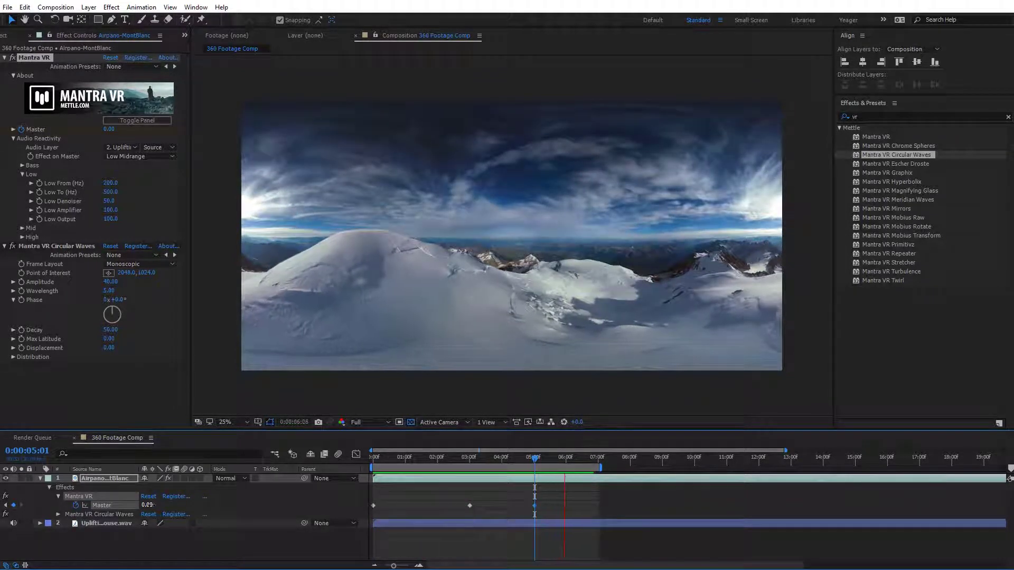
{"action": "key", "text": "space"}
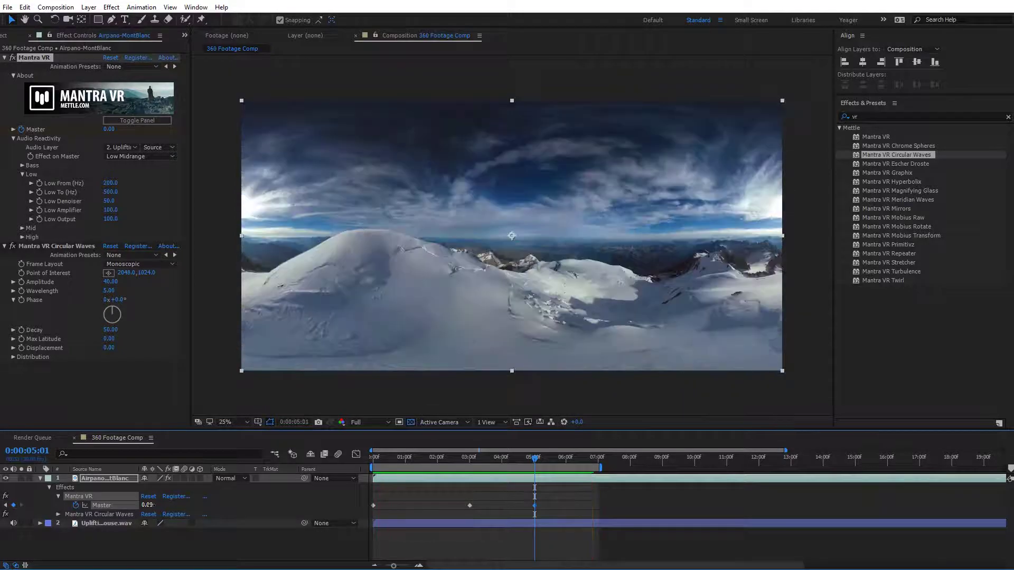
{"action": "left_click_drag", "start_coordinate": [409, 458], "coordinate": [537, 462]}
{"action": "left_click_drag", "start_coordinate": [539, 462], "coordinate": [516, 457]}
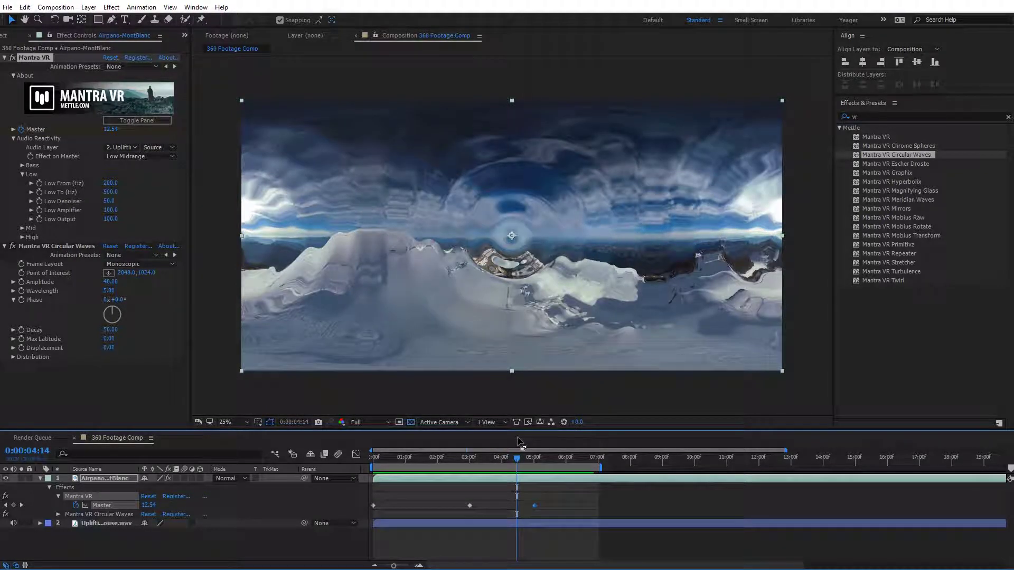
{"action": "left_click_drag", "start_coordinate": [517, 461], "coordinate": [542, 465]}
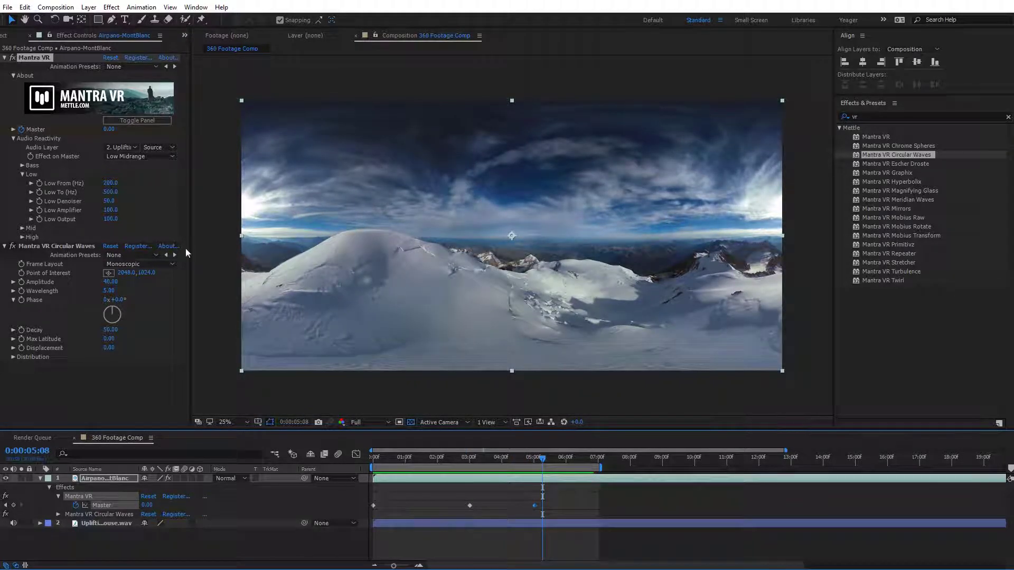
Add an Audio Bass Output control in the Mantra panel and link it to the Circular Waves Wavelength.
{"action": "left_click", "coordinate": [247, 294]}
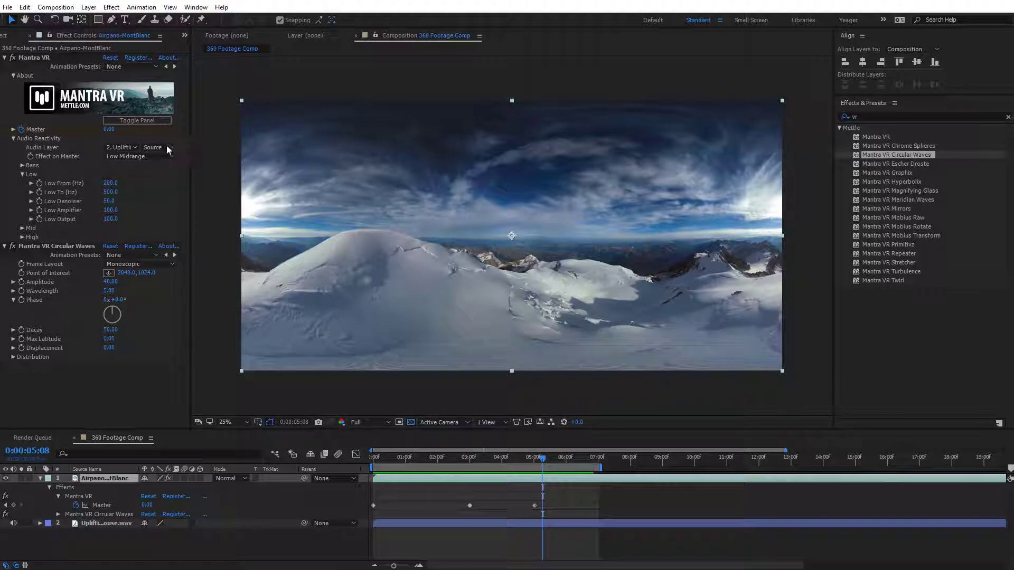
{"action": "left_click", "coordinate": [133, 122]}
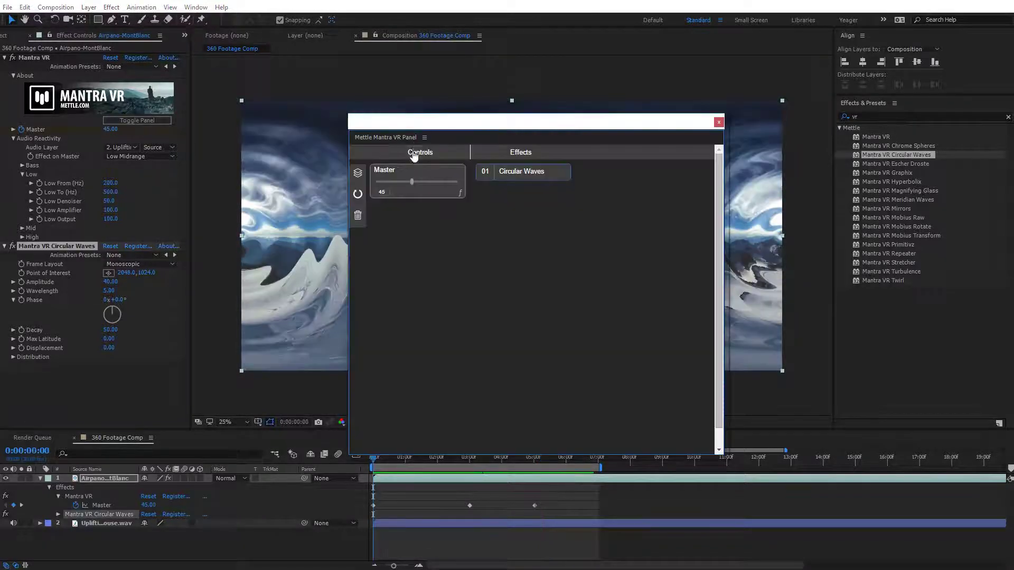
{"action": "left_click", "coordinate": [417, 153]}
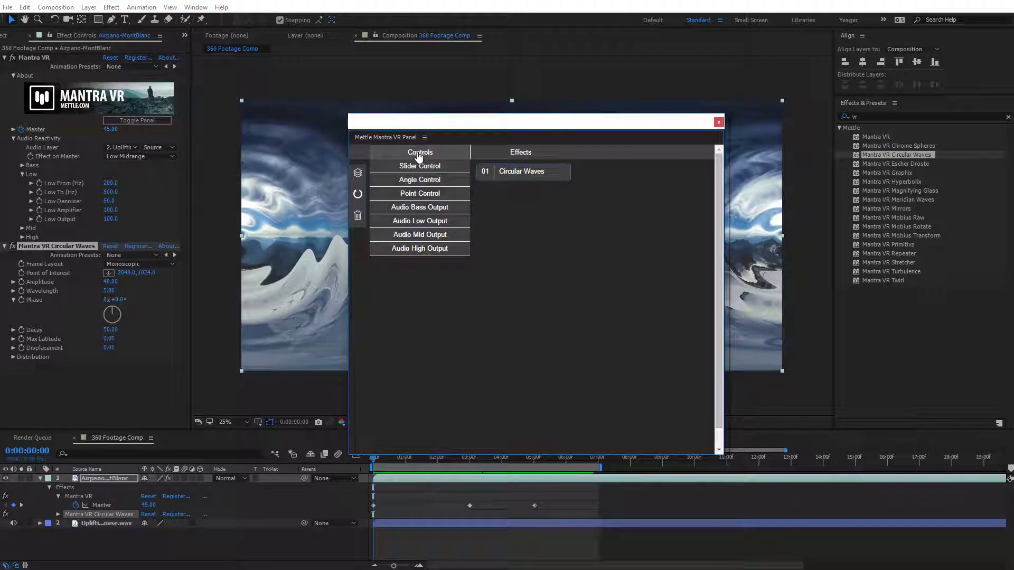
{"action": "left_click", "coordinate": [420, 214]}
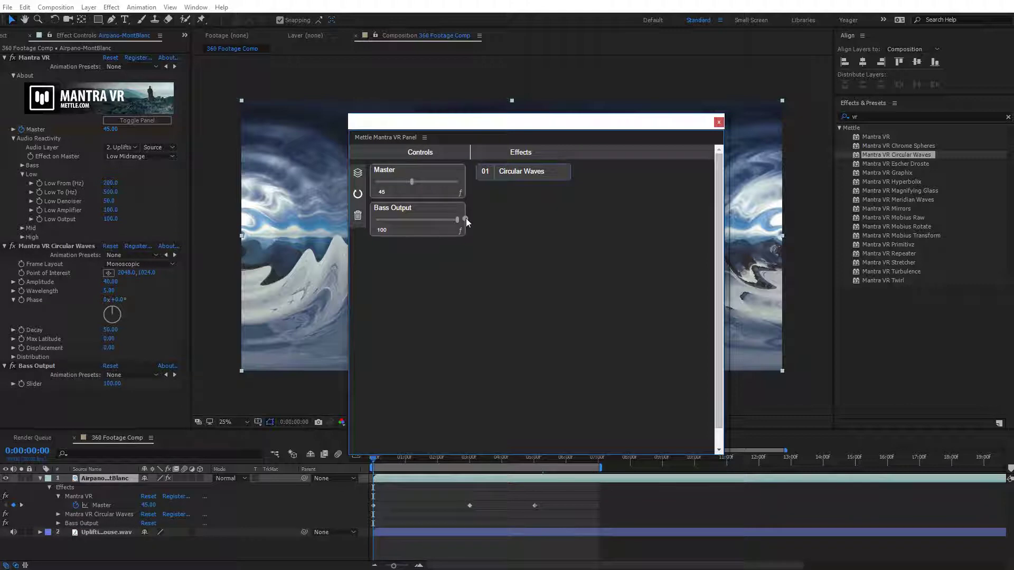
{"action": "left_click_drag", "start_coordinate": [466, 218], "coordinate": [498, 207]}
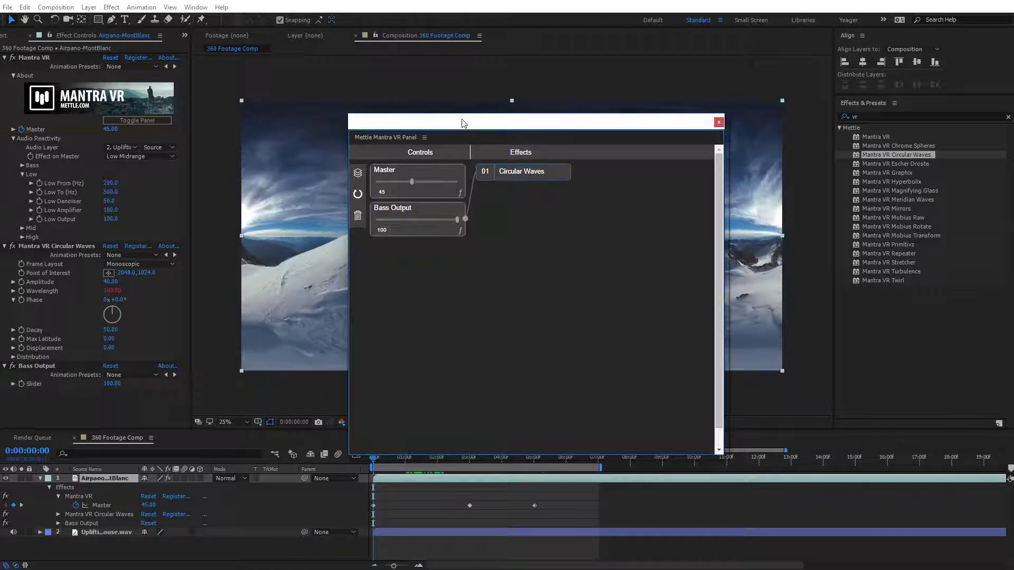
Uncover the composition, lower Bass Output to 7 and scrub the previewed waves from 0:00:06:00 back to 0:00:00:01.
{"action": "left_click_drag", "start_coordinate": [464, 120], "coordinate": [731, 166]}
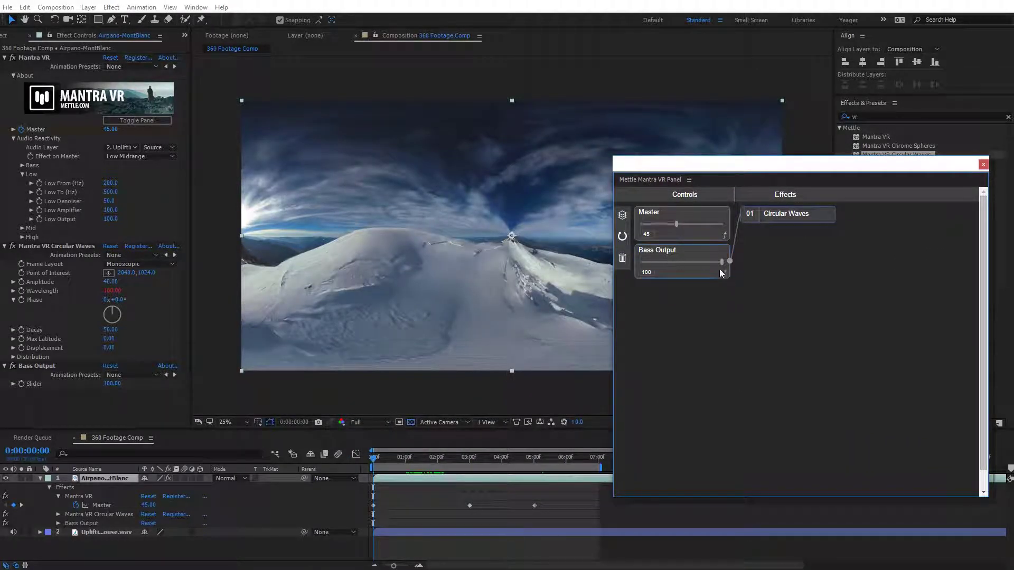
{"action": "left_click_drag", "start_coordinate": [722, 264], "coordinate": [685, 261]}
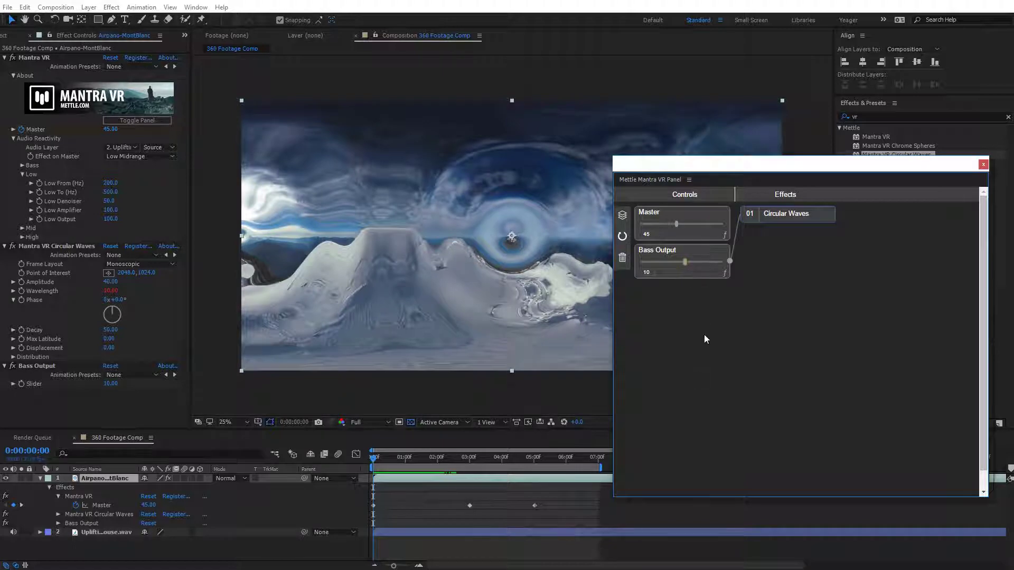
{"action": "left_click_drag", "start_coordinate": [660, 174], "coordinate": [782, 249]}
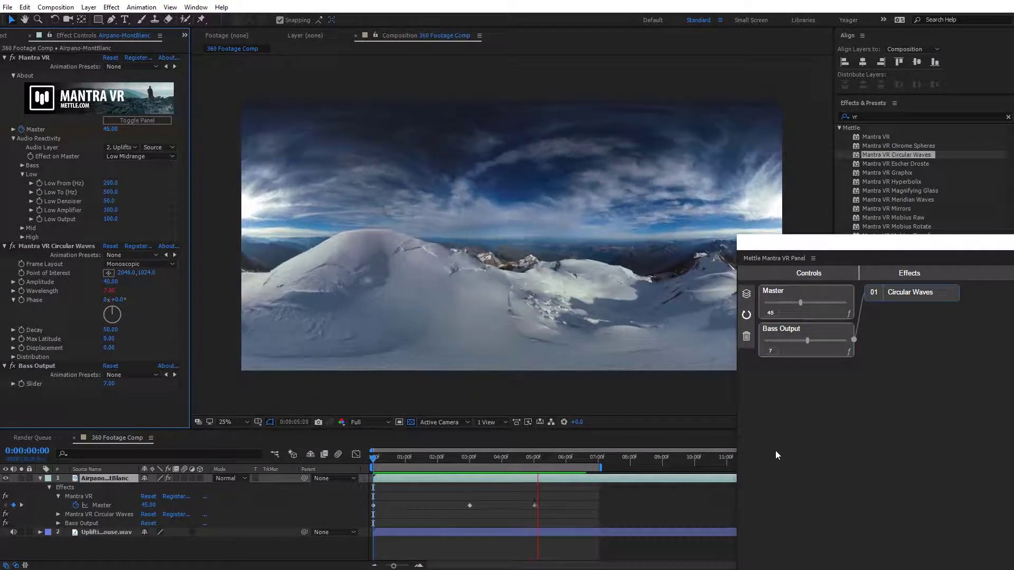
{"action": "left_click", "coordinate": [566, 457]}
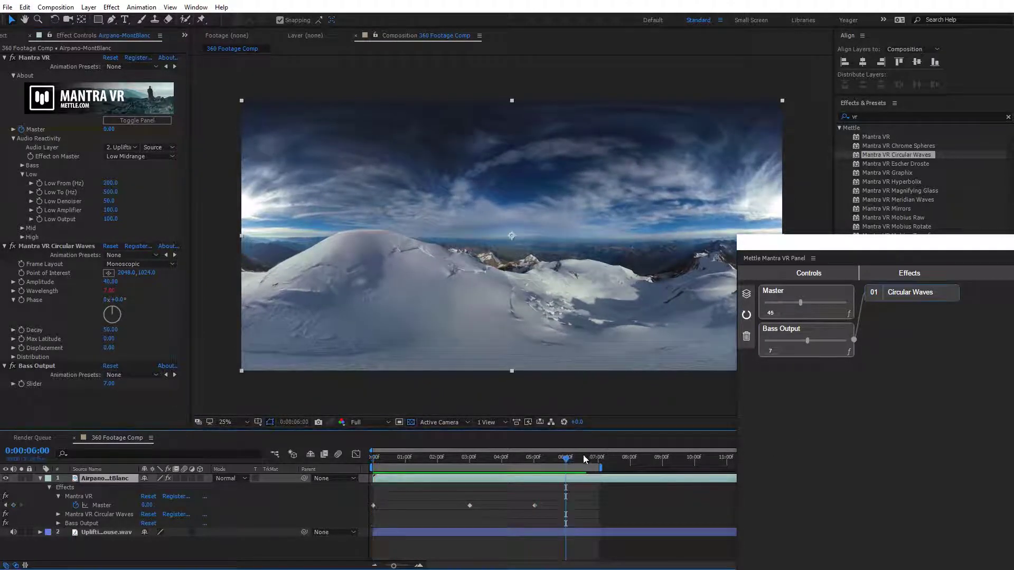
{"action": "left_click_drag", "start_coordinate": [568, 457], "coordinate": [374, 459]}
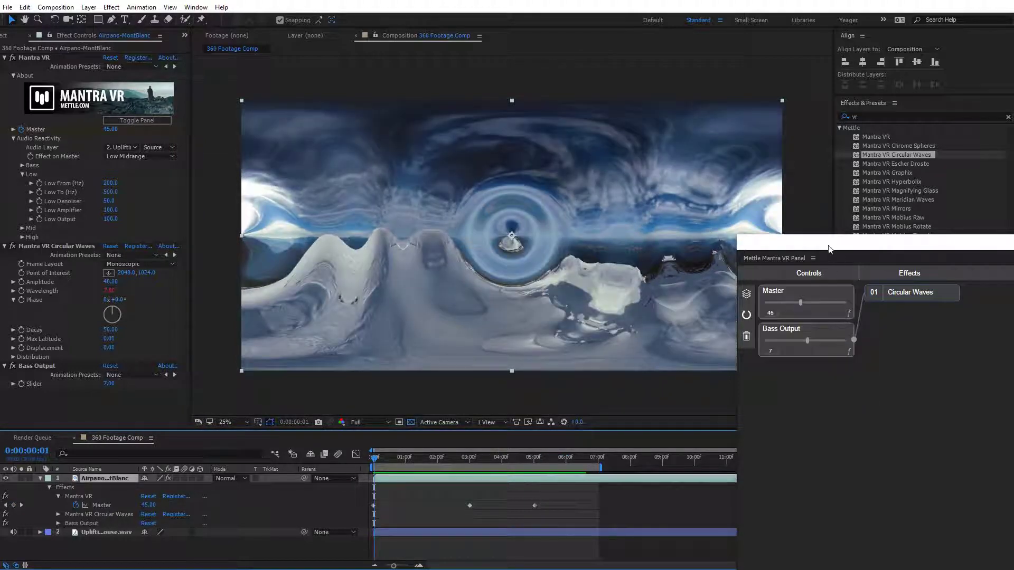
Bring the Mantra panel back into full view and examine the Circular Waves parameters and their Wavelength link.
{"action": "left_click_drag", "start_coordinate": [830, 249], "coordinate": [472, 151]}
{"action": "mouse_move", "coordinate": [551, 176]}
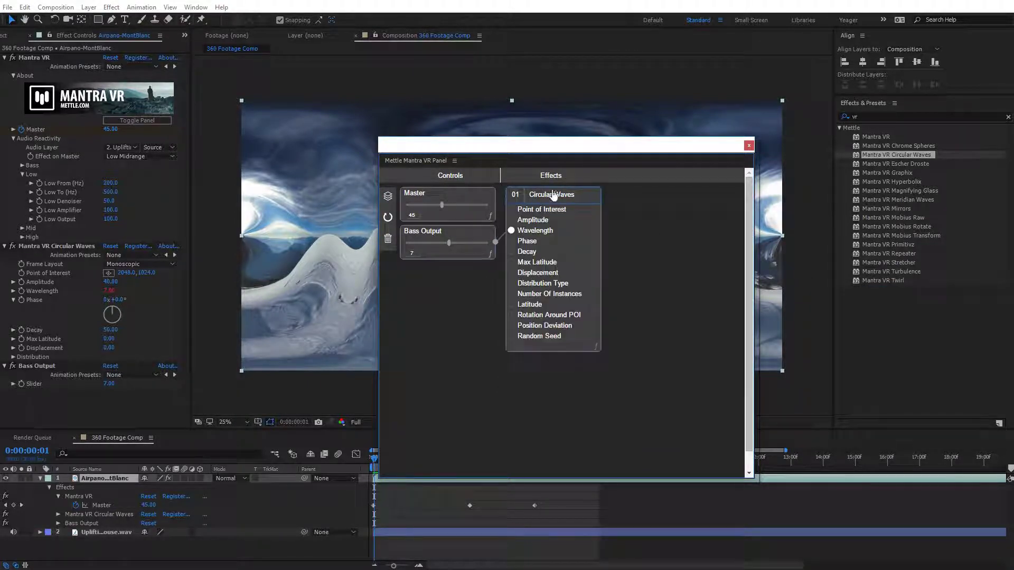
{"action": "mouse_move", "coordinate": [554, 237]}
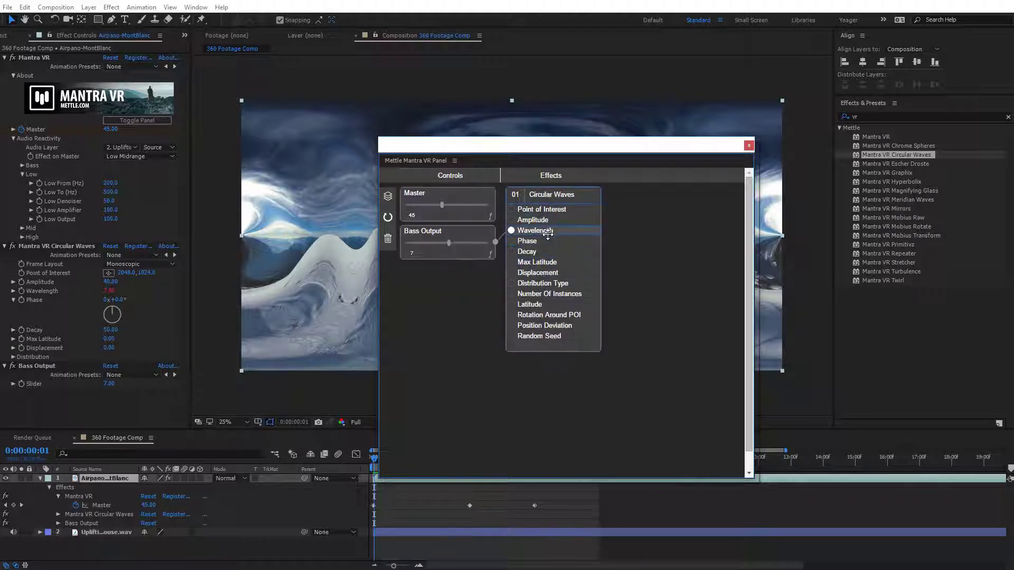